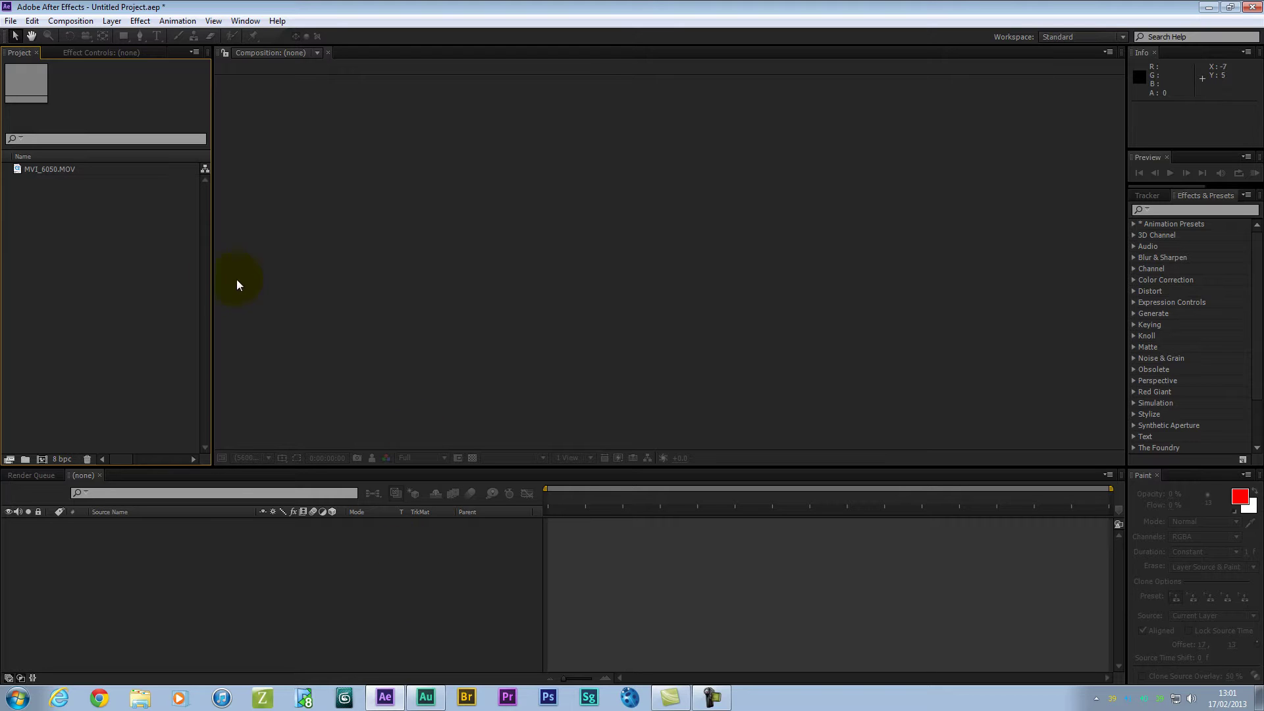
Step: Create a composition from the MVI_6050.MOV clip and scrub through its footage
{"action": "left_click", "coordinate": [227, 380]}
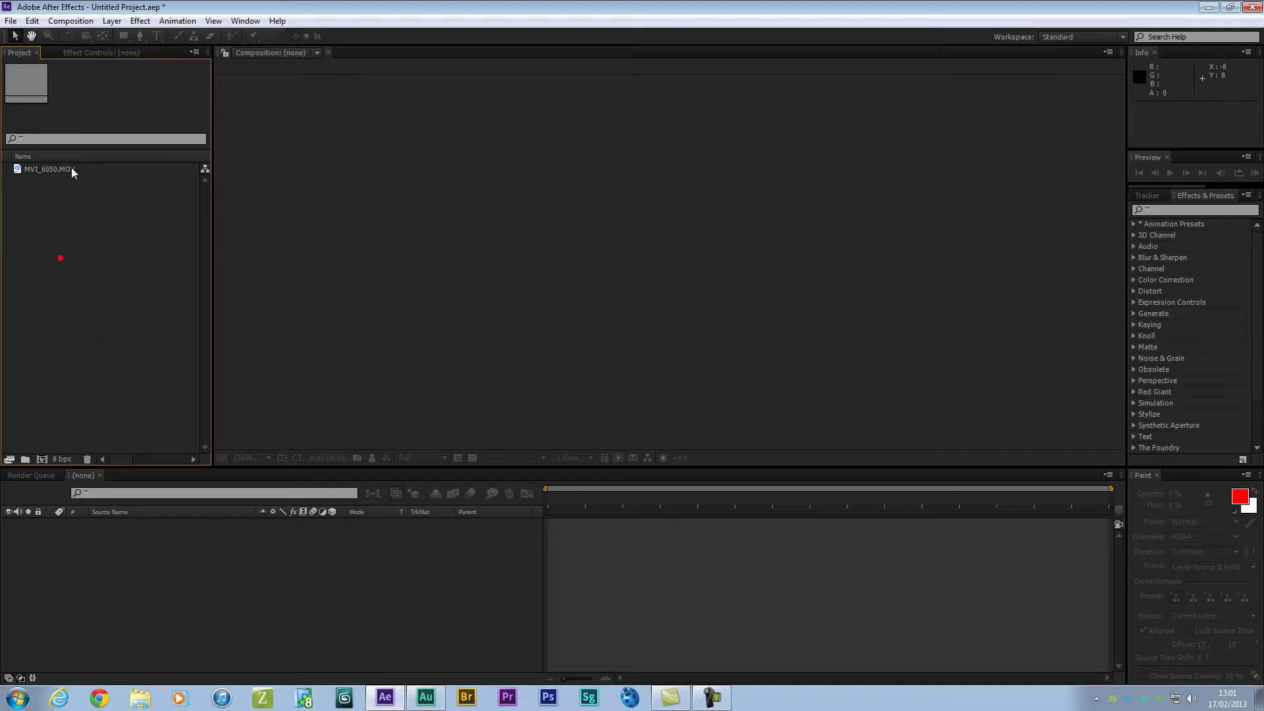
{"action": "left_click", "coordinate": [53, 172]}
{"action": "left_click", "coordinate": [54, 171]}
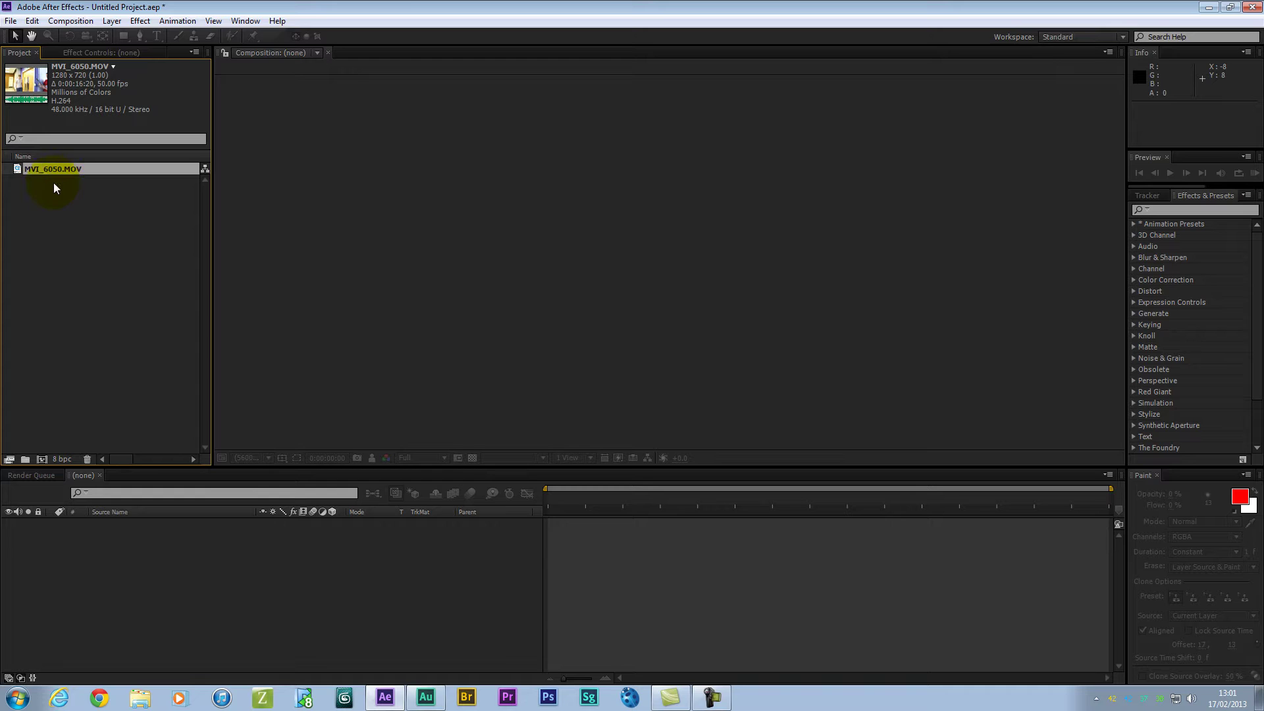
{"action": "left_click_drag", "start_coordinate": [170, 173], "coordinate": [475, 84]}
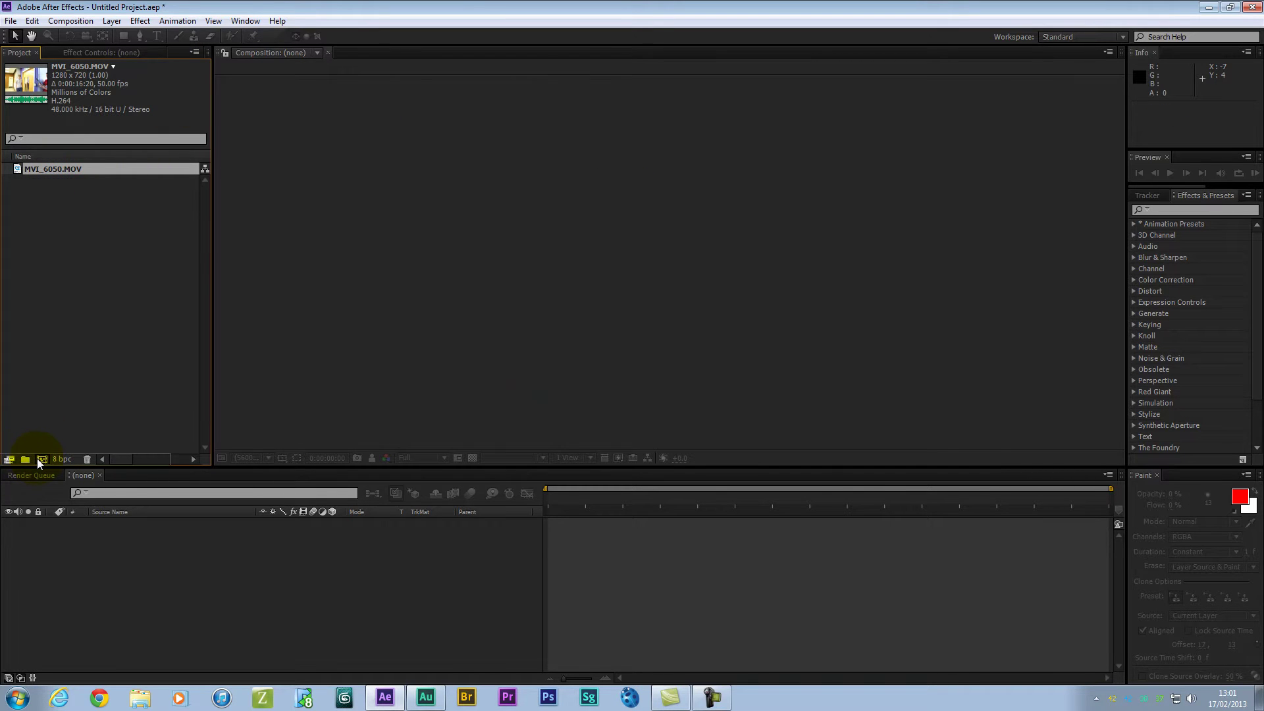
{"action": "left_click_drag", "start_coordinate": [37, 458], "coordinate": [40, 459]}
{"action": "left_click_drag", "start_coordinate": [628, 503], "coordinate": [890, 514]}
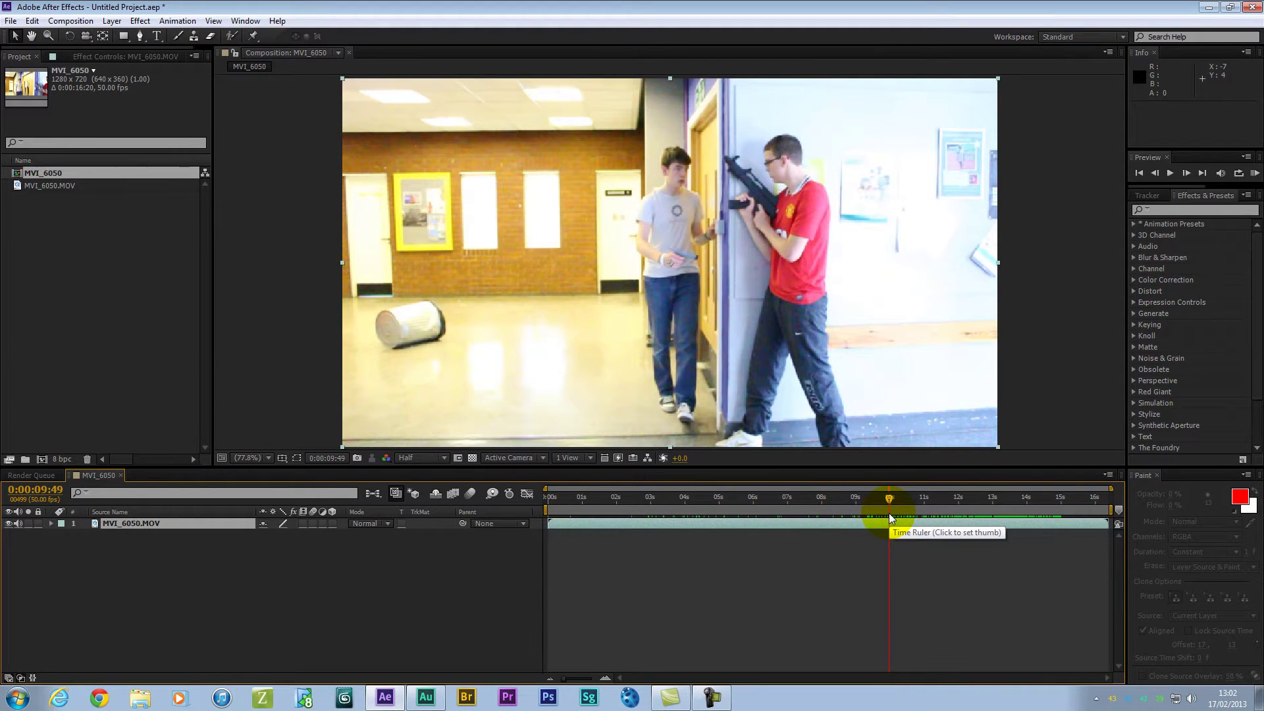
Step: Set the composition's frame rate to 25 frames per second
{"action": "key", "text": "ctrl+k"}
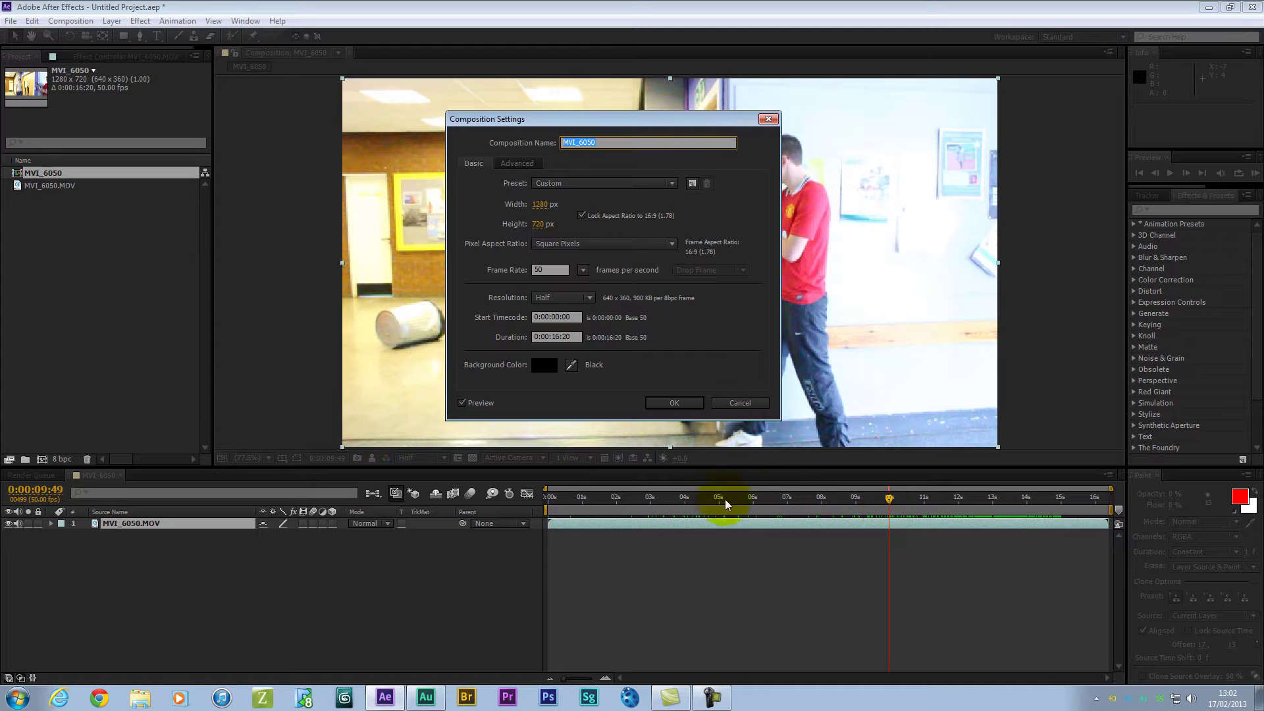
{"action": "left_click_drag", "start_coordinate": [540, 130], "coordinate": [571, 138]}
{"action": "left_click", "coordinate": [588, 278]}
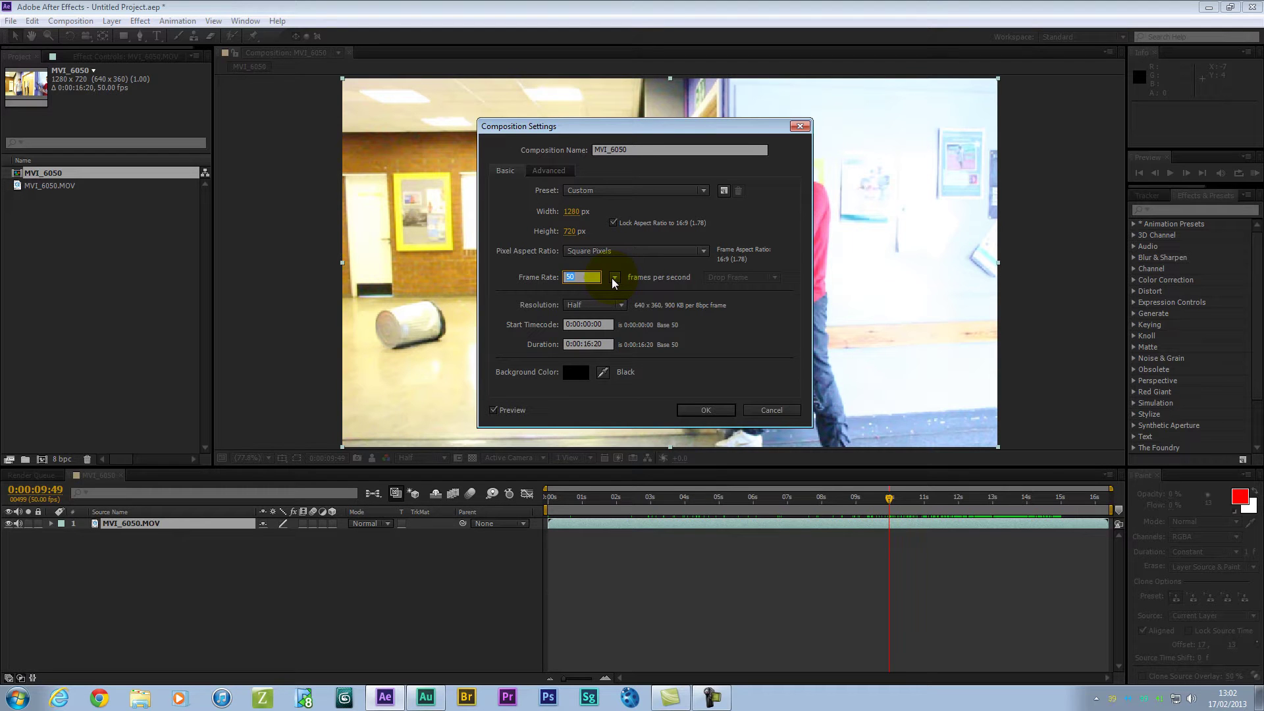
{"action": "left_click", "coordinate": [614, 277]}
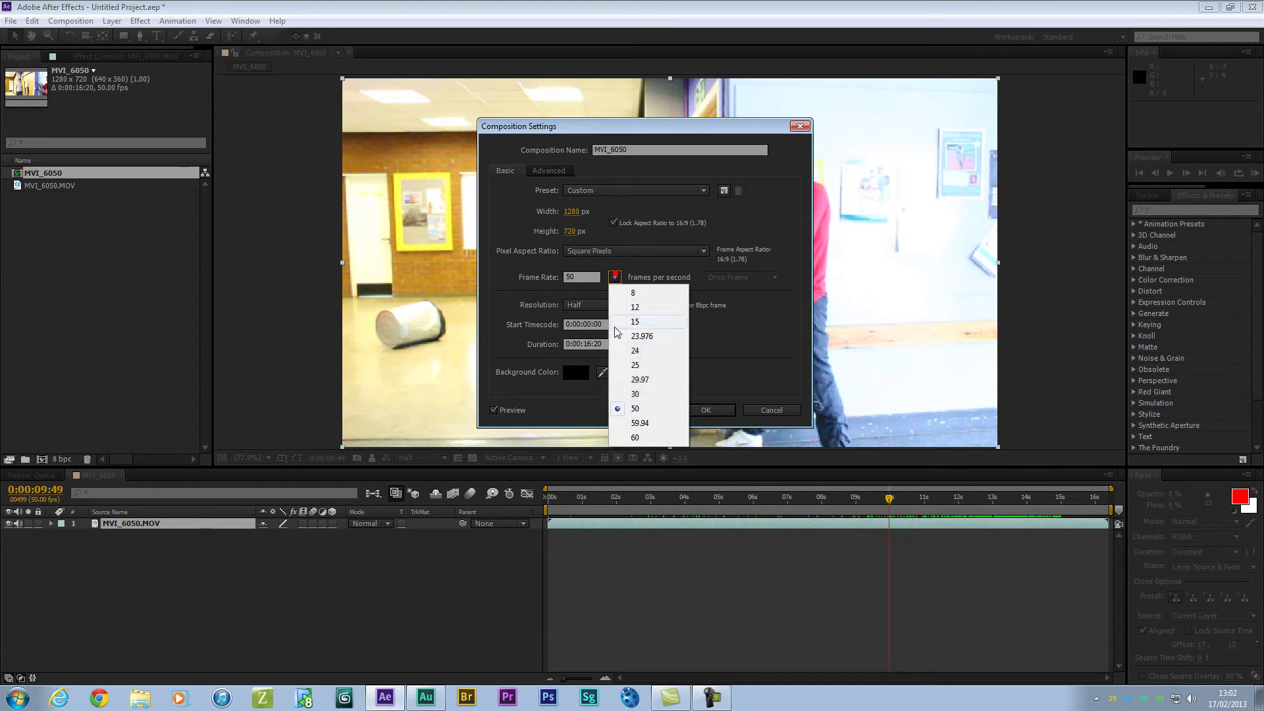
{"action": "left_click", "coordinate": [647, 366]}
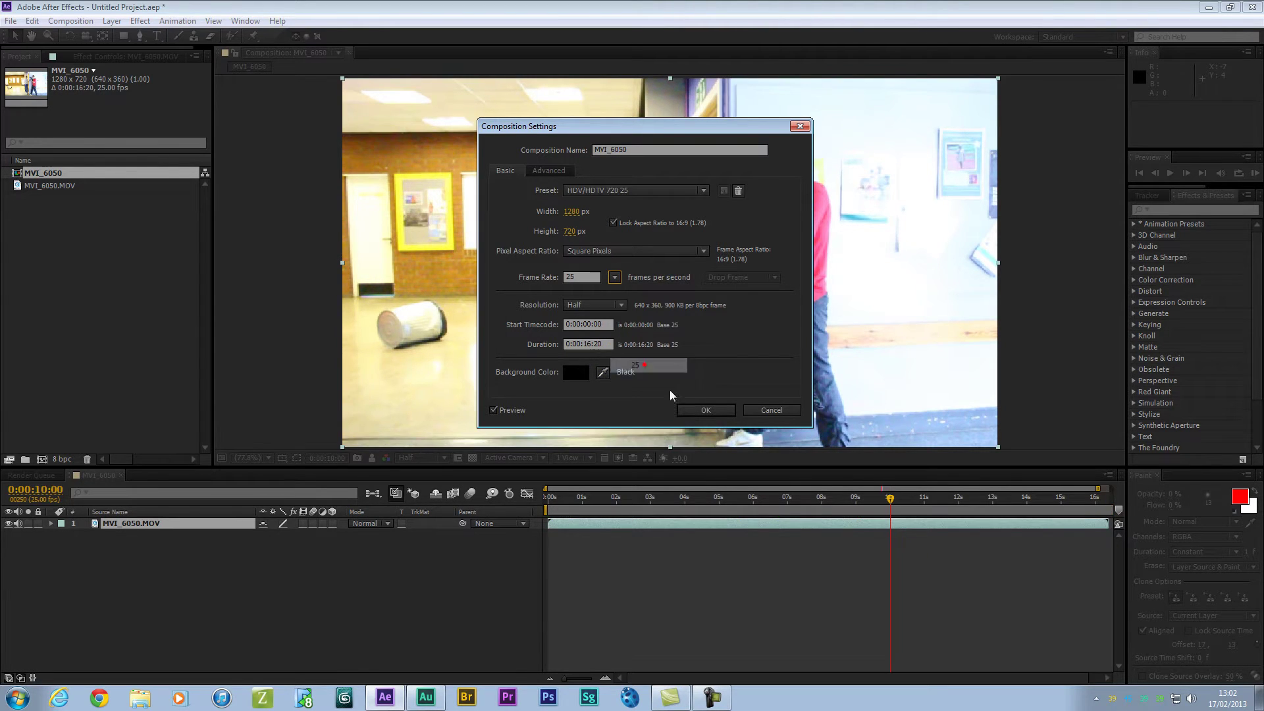
{"action": "left_click", "coordinate": [698, 410]}
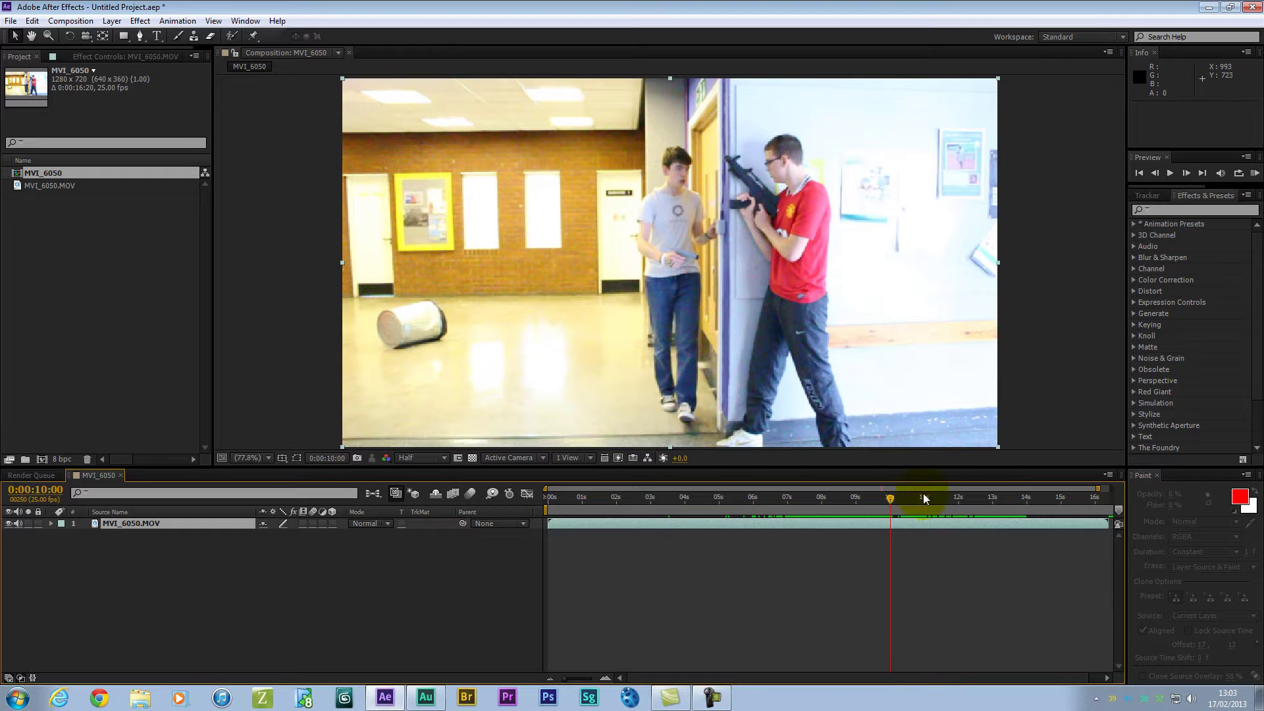
Step: Move the current time to 0:00:13:14 and enable time remapping on the MVI_6050.MOV layer
{"action": "left_click_drag", "start_coordinate": [893, 499], "coordinate": [831, 508]}
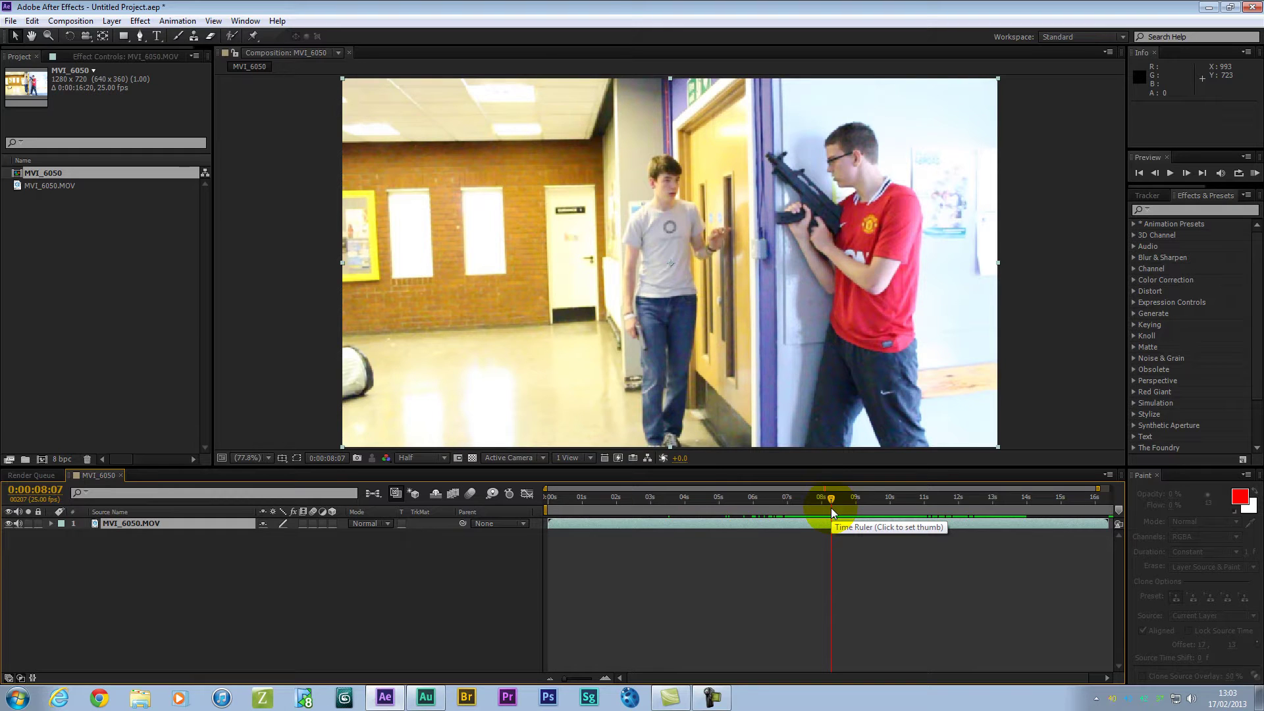
{"action": "left_click_drag", "start_coordinate": [828, 503], "coordinate": [883, 496]}
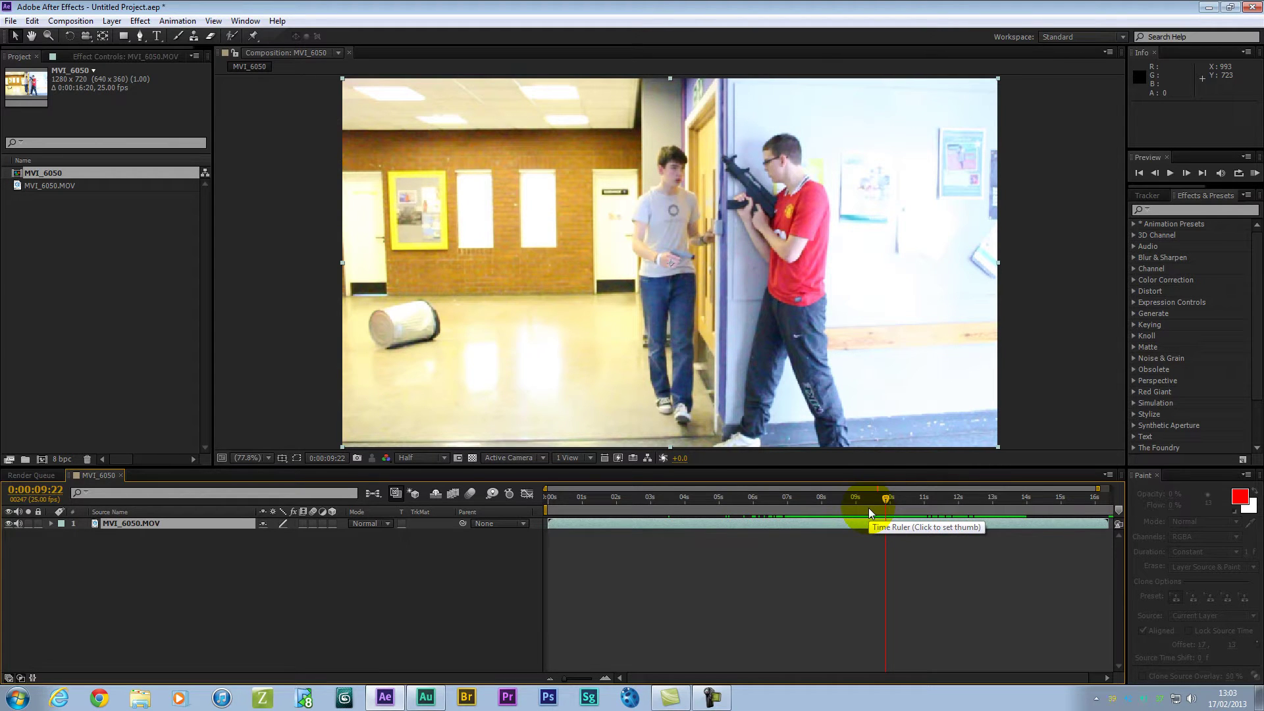
{"action": "left_click_drag", "start_coordinate": [887, 491], "coordinate": [918, 488]}
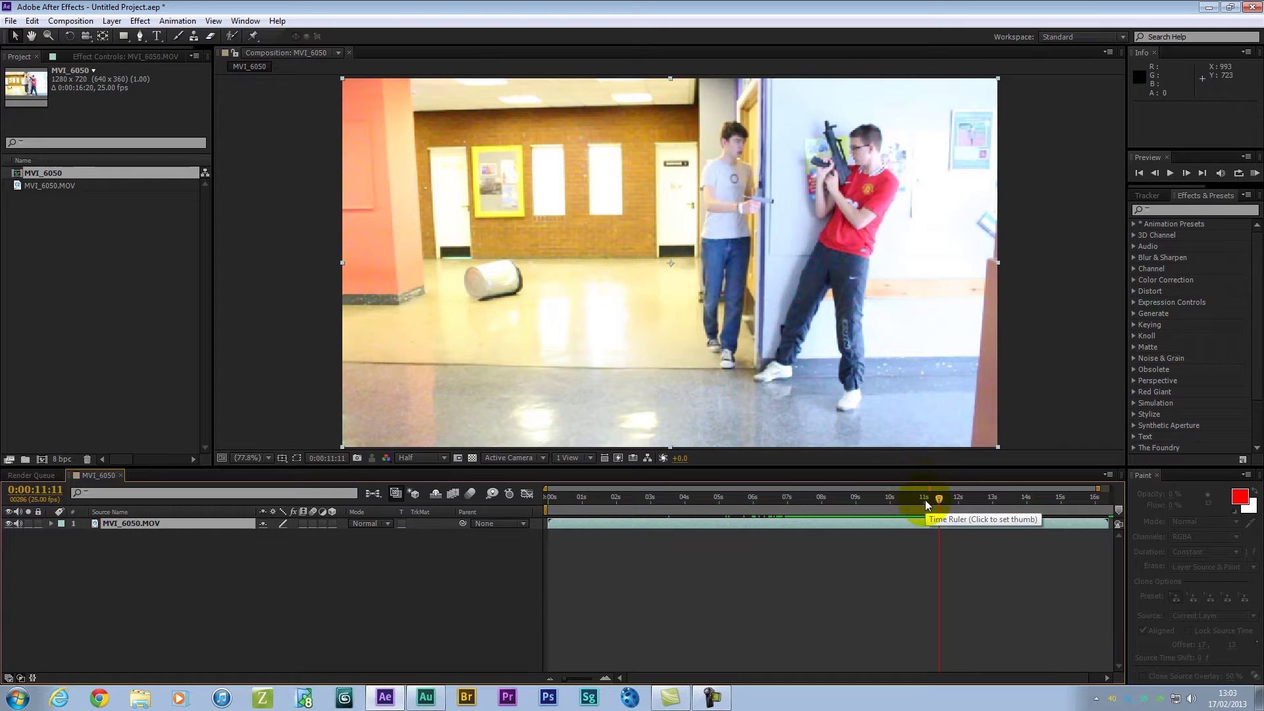
{"action": "left_click_drag", "start_coordinate": [959, 512], "coordinate": [851, 539]}
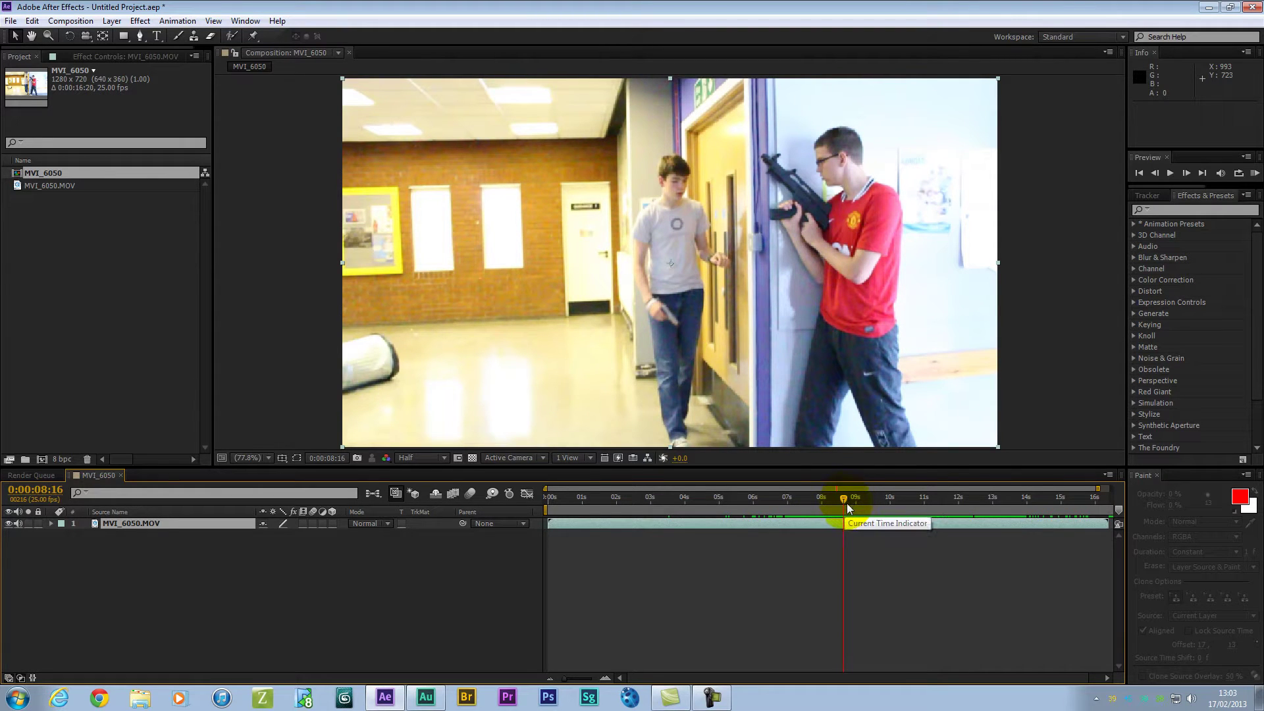
{"action": "left_click_drag", "start_coordinate": [849, 510], "coordinate": [1011, 522]}
{"action": "right_click", "coordinate": [1020, 528]}
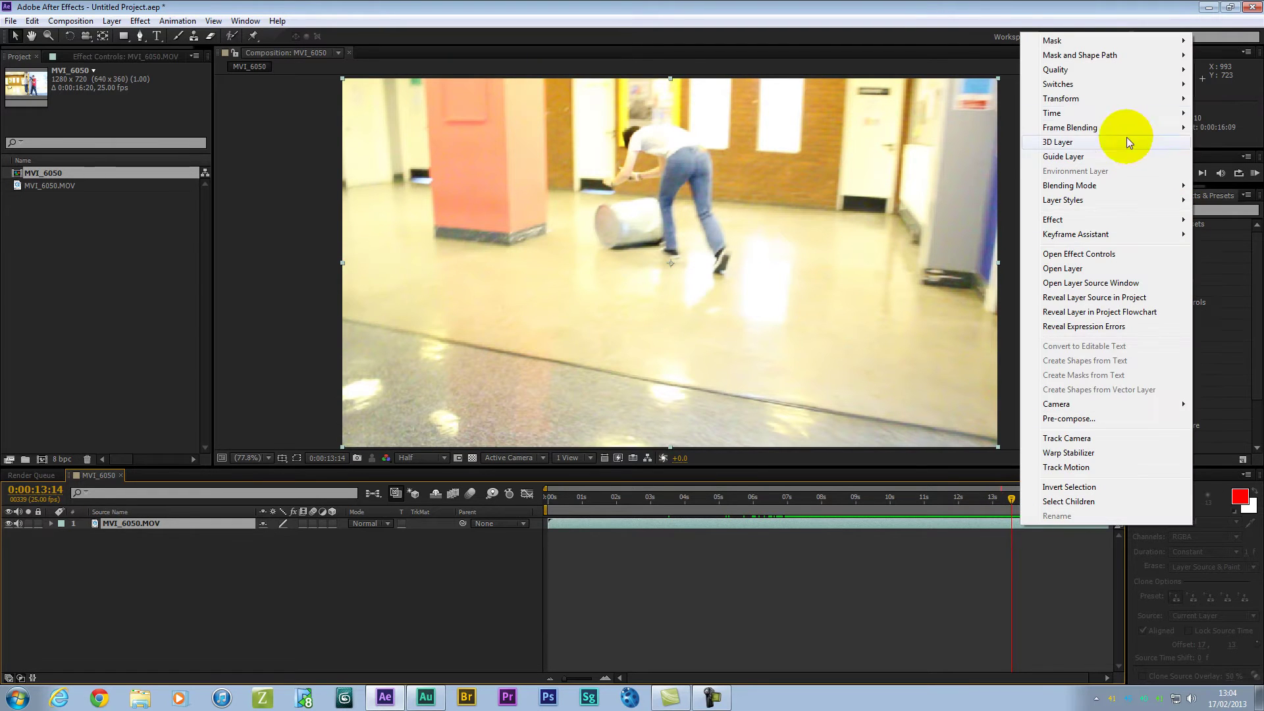
{"action": "mouse_move", "coordinate": [1098, 112]}
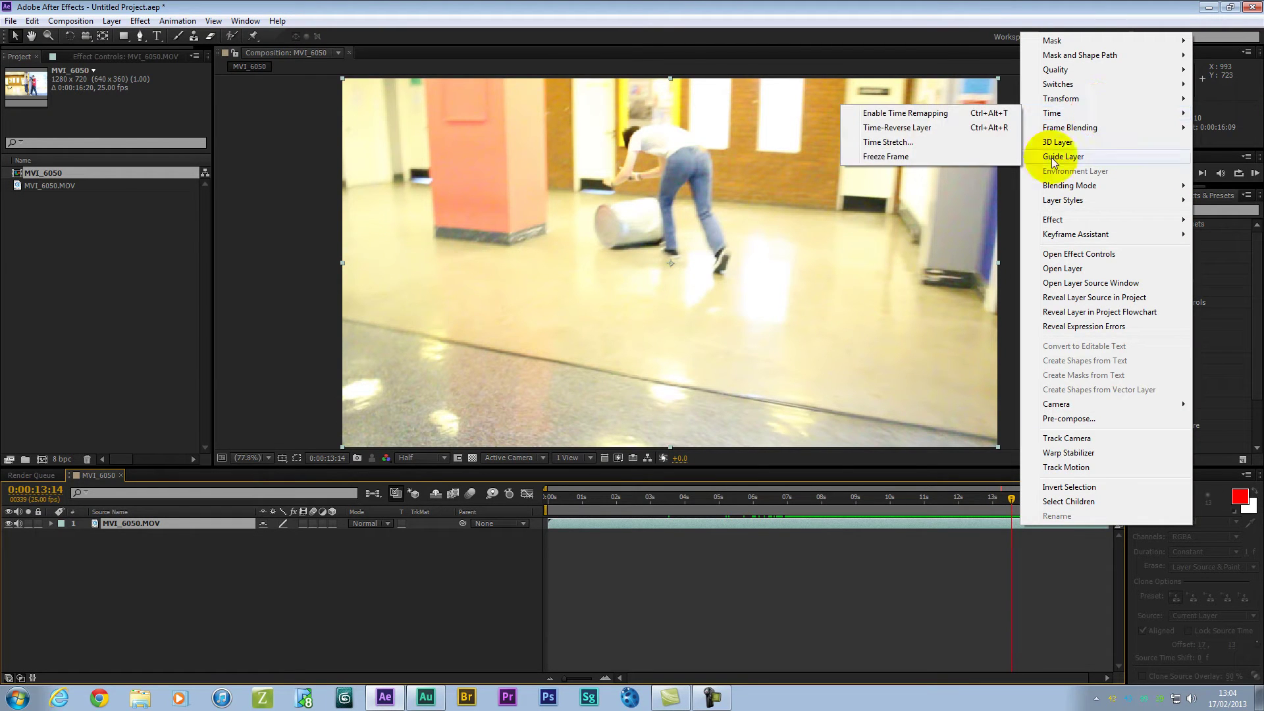
{"action": "left_click", "coordinate": [829, 518]}
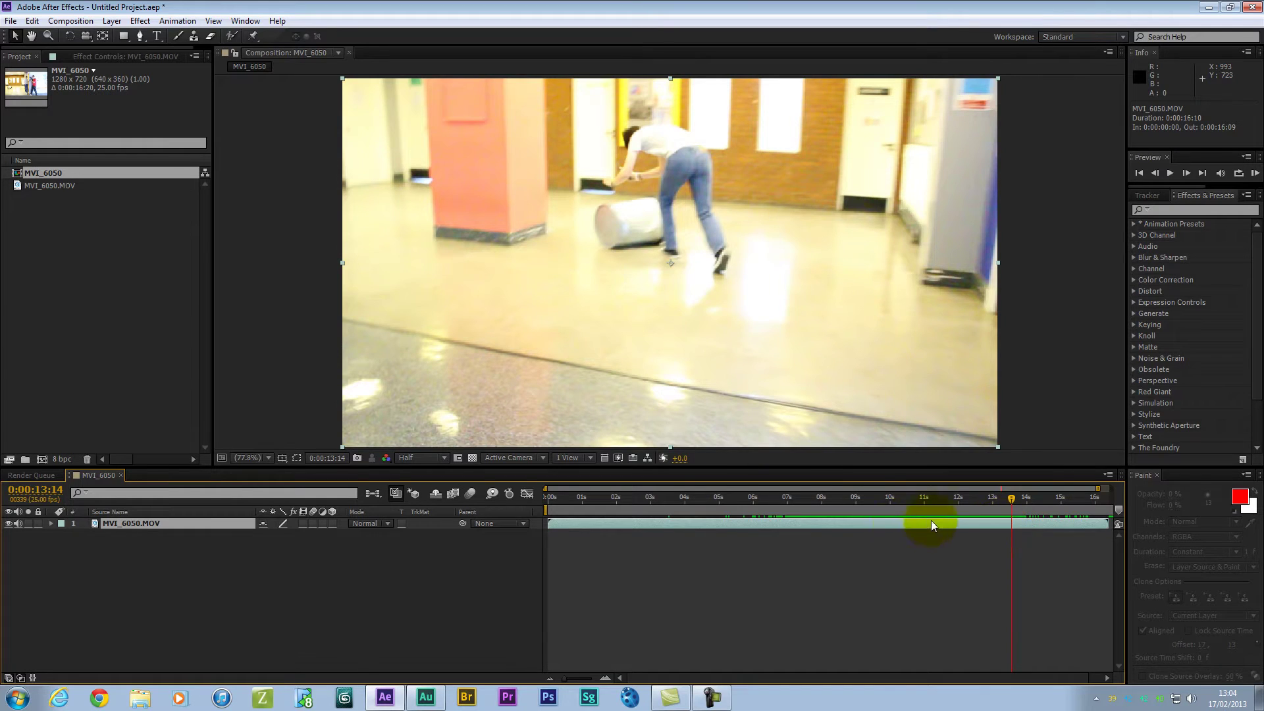
{"action": "right_click", "coordinate": [989, 522]}
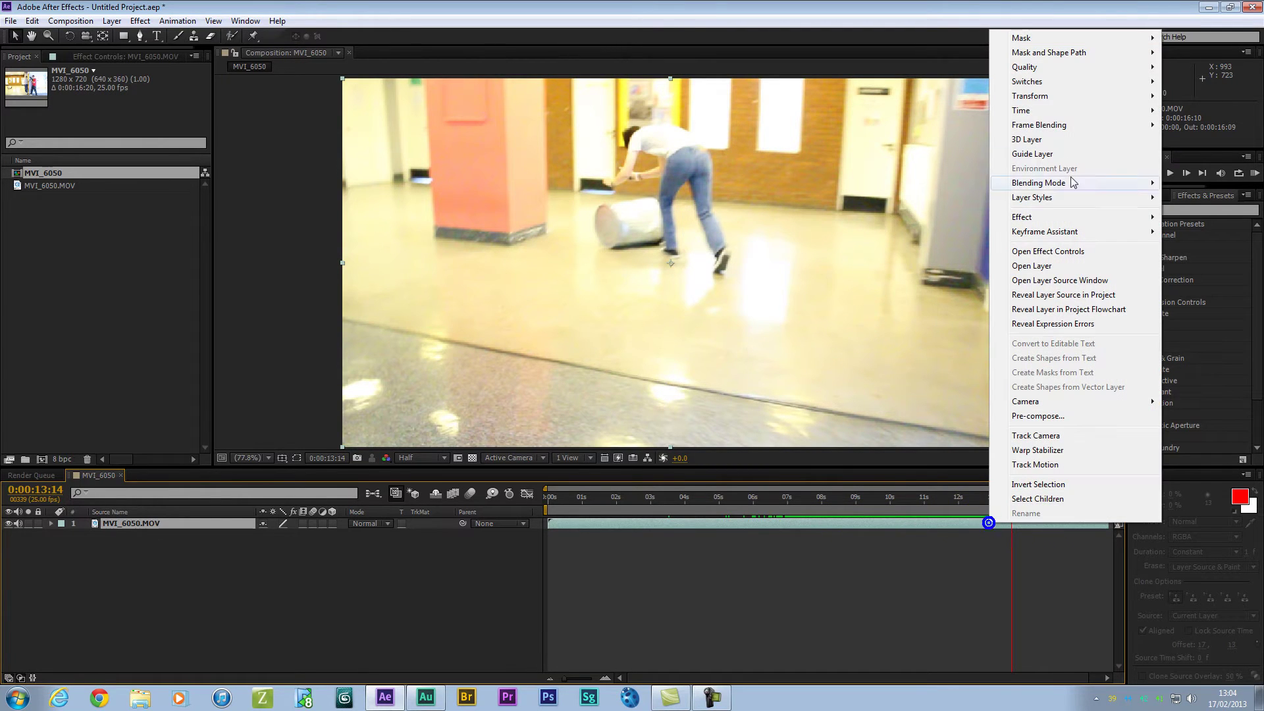
{"action": "mouse_move", "coordinate": [1040, 113]}
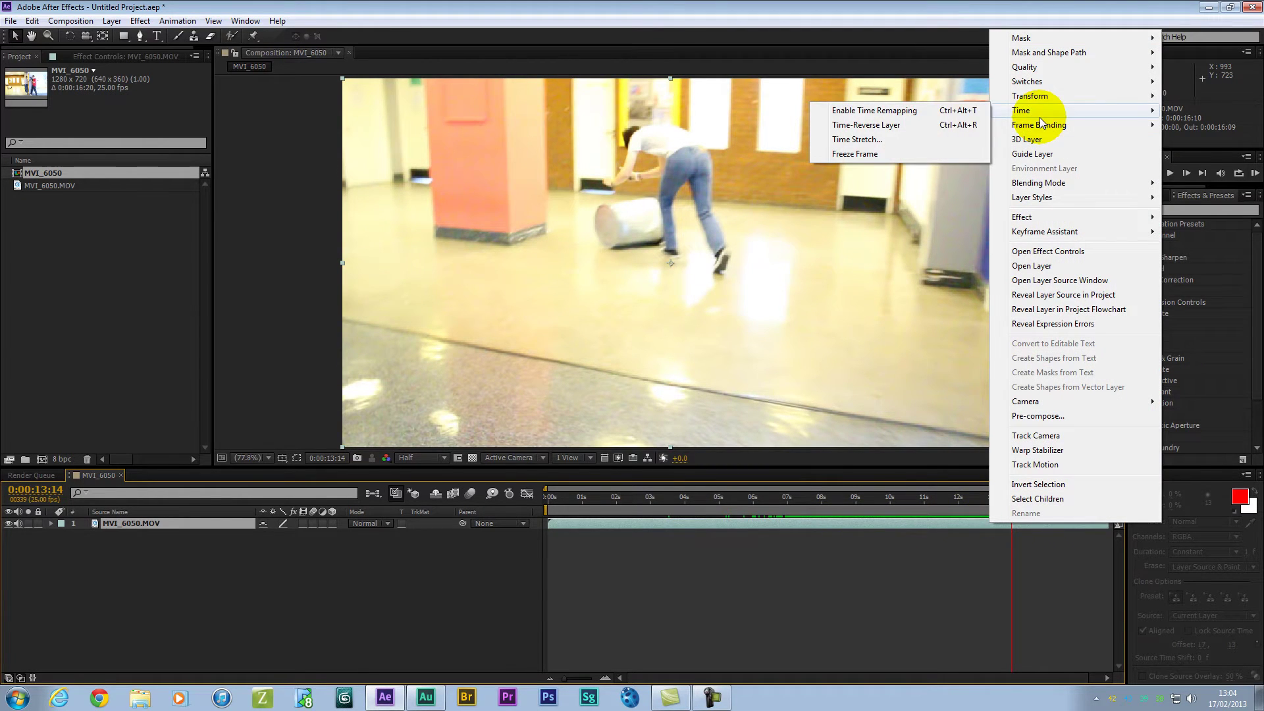
{"action": "left_click", "coordinate": [953, 116]}
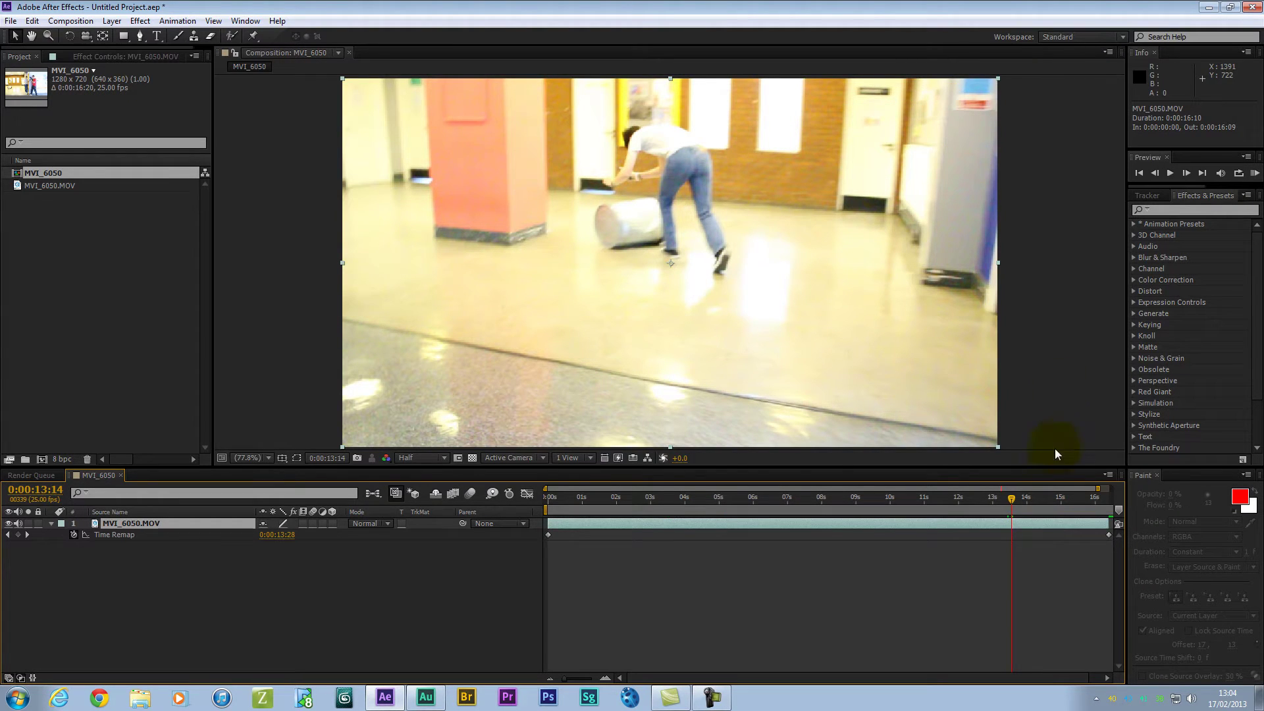
Step: Add Time Remap keyframes to the MVI_6050.MOV layer at 0:00:13:14 and 0:00:14:12
{"action": "left_click", "coordinate": [117, 533]}
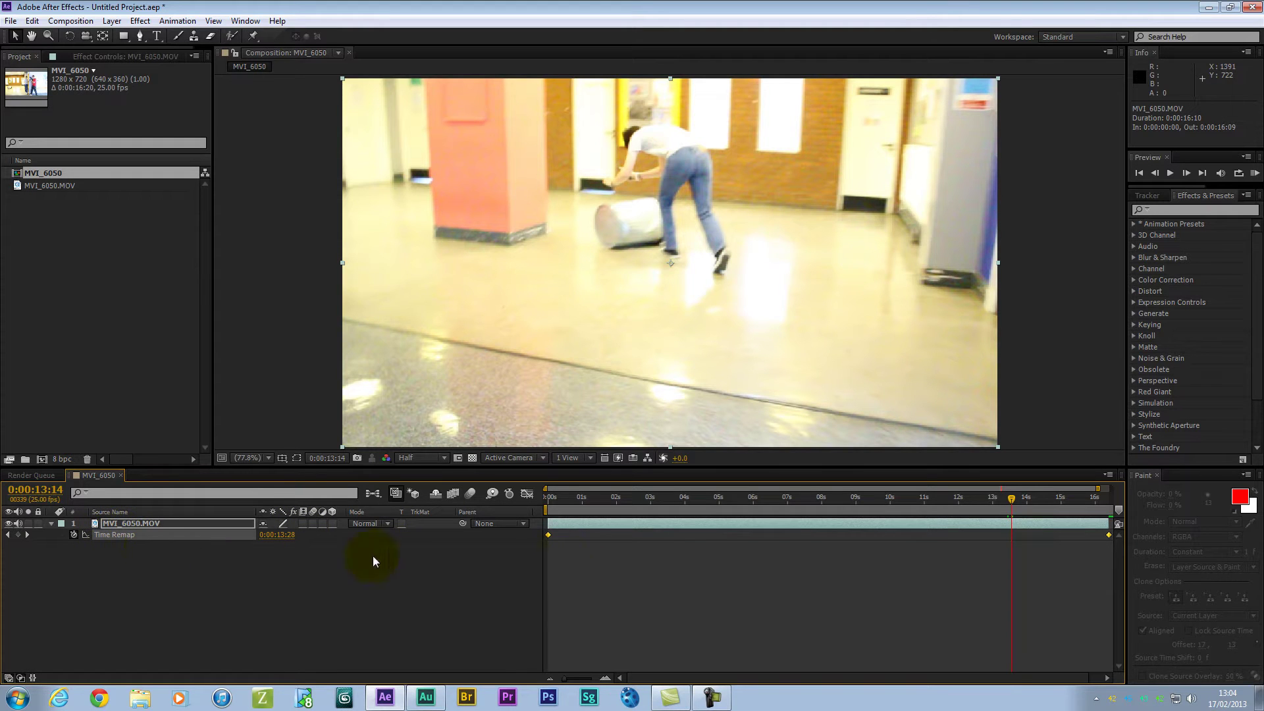
{"action": "left_click", "coordinate": [18, 534]}
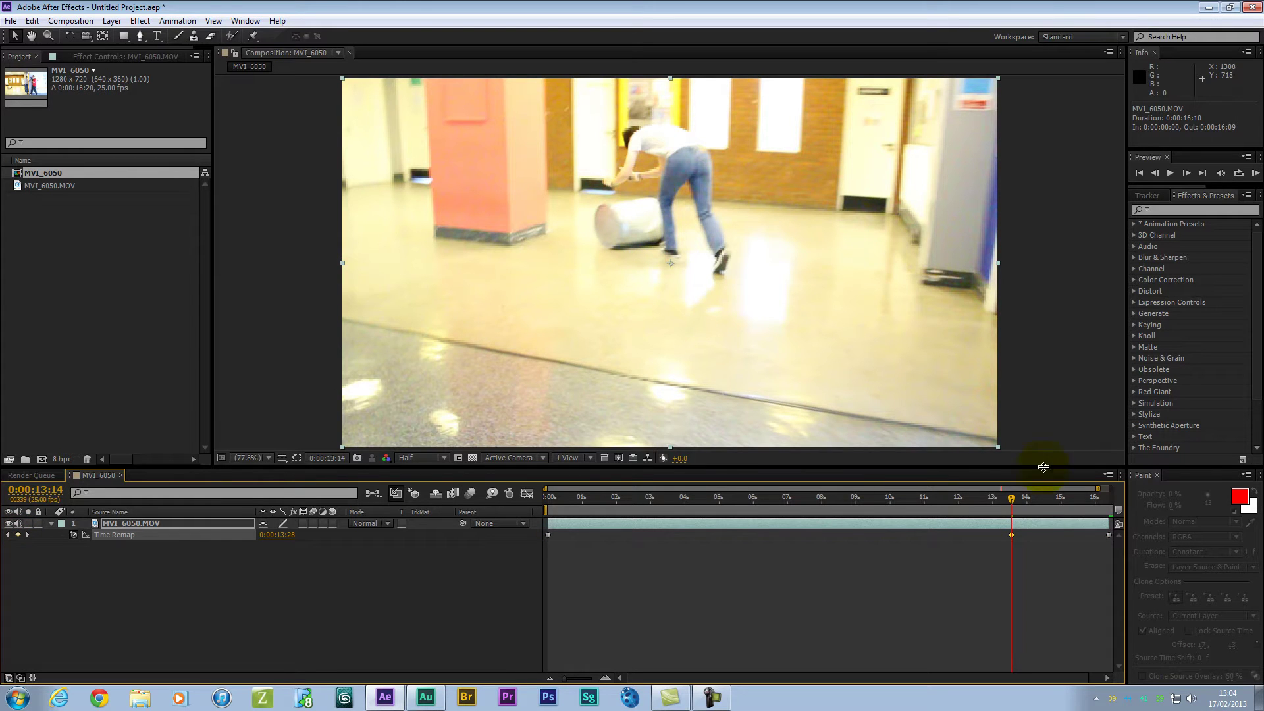
{"action": "left_click_drag", "start_coordinate": [1012, 500], "coordinate": [1044, 496]}
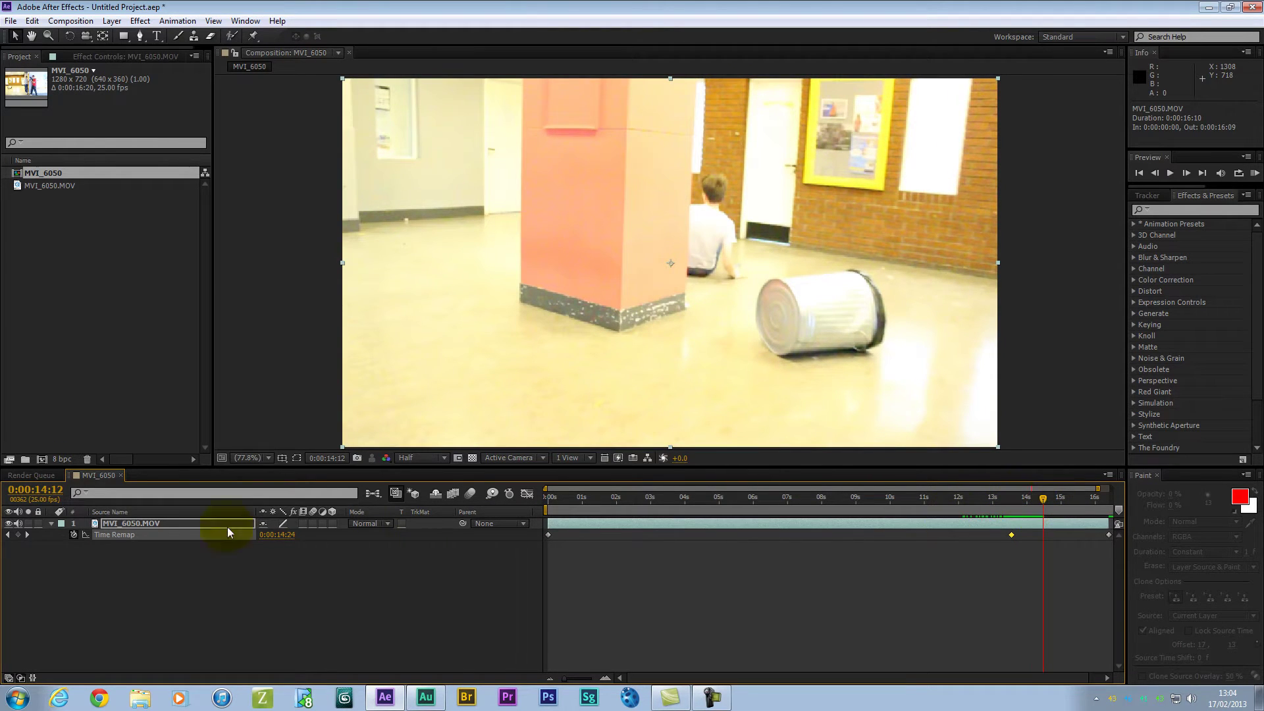
{"action": "left_click", "coordinate": [19, 535]}
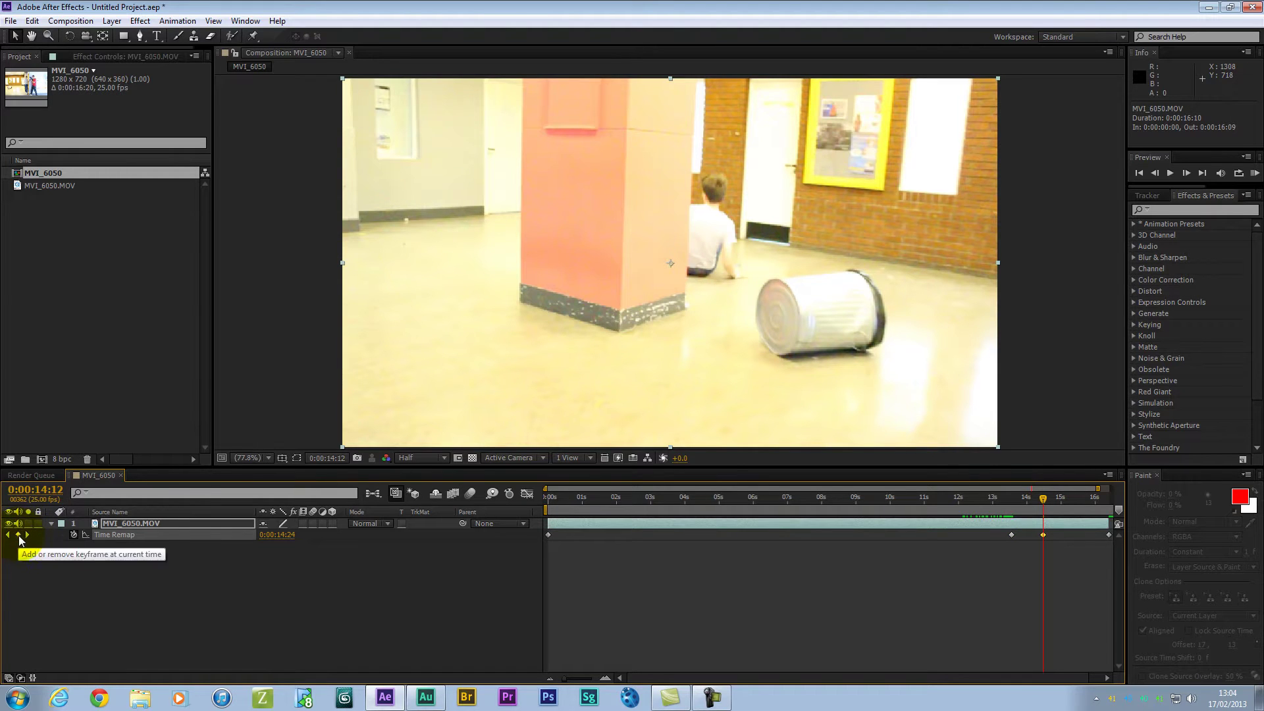
Step: Scrub through the footage around the two added Time Remap keyframes to review the section they enclose
{"action": "left_click", "coordinate": [1016, 509]}
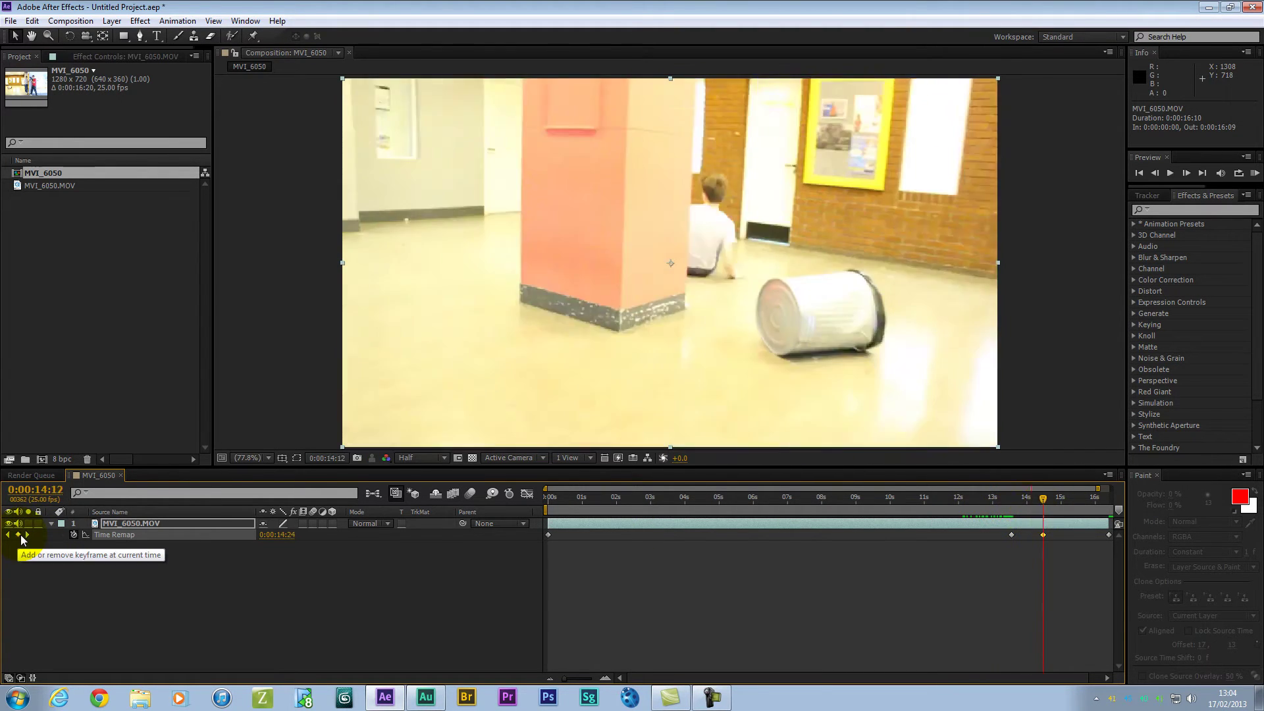
{"action": "mouse_move", "coordinate": [1041, 506]}
{"action": "left_mouse_down"}
{"action": "mouse_move", "coordinate": [1007, 514]}
{"action": "mouse_move", "coordinate": [1041, 512]}
{"action": "left_mouse_up"}
{"action": "mouse_move", "coordinate": [1047, 518]}
{"action": "left_mouse_down"}
{"action": "mouse_move", "coordinate": [1005, 503]}
{"action": "mouse_move", "coordinate": [1035, 504]}
{"action": "mouse_move", "coordinate": [1026, 514]}
{"action": "left_mouse_up"}
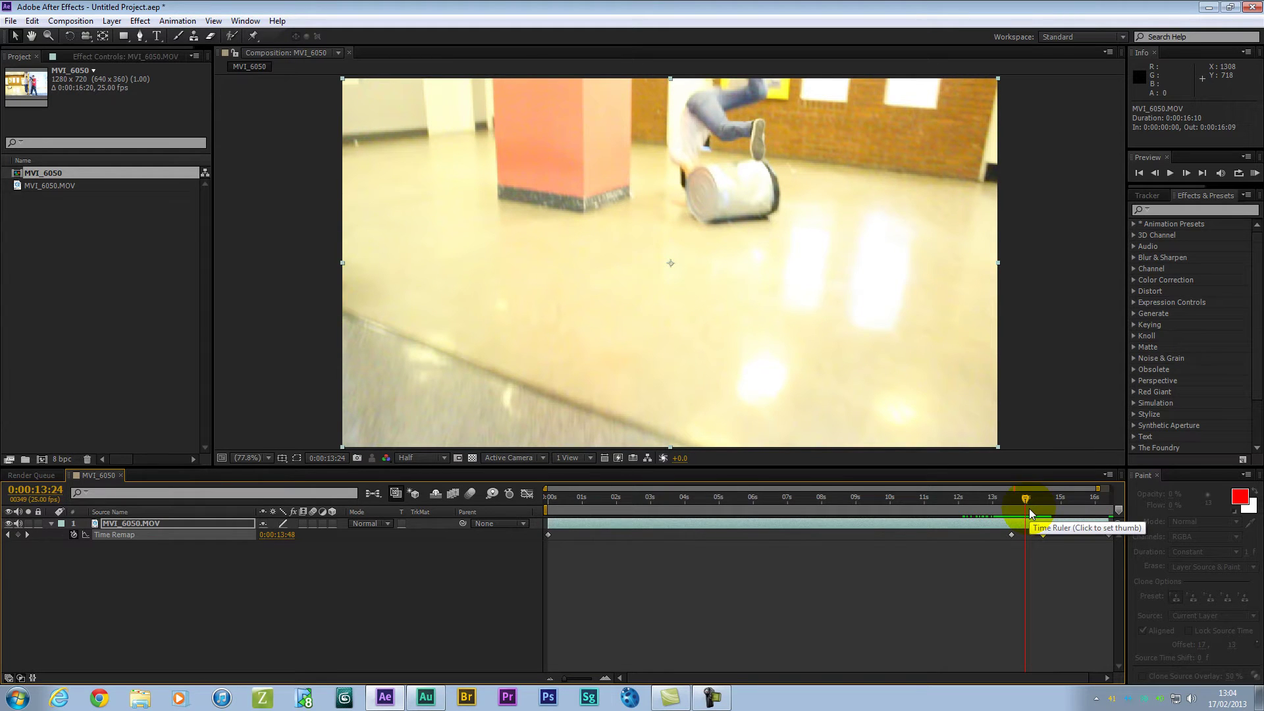
{"action": "mouse_move", "coordinate": [1029, 508]}
{"action": "left_mouse_down"}
{"action": "mouse_move", "coordinate": [1113, 508]}
{"action": "mouse_move", "coordinate": [1044, 516]}
{"action": "left_mouse_up"}
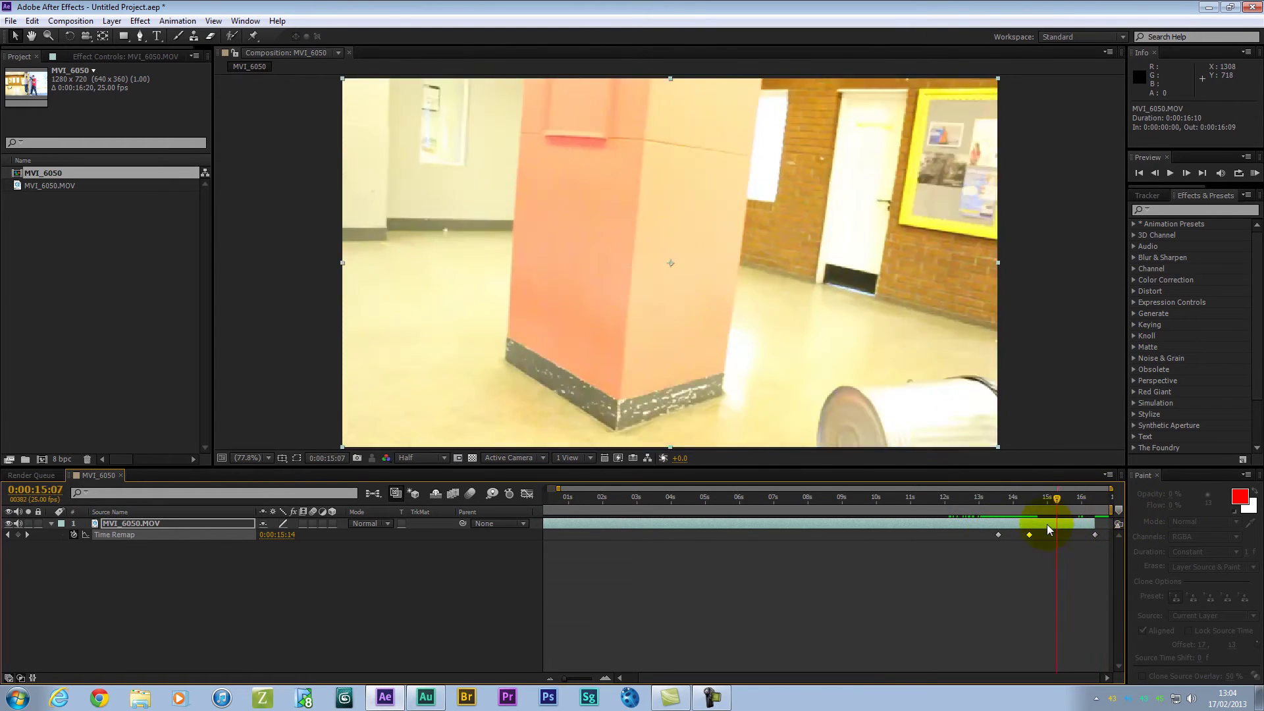
{"action": "key", "text": "Home"}
{"action": "left_click_drag", "start_coordinate": [892, 498], "coordinate": [974, 502]}
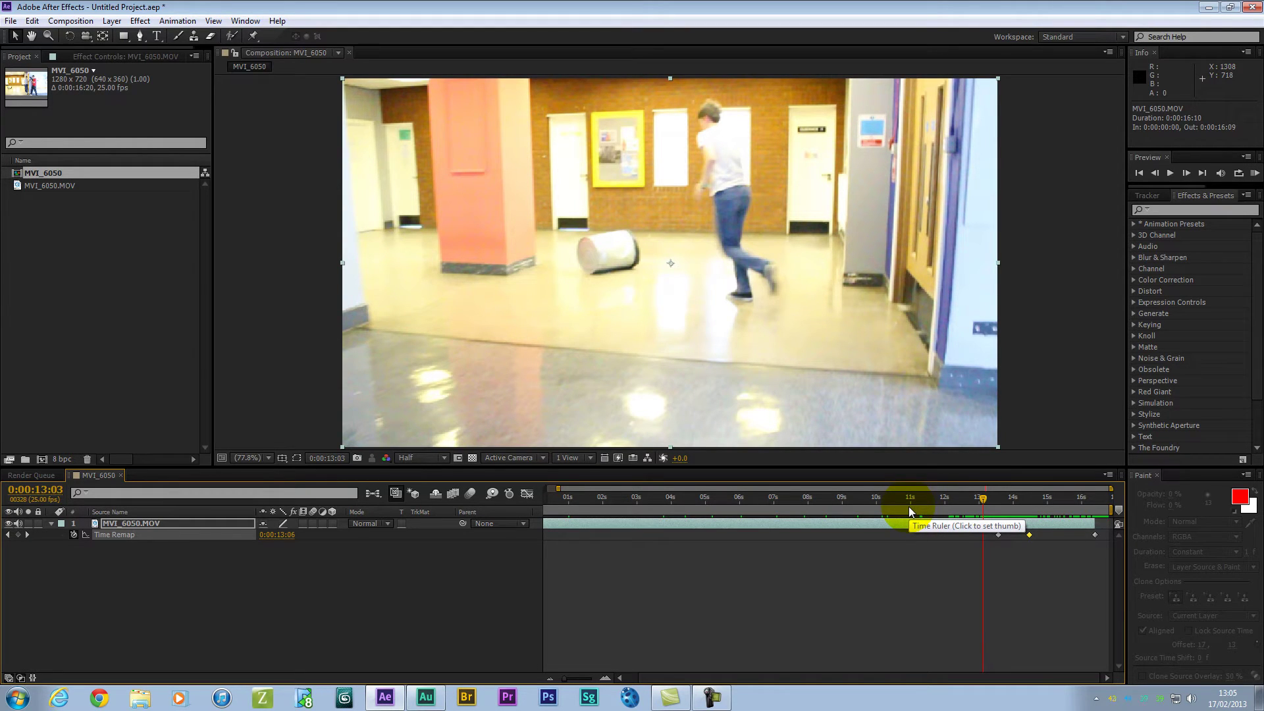
{"action": "mouse_move", "coordinate": [1017, 506]}
{"action": "left_mouse_down"}
{"action": "mouse_move", "coordinate": [1028, 504]}
{"action": "mouse_move", "coordinate": [1001, 511]}
{"action": "left_mouse_up"}
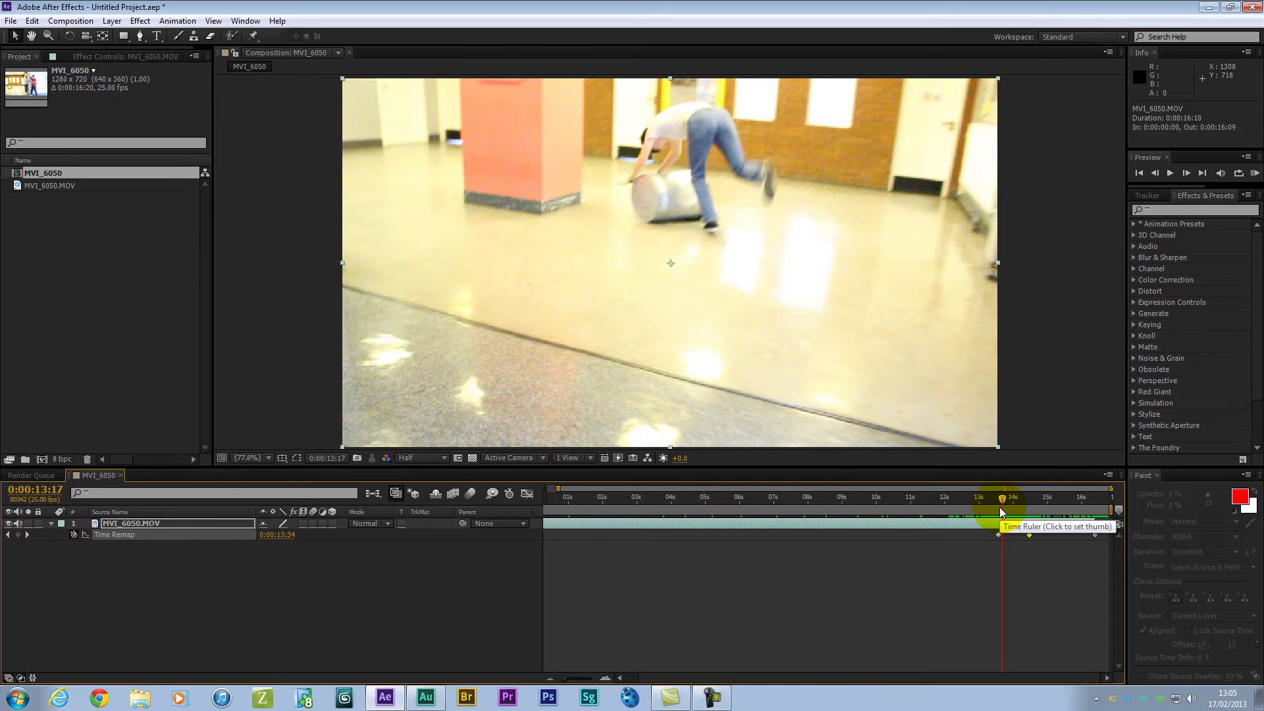
Step: Extend the composition's duration to 0:00:30:20
{"action": "key", "text": "ctrl+k"}
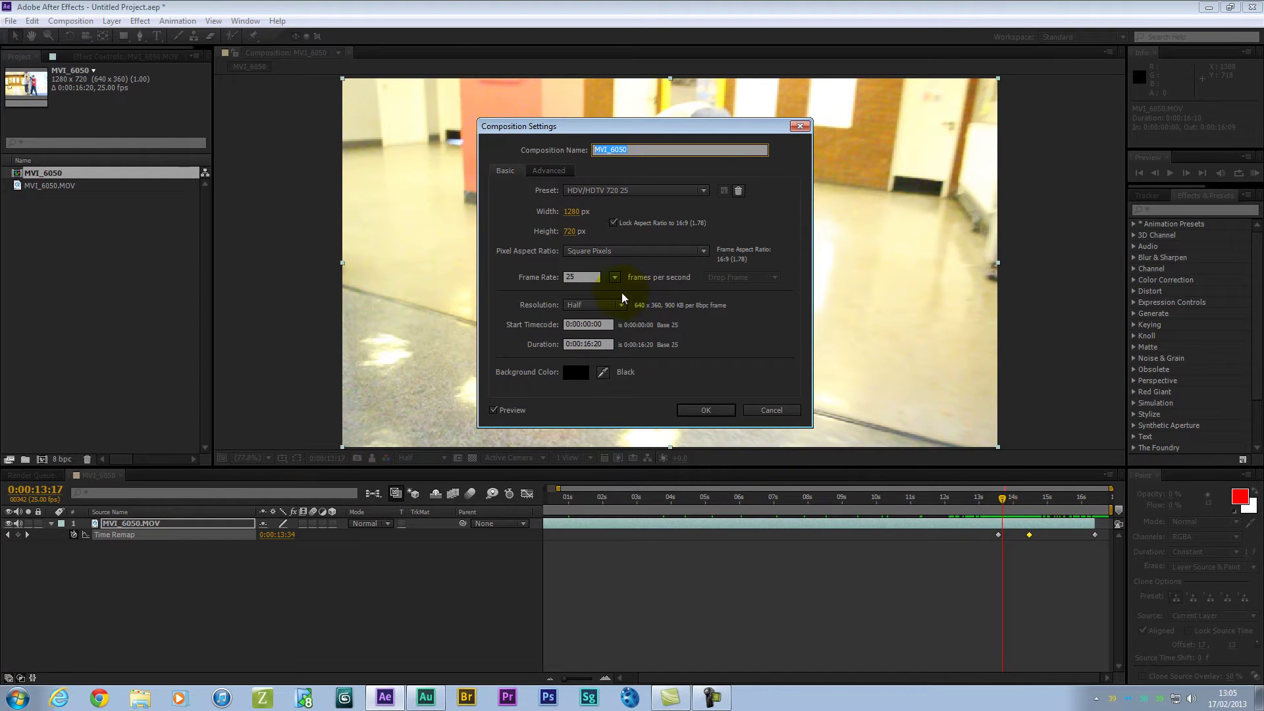
{"action": "left_click", "coordinate": [593, 346]}
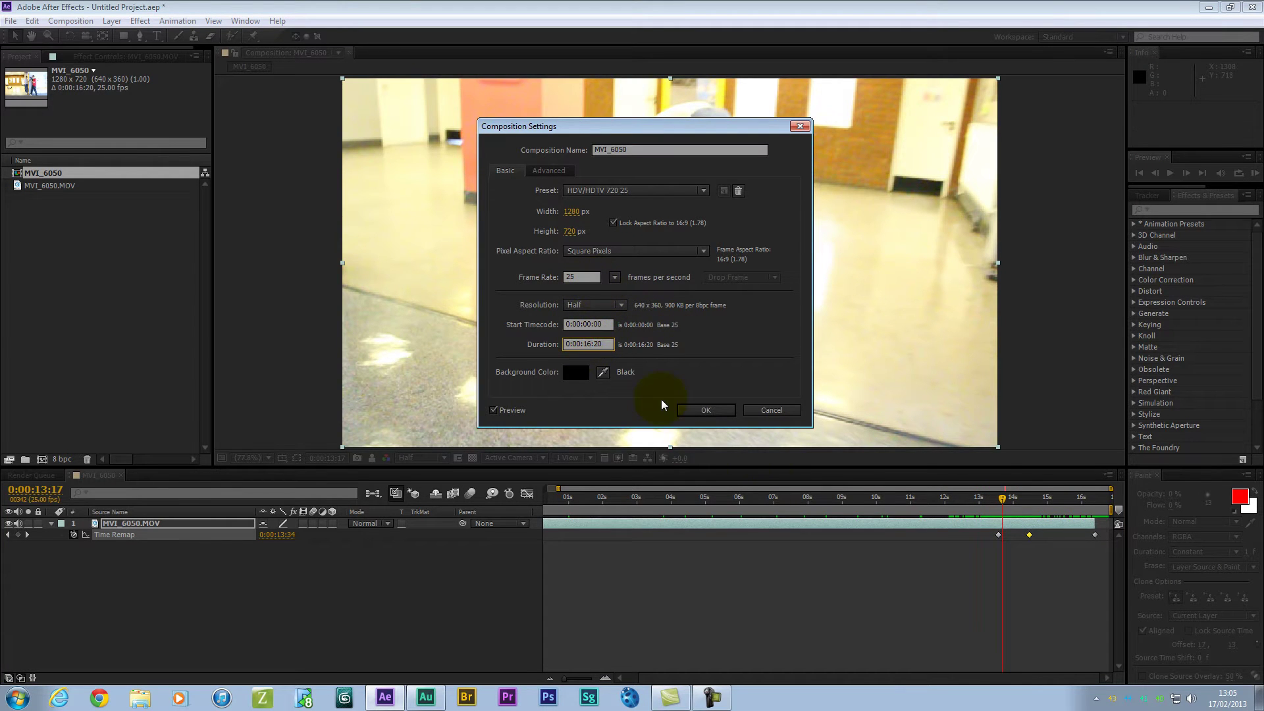
{"action": "key", "text": "BackSpace"}
{"action": "key", "text": "BackSpace"}
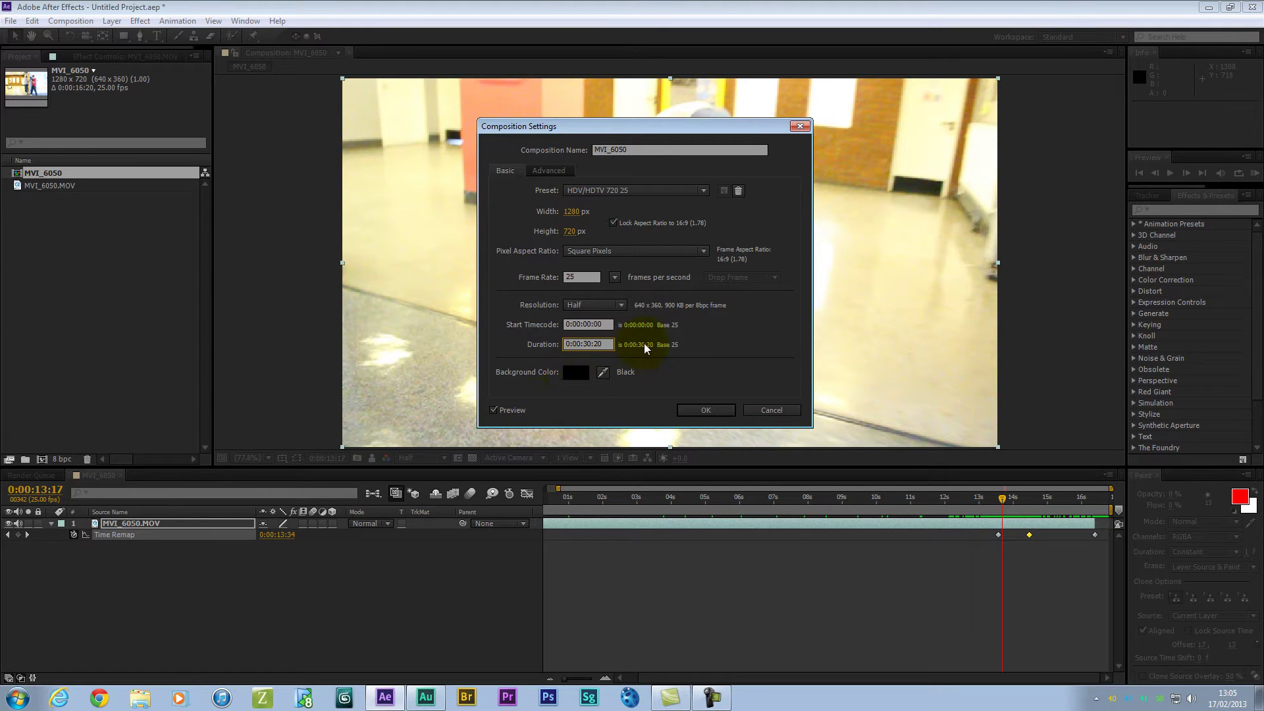
{"action": "left_click", "coordinate": [763, 355]}
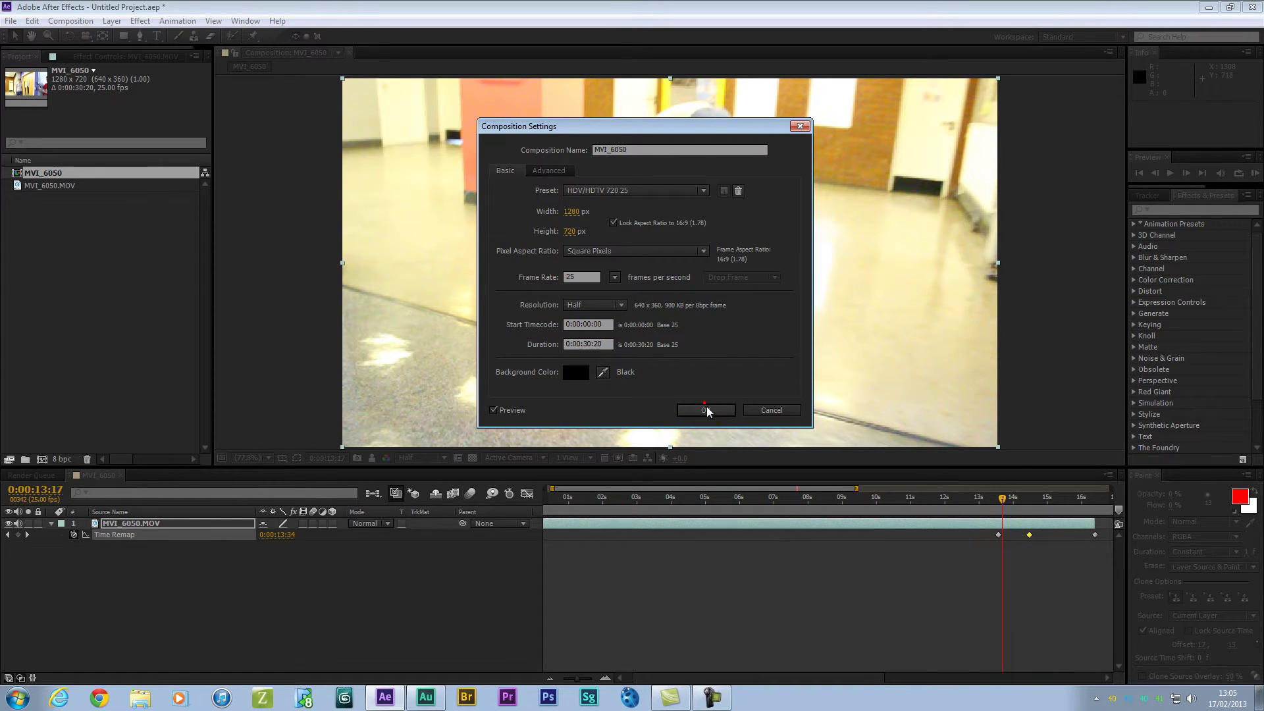
{"action": "left_click", "coordinate": [730, 410]}
Step: Scrub past the end of the MVI_6050.MOV layer in the extended composition, then return to the action section at 0:00:13:18
{"action": "left_click_drag", "start_coordinate": [1015, 502], "coordinate": [898, 512]}
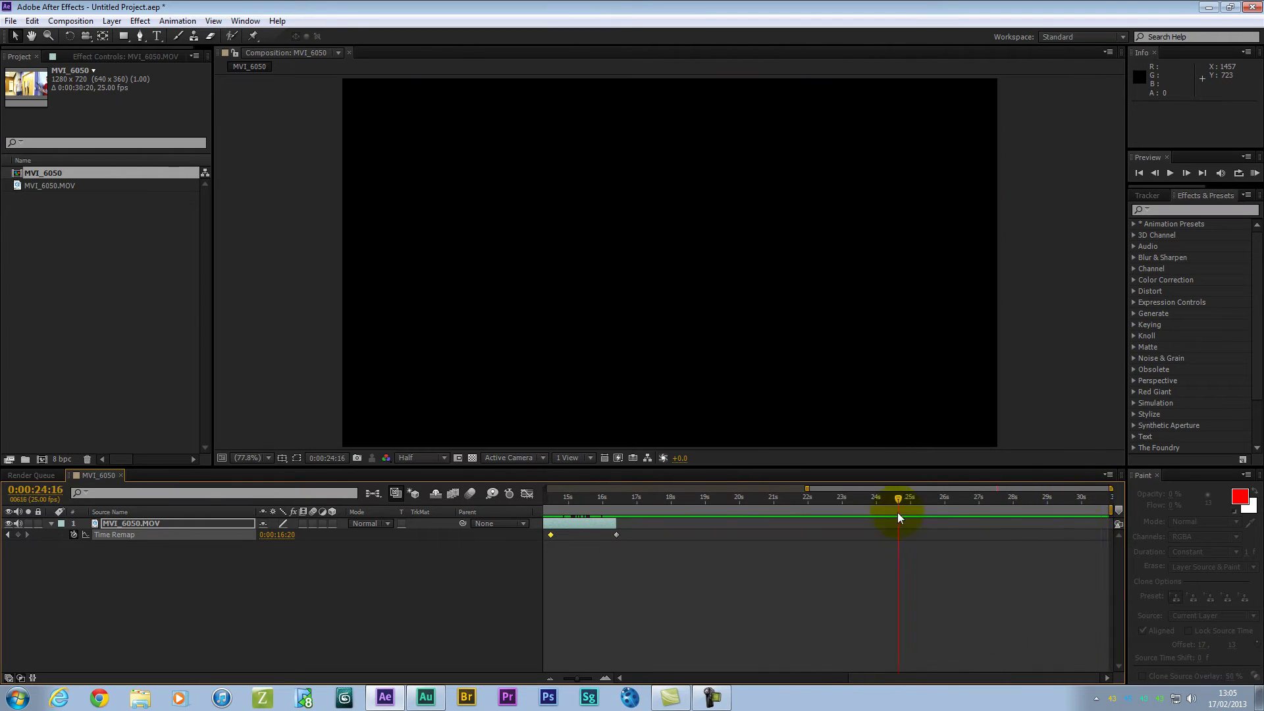
{"action": "left_click_drag", "start_coordinate": [614, 545], "coordinate": [758, 532]}
{"action": "left_click", "coordinate": [609, 522]}
{"action": "left_click", "coordinate": [650, 548]}
{"action": "left_click", "coordinate": [738, 578]}
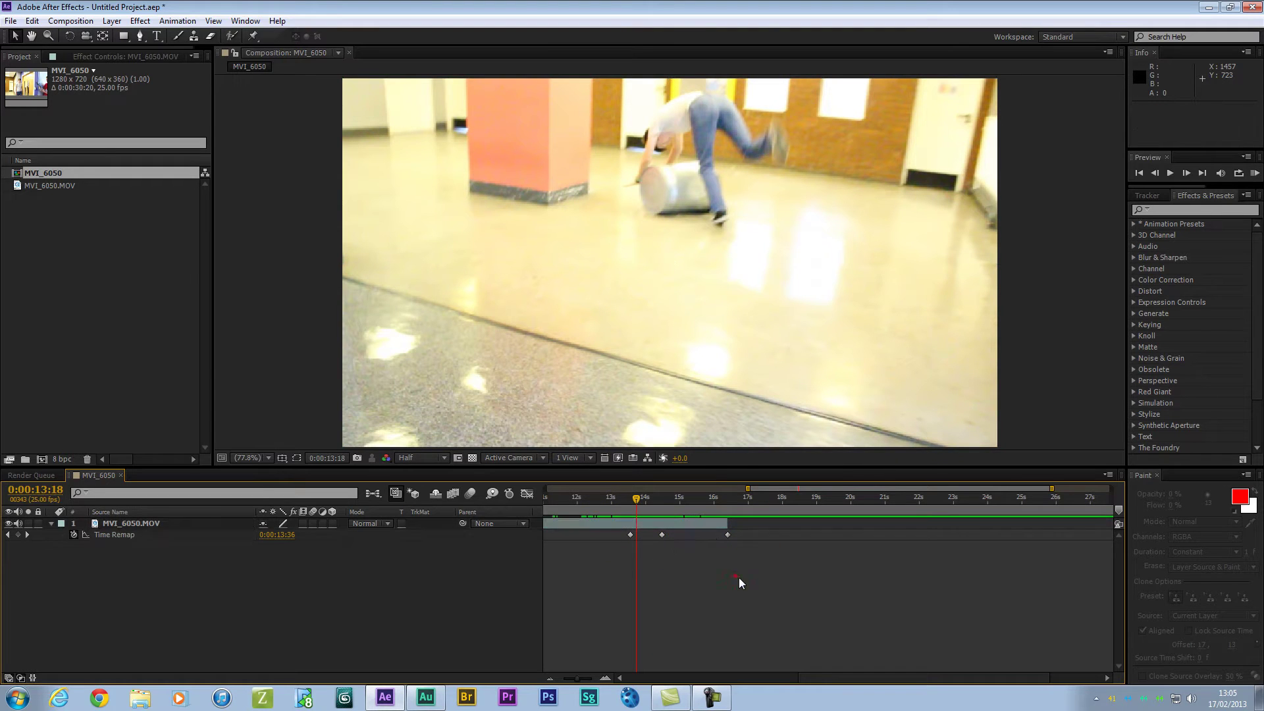
Step: Inspect the Time Remap keyframes around the action section and at the clip's start and end, scrubbing from 0:00:00:00 to 0:00:15:05
{"action": "left_click", "coordinate": [590, 523]}
{"action": "mouse_move", "coordinate": [630, 512]}
{"action": "left_mouse_down"}
{"action": "mouse_move", "coordinate": [670, 503]}
{"action": "mouse_move", "coordinate": [626, 504]}
{"action": "left_mouse_up"}
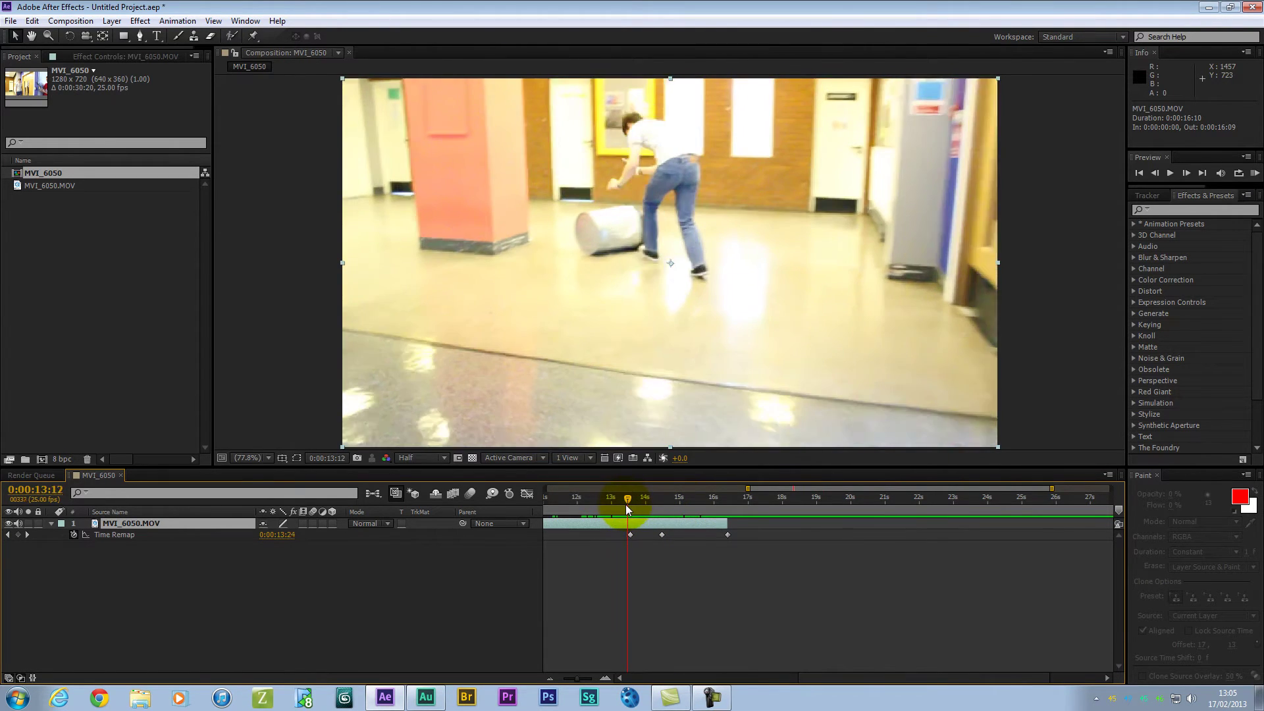
{"action": "left_click", "coordinate": [662, 534]}
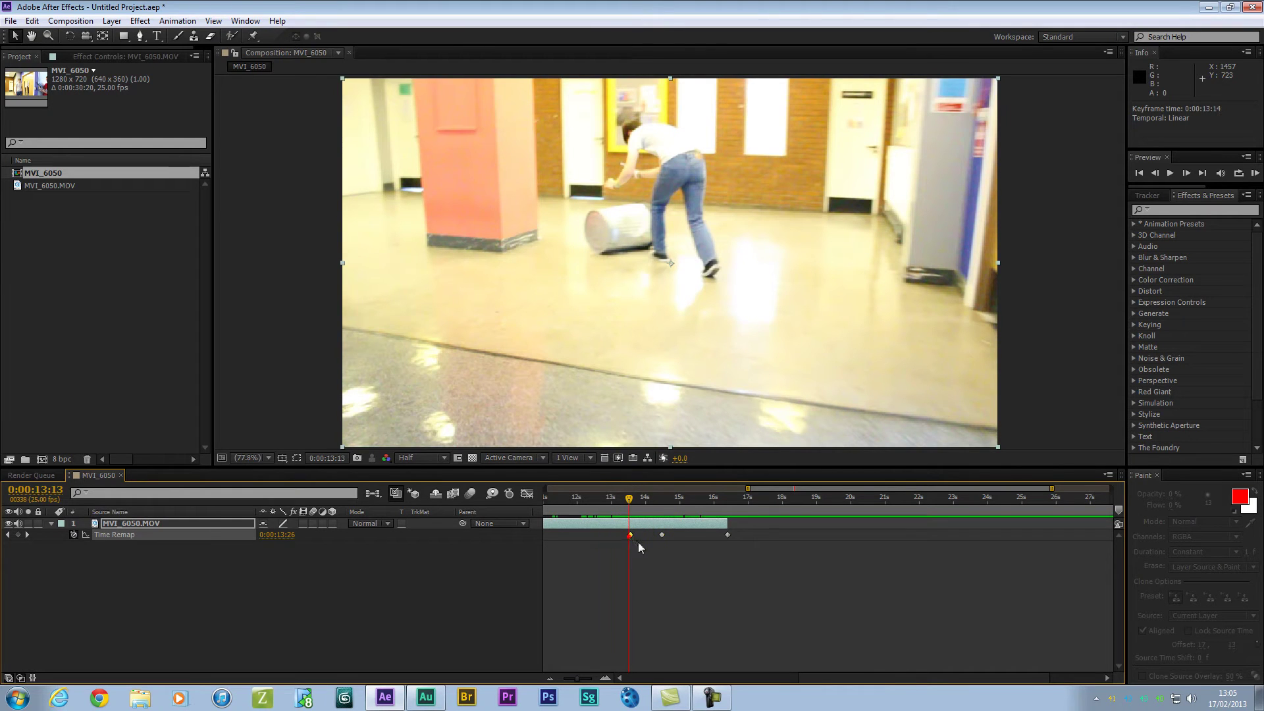
{"action": "left_click_drag", "start_coordinate": [634, 505], "coordinate": [664, 504]}
{"action": "left_click", "coordinate": [727, 535]}
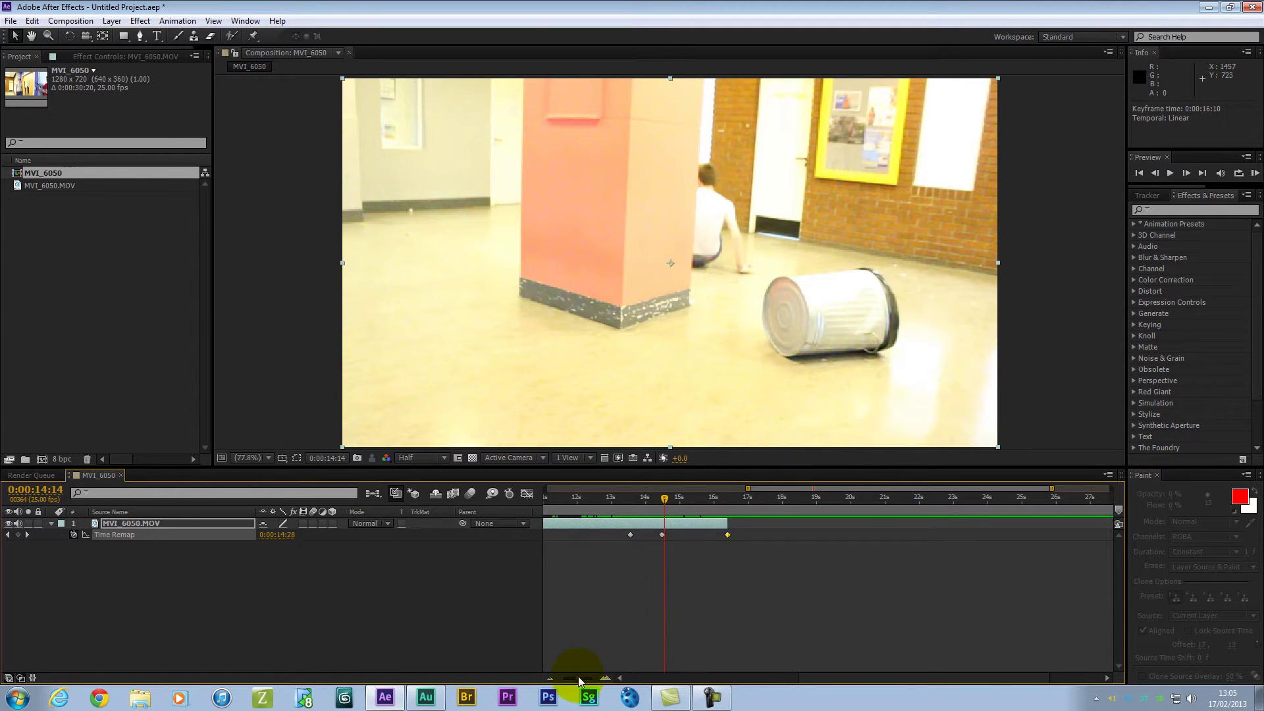
{"action": "left_click_drag", "start_coordinate": [578, 676], "coordinate": [564, 678]}
{"action": "left_click_drag", "start_coordinate": [554, 508], "coordinate": [528, 507]}
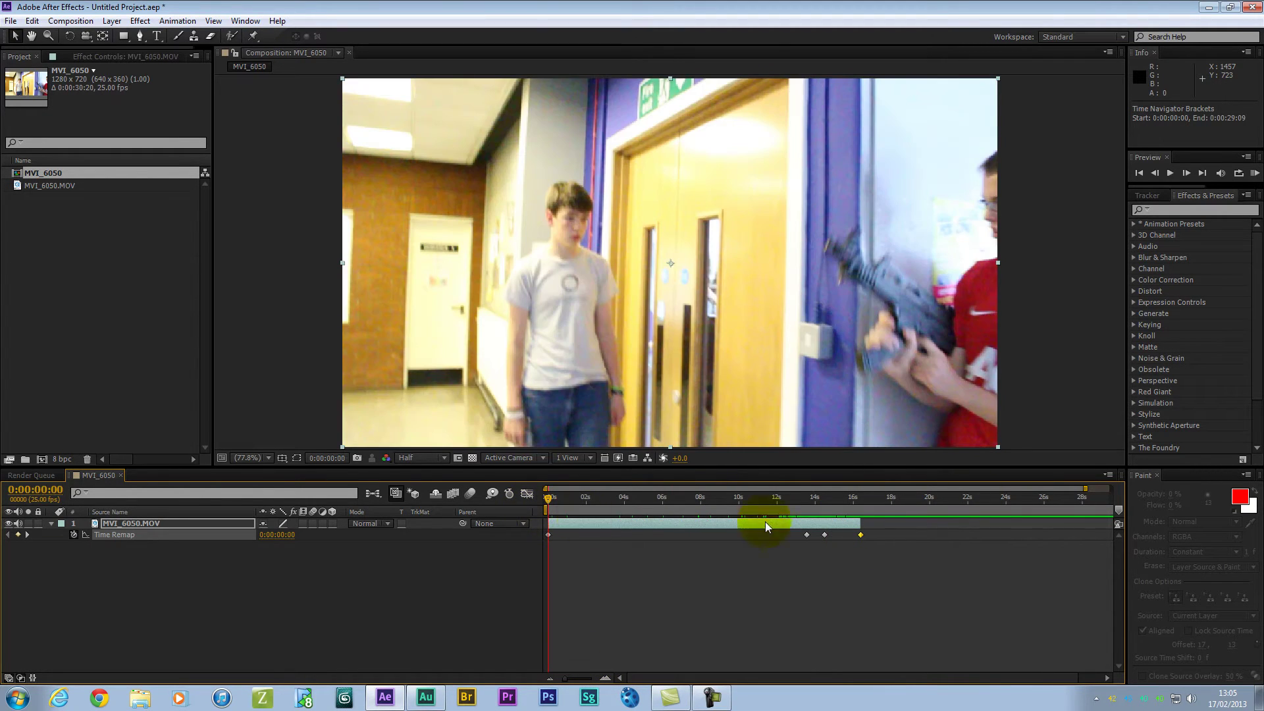
{"action": "left_click", "coordinate": [548, 534]}
{"action": "left_click", "coordinate": [861, 534], "text": "shift"}
{"action": "left_click_drag", "start_coordinate": [554, 499], "coordinate": [838, 500]}
{"action": "left_click", "coordinate": [704, 605]}
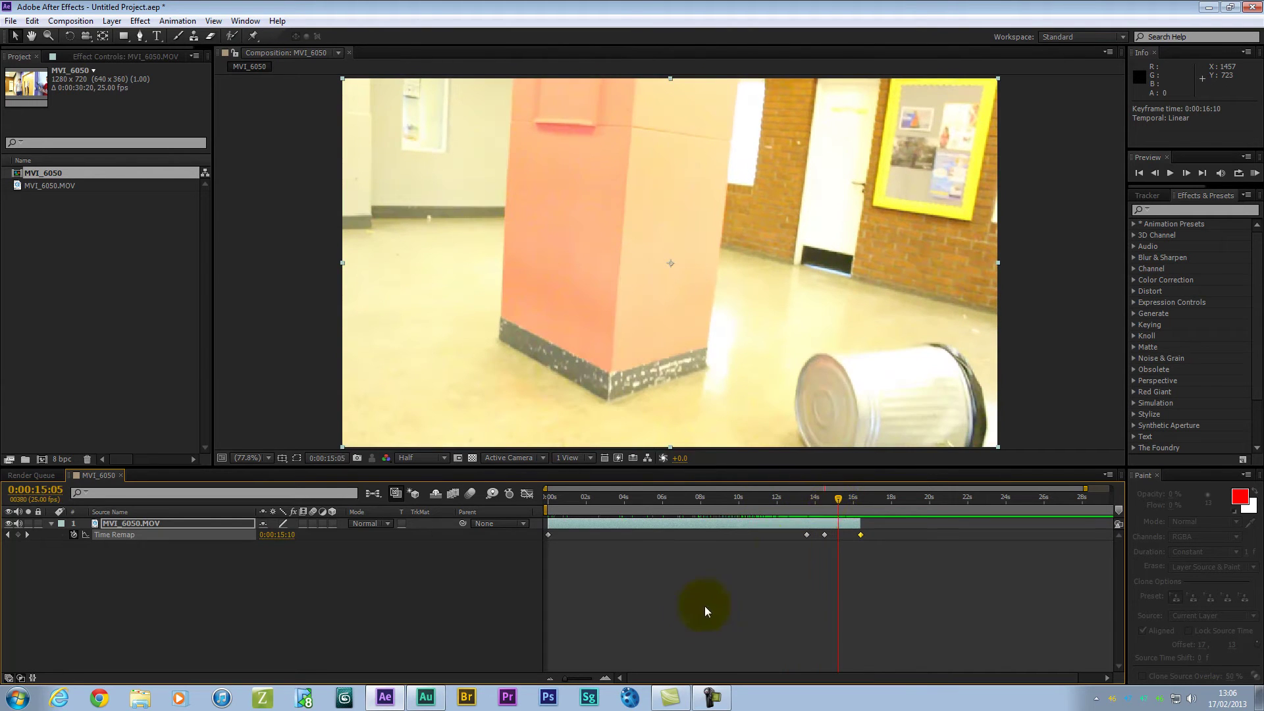
Step: Select the last two Time Remap keyframes and move them later together, placing the first of the pair at 0:00:15:18
{"action": "left_click", "coordinate": [605, 678]}
{"action": "left_click_drag", "start_coordinate": [837, 499], "coordinate": [709, 507]}
{"action": "left_click_drag", "start_coordinate": [719, 576], "coordinate": [1033, 527]}
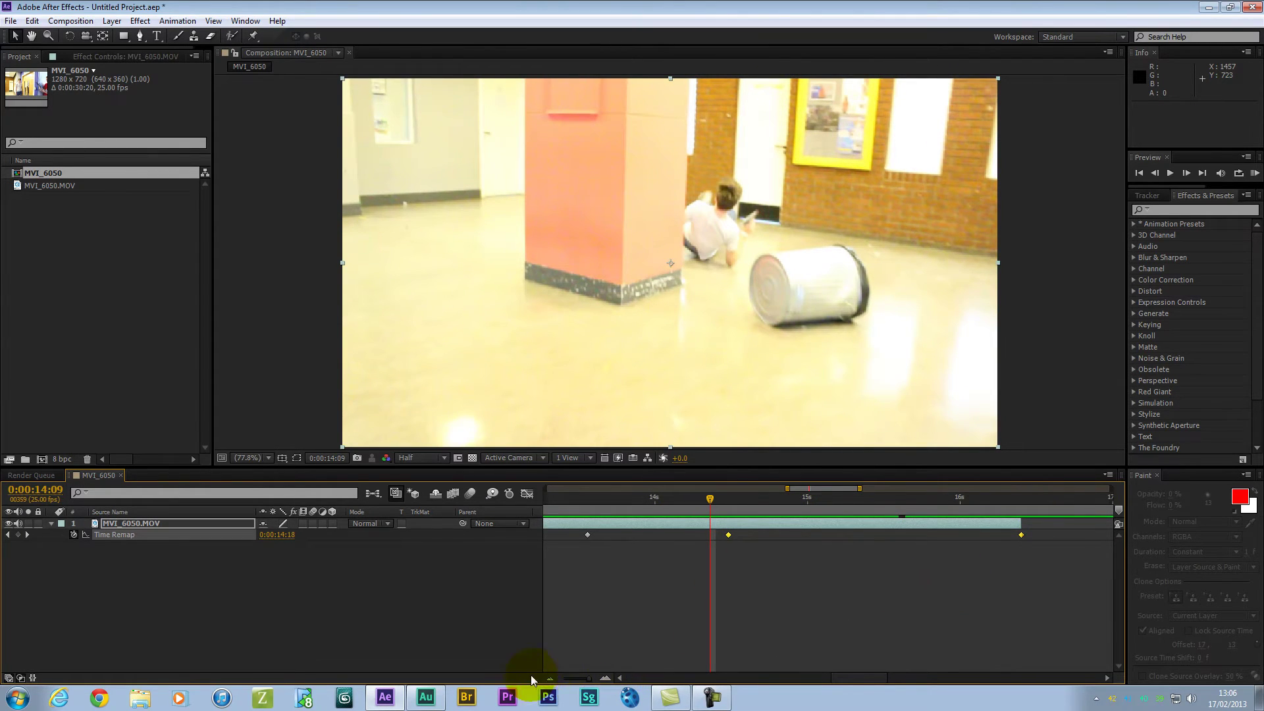
{"action": "left_click", "coordinate": [549, 677]}
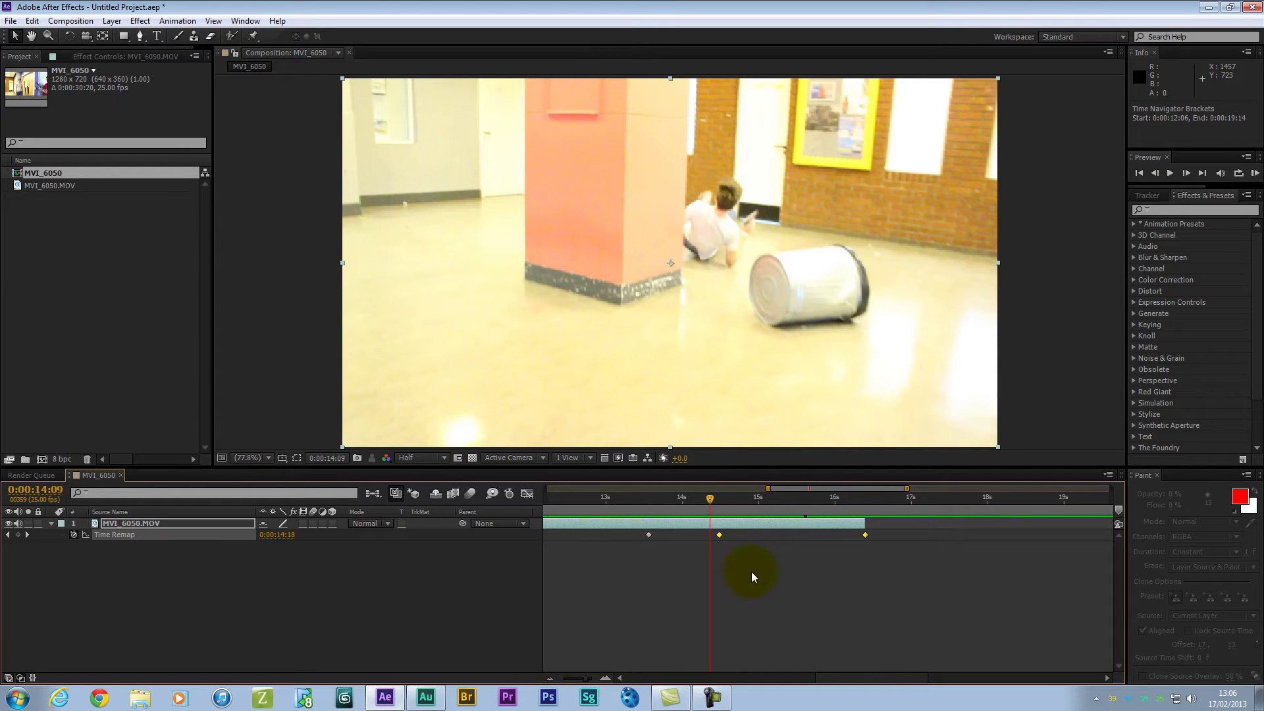
{"action": "left_click_drag", "start_coordinate": [714, 499], "coordinate": [812, 527]}
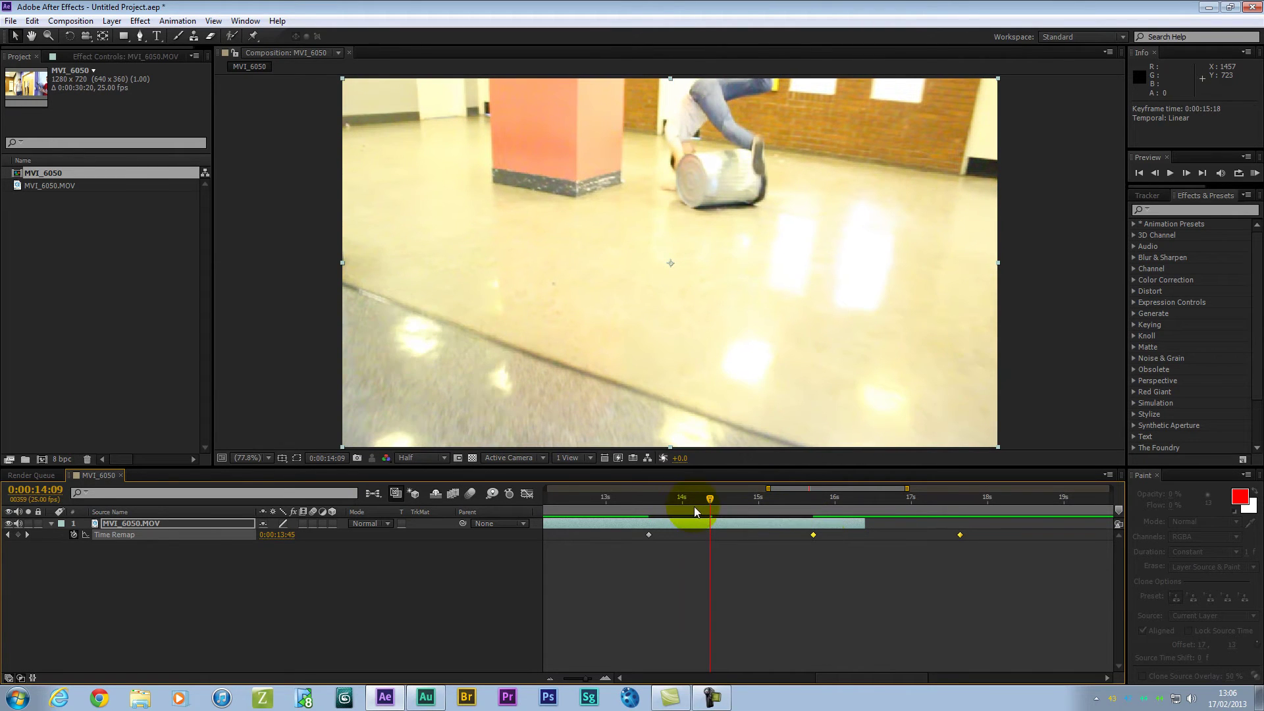
Step: Preview the stretched action section from 0:00:12:19 to judge its playback speed
{"action": "left_click_drag", "start_coordinate": [693, 507], "coordinate": [587, 524]}
{"action": "key", "text": "space"}
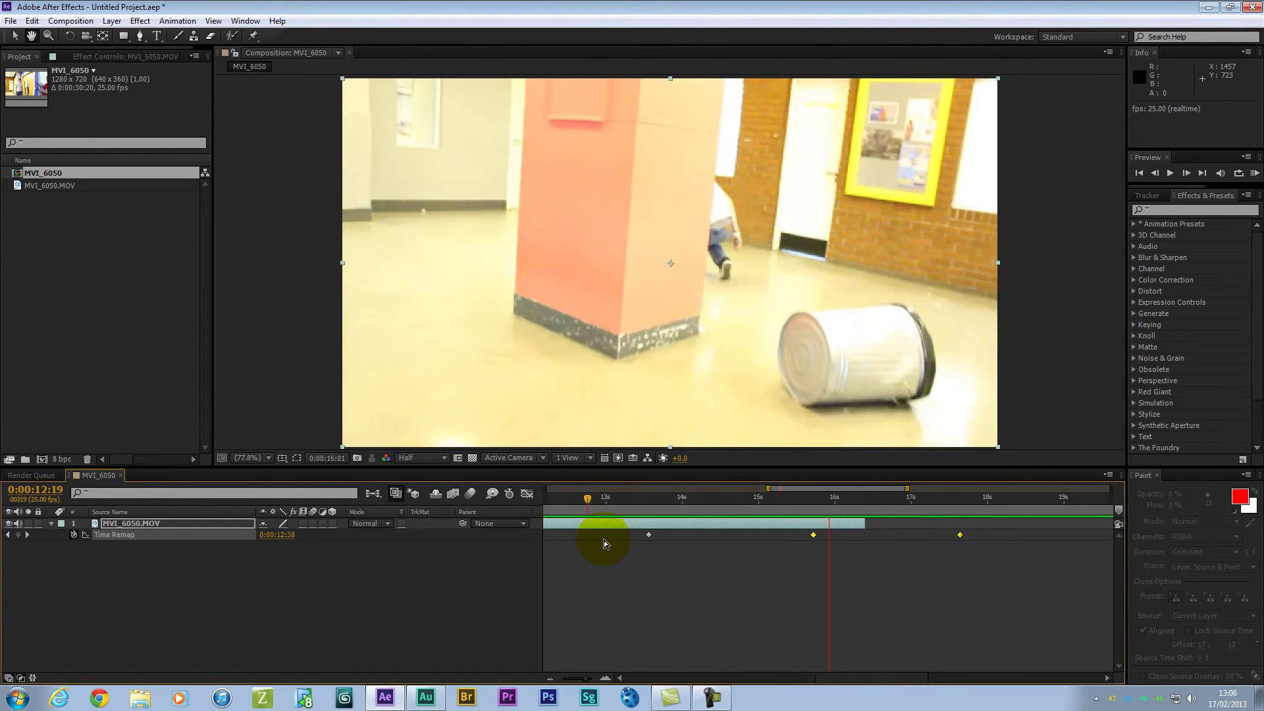
{"action": "key", "text": "space"}
{"action": "key", "text": "ctrl+z"}
{"action": "key", "text": "ctrl+z"}
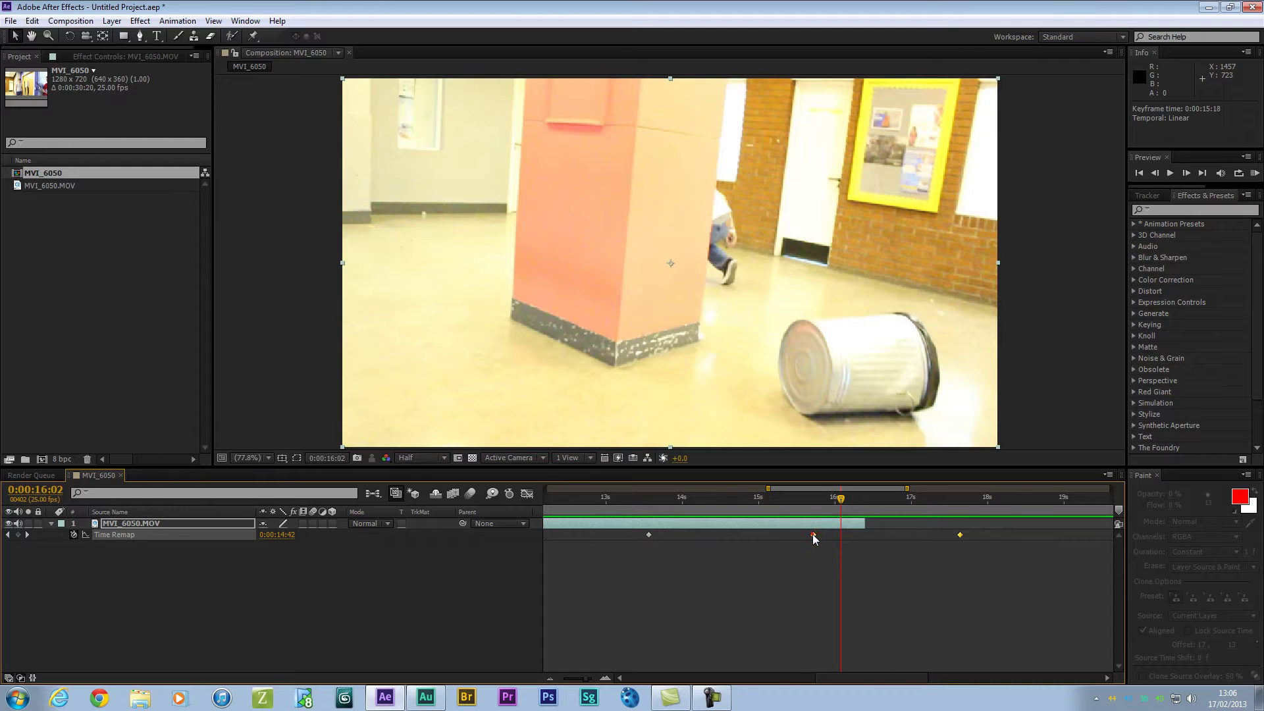
Step: Shift the two selected Time Remap keyframes so the first of them sits at 0:00:15:15, and preview the action
{"action": "left_click_drag", "start_coordinate": [722, 535], "coordinate": [807, 534]}
{"action": "left_click", "coordinate": [633, 504]}
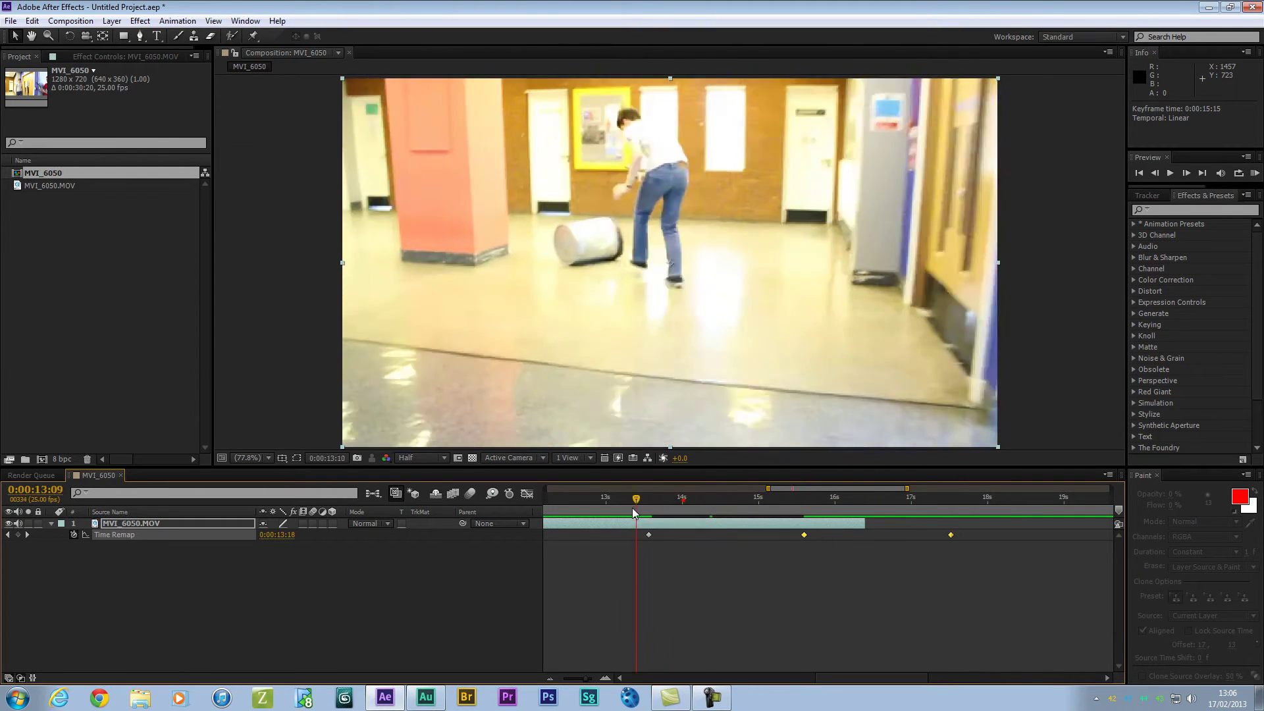
{"action": "key", "text": "space"}
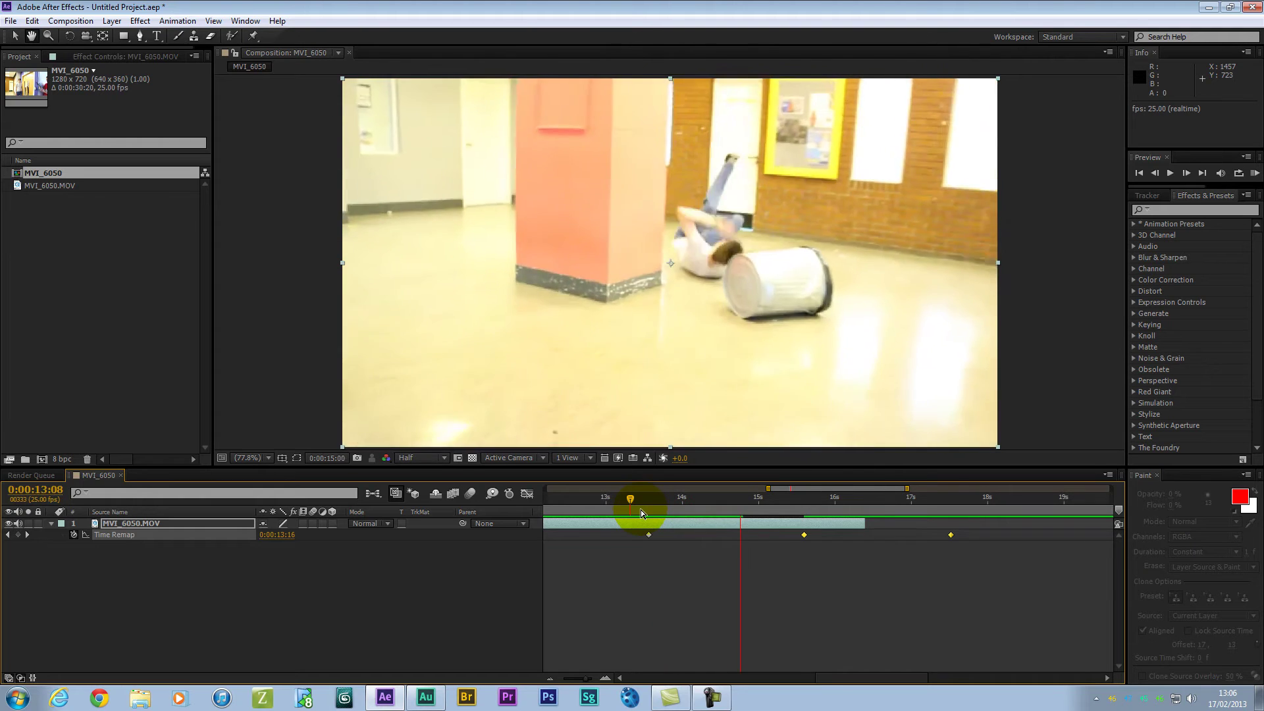
{"action": "left_click", "coordinate": [773, 586]}
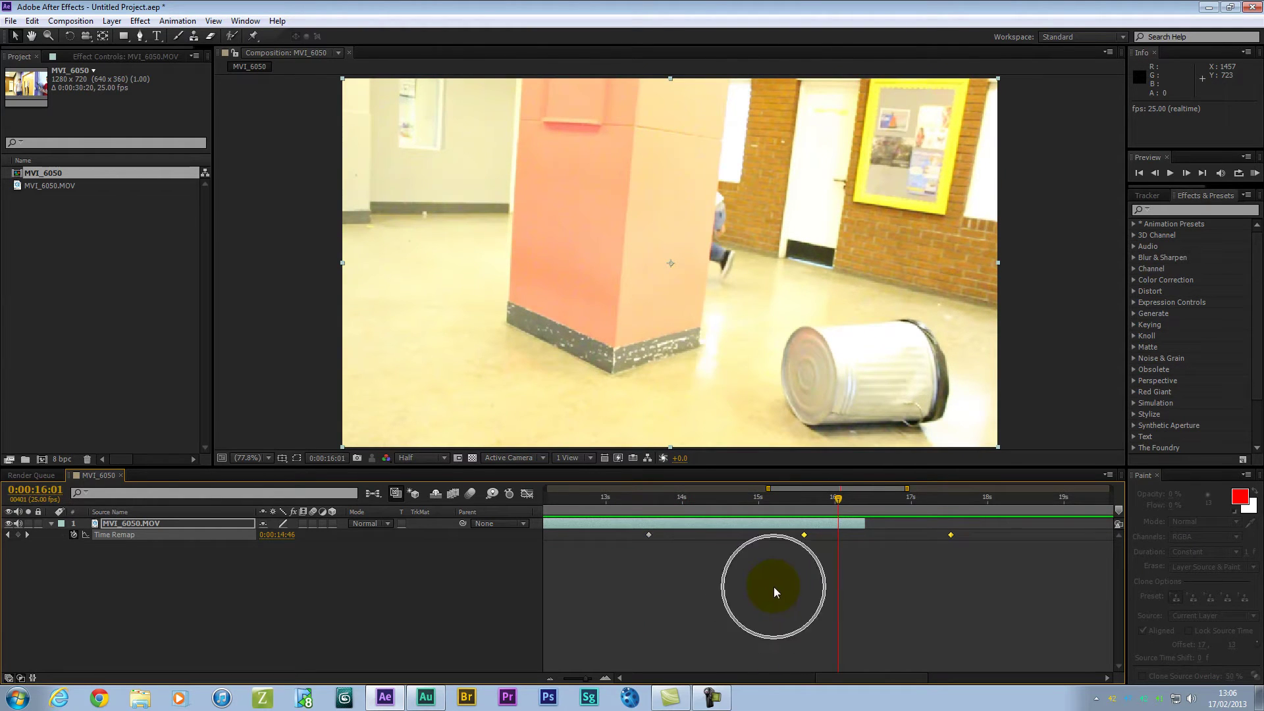
Step: Extend the MVI_6050.MOV layer's out point to the last Time Remap keyframe and preview the slowed section from 0:00:12:16
{"action": "left_click_drag", "start_coordinate": [730, 500], "coordinate": [951, 500]}
{"action": "left_click", "coordinate": [864, 522]}
{"action": "left_click_drag", "start_coordinate": [865, 522], "coordinate": [1039, 522]}
{"action": "left_click", "coordinate": [952, 522]}
{"action": "mouse_move", "coordinate": [950, 502]}
{"action": "left_mouse_down"}
{"action": "mouse_move", "coordinate": [1022, 503]}
{"action": "mouse_move", "coordinate": [942, 506]}
{"action": "mouse_move", "coordinate": [957, 516]}
{"action": "mouse_move", "coordinate": [950, 505]}
{"action": "left_mouse_up"}
{"action": "left_click_drag", "start_coordinate": [1039, 522], "coordinate": [581, 498]}
{"action": "key", "text": "space"}
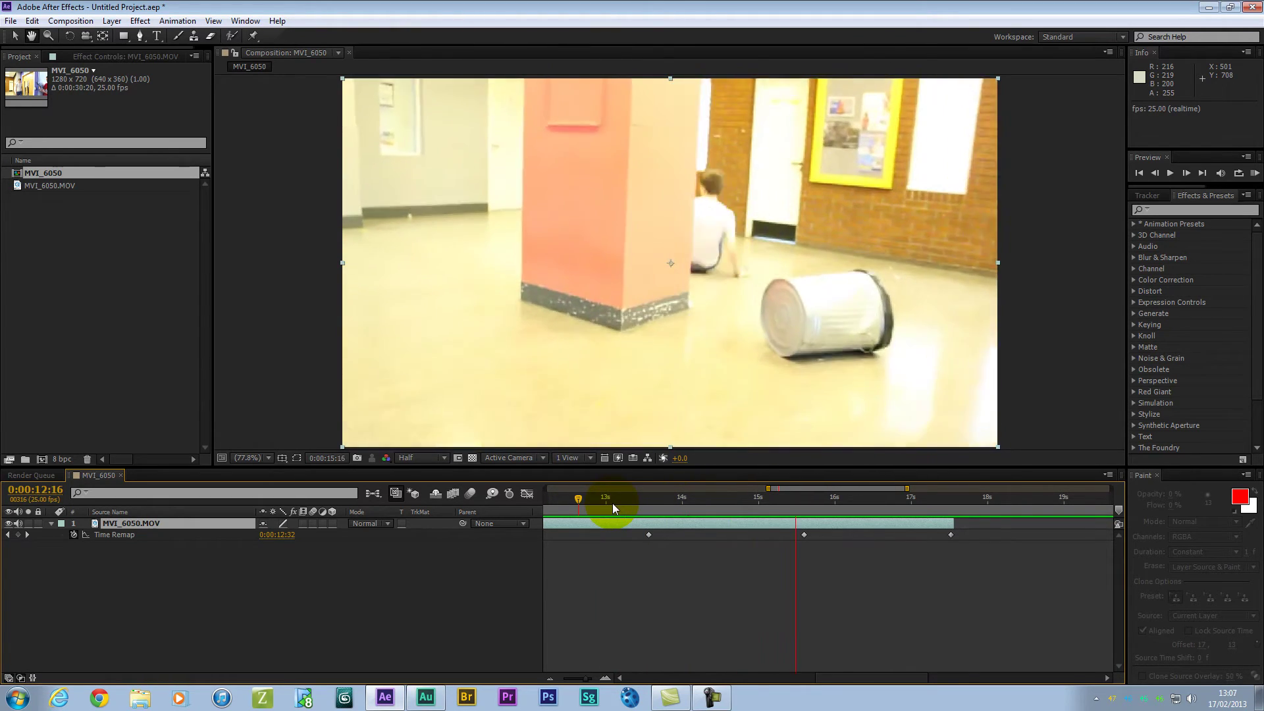
Step: Enable frame blending for the composition and turn it on for the MVI_6050.MOV layer in Frame Mix mode
{"action": "left_click_drag", "start_coordinate": [658, 502], "coordinate": [627, 510]}
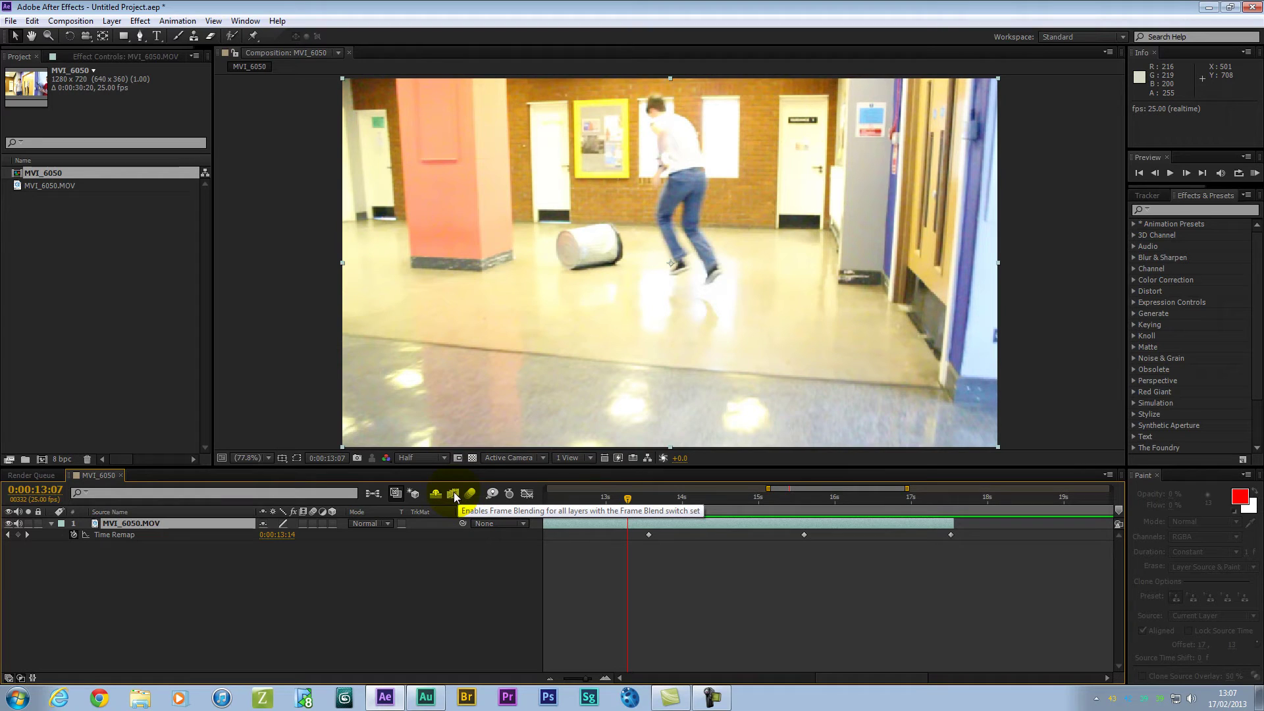
{"action": "left_click_drag", "start_coordinate": [705, 495], "coordinate": [636, 506]}
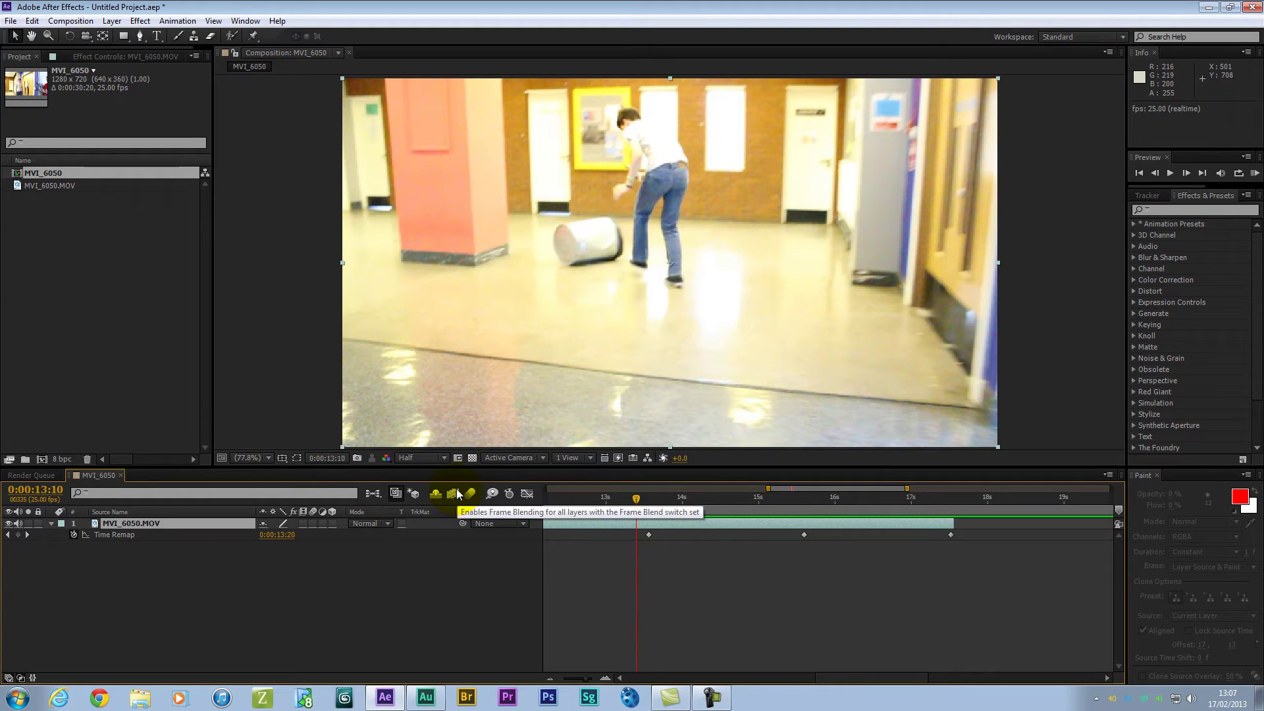
{"action": "left_click", "coordinate": [456, 494]}
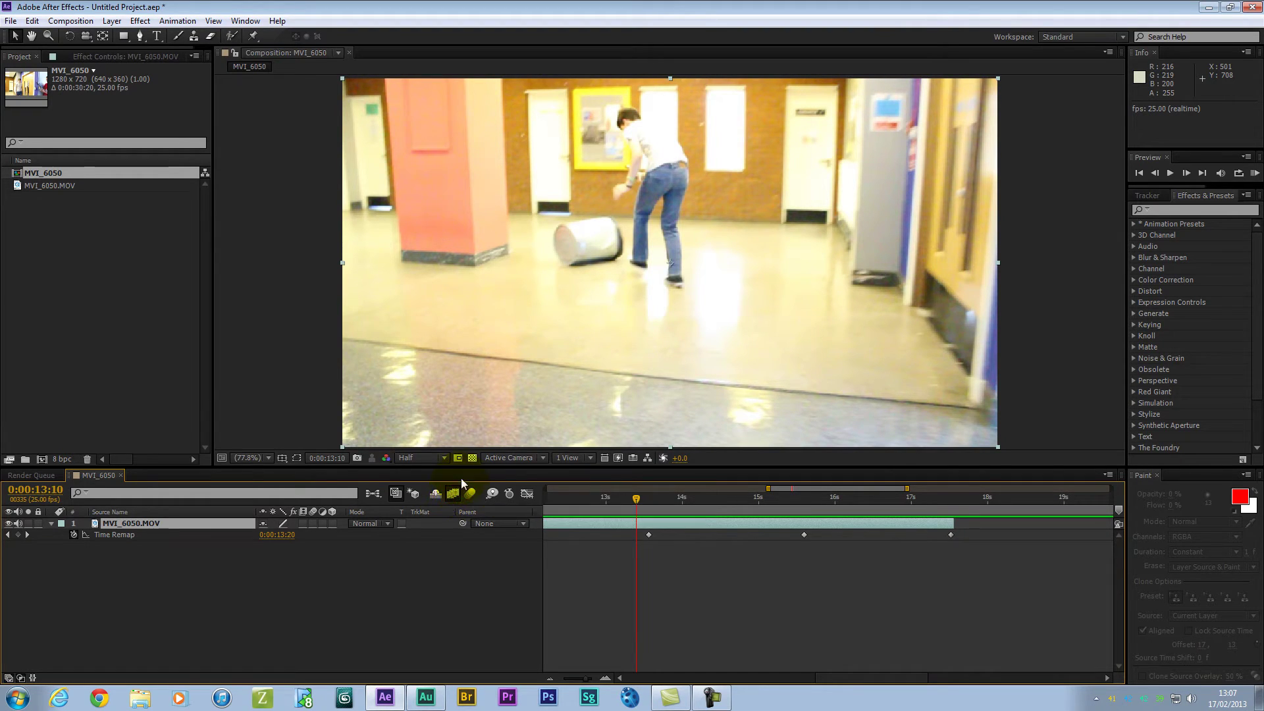
{"action": "left_click", "coordinate": [304, 523]}
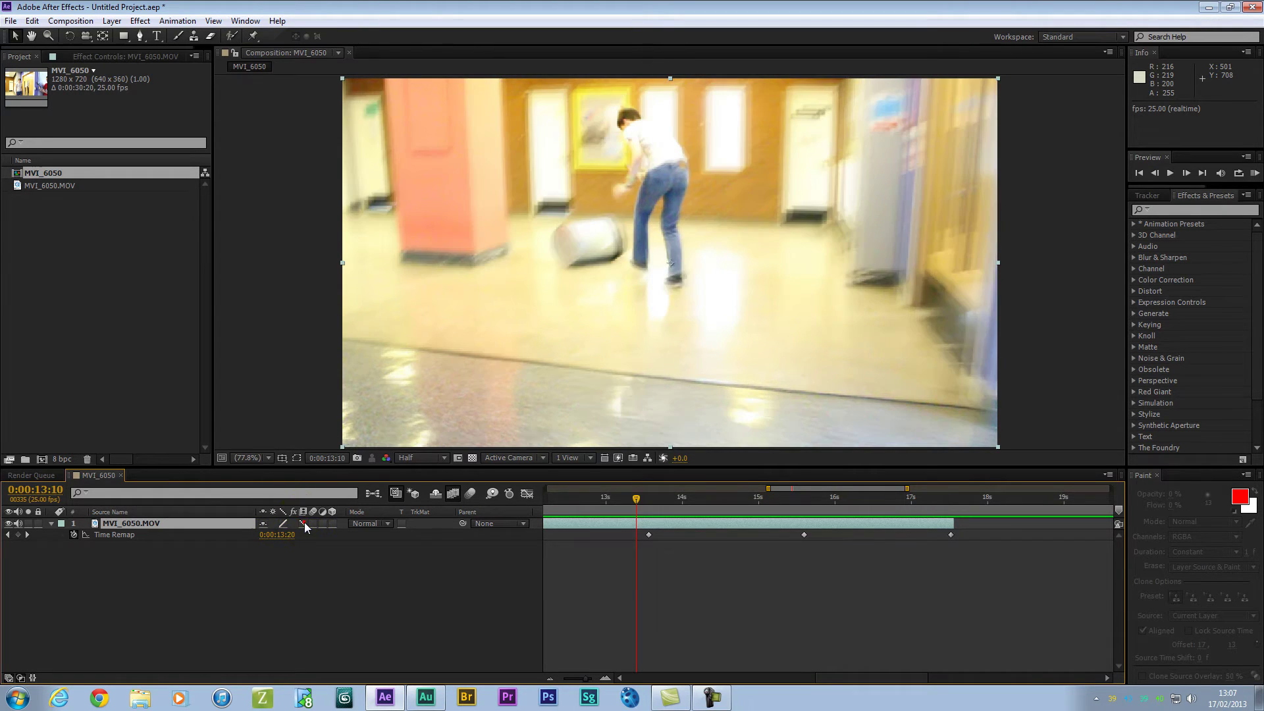
Step: Scrub through and preview the action section to examine how the blended frames look
{"action": "left_click_drag", "start_coordinate": [678, 487], "coordinate": [594, 526]}
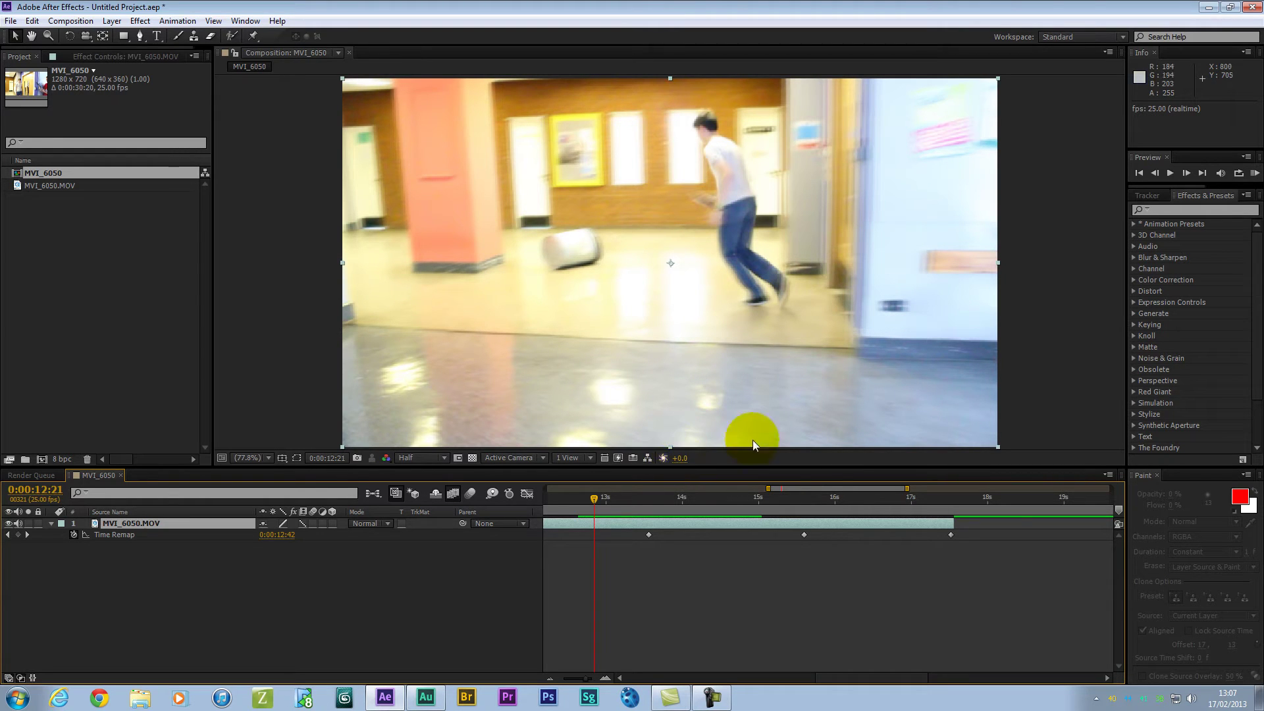
{"action": "left_click_drag", "start_coordinate": [603, 507], "coordinate": [625, 501]}
{"action": "left_click", "coordinate": [689, 278]}
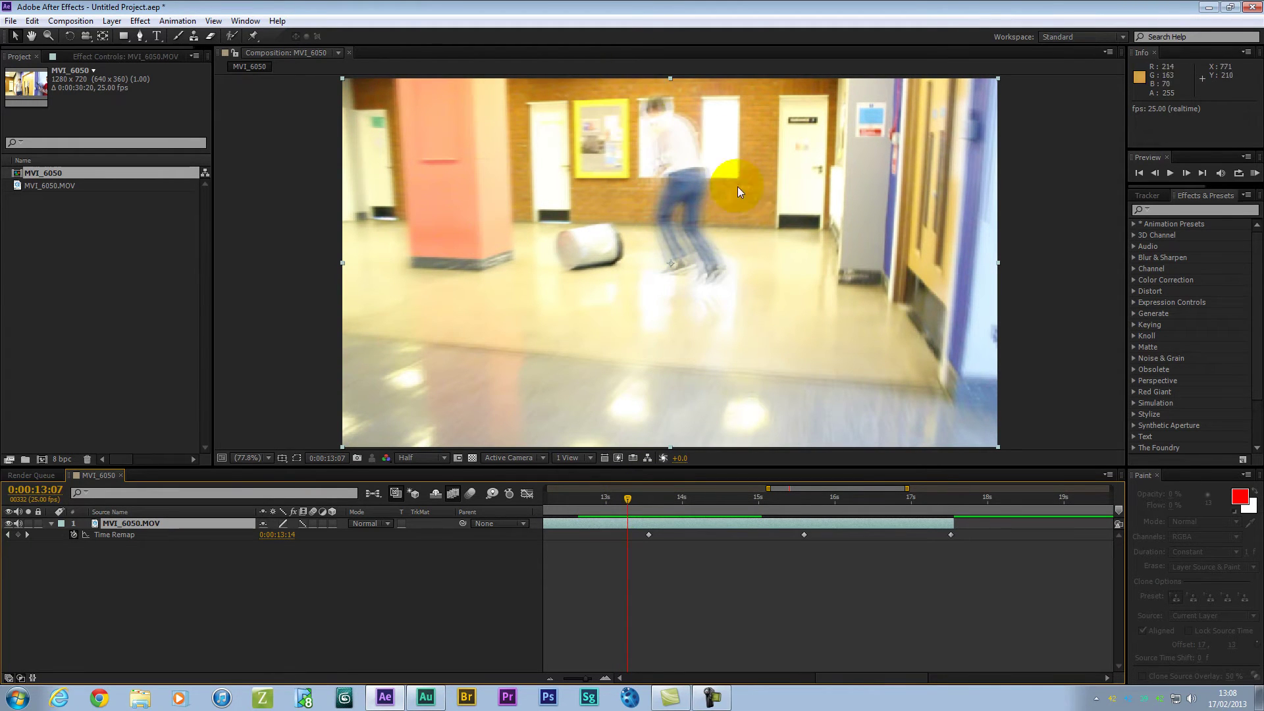
{"action": "mouse_move", "coordinate": [641, 498]}
{"action": "left_mouse_down"}
{"action": "mouse_move", "coordinate": [791, 504]}
{"action": "mouse_move", "coordinate": [629, 515]}
{"action": "left_mouse_up"}
{"action": "key", "text": "KP_0"}
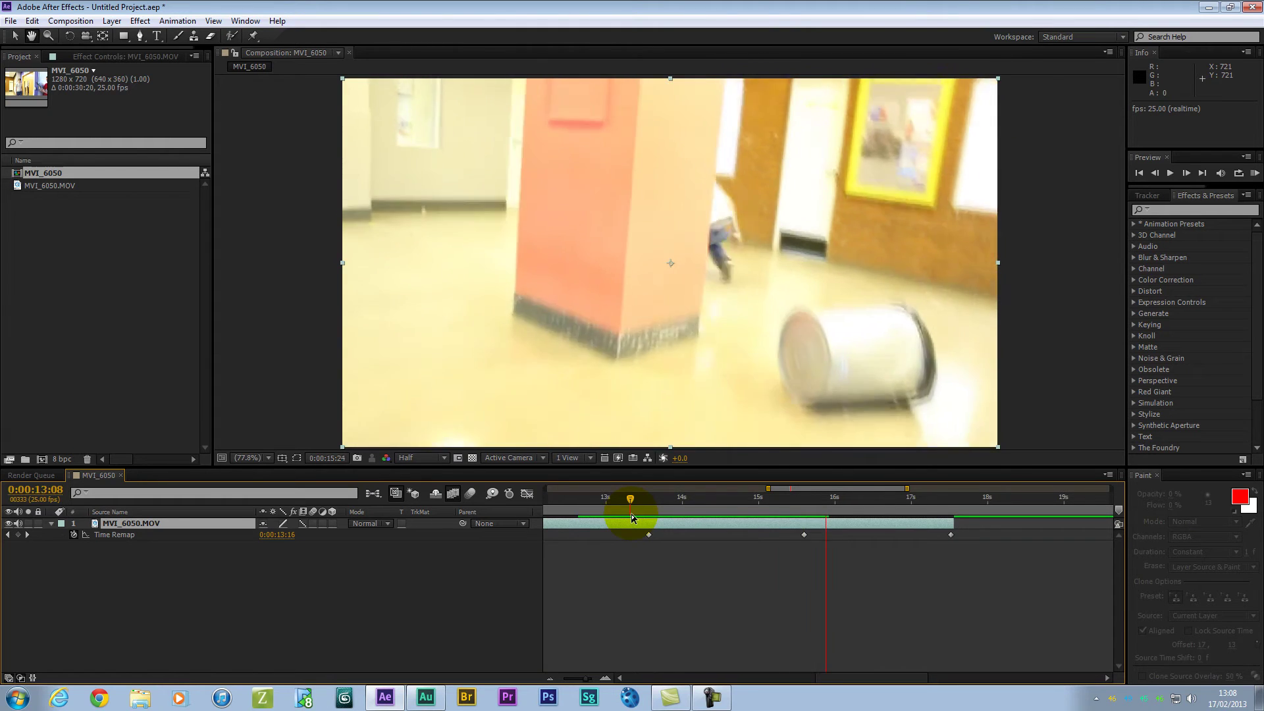
{"action": "left_click_drag", "start_coordinate": [663, 507], "coordinate": [639, 504]}
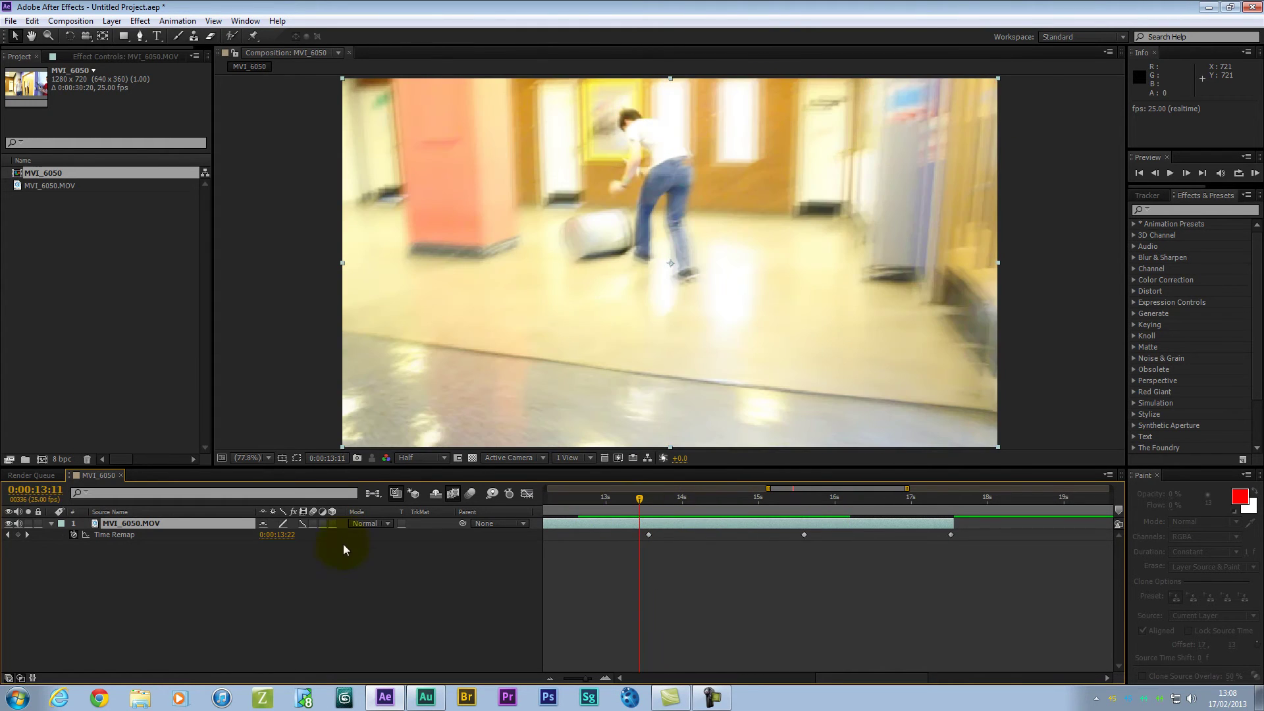
Step: Switch the MVI_6050.MOV layer's frame blending to Pixel Motion and review the slowed action section
{"action": "left_click", "coordinate": [302, 524]}
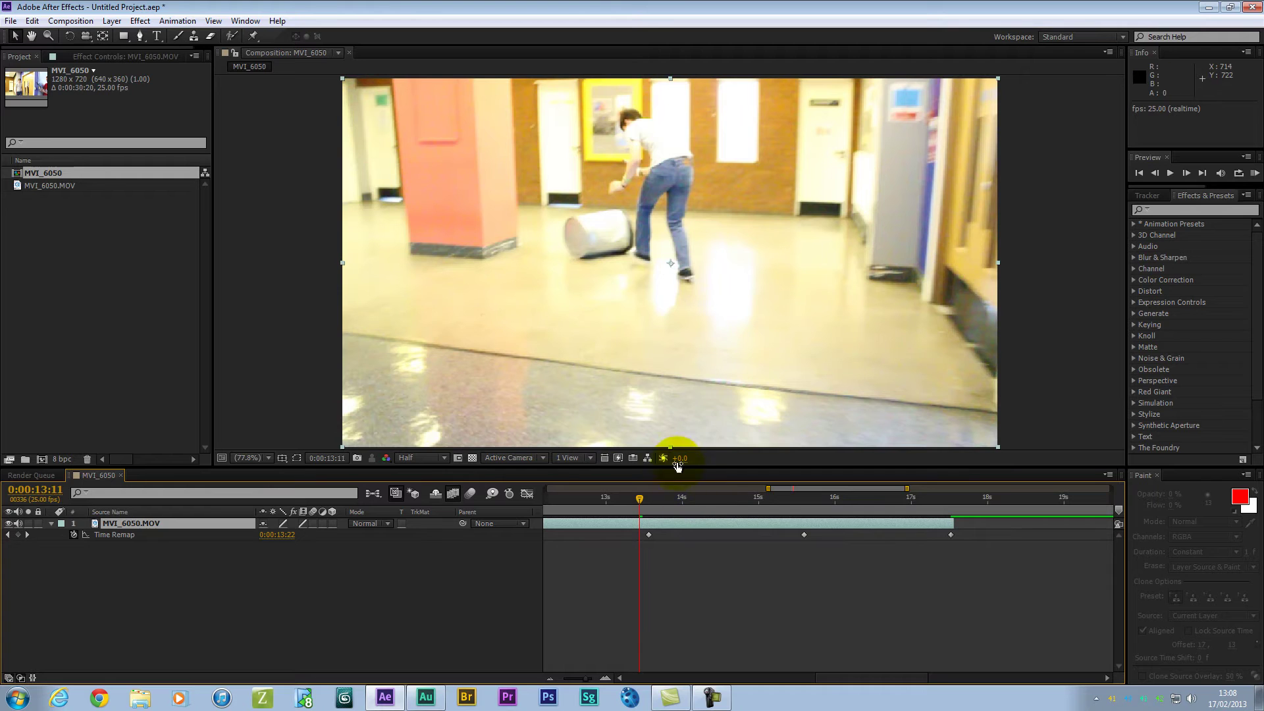
{"action": "left_click_drag", "start_coordinate": [650, 505], "coordinate": [731, 502]}
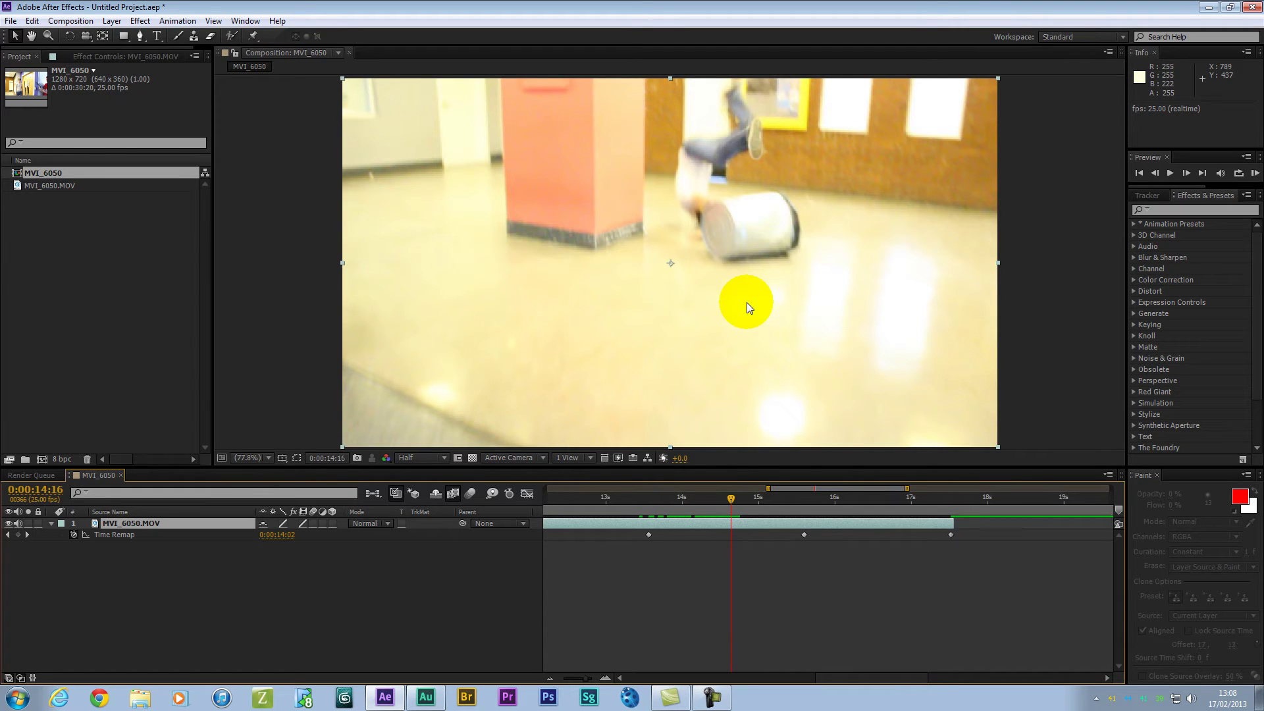
{"action": "left_click_drag", "start_coordinate": [732, 504], "coordinate": [666, 510]}
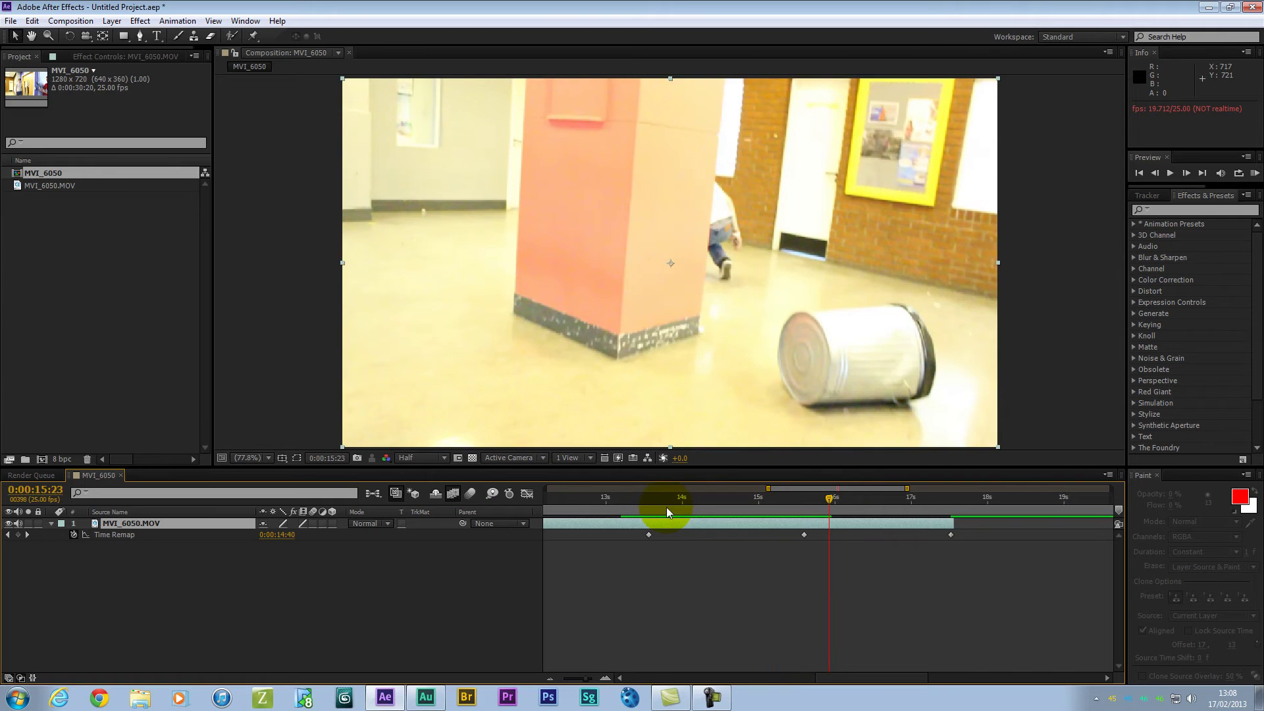
{"action": "left_click_drag", "start_coordinate": [629, 500], "coordinate": [664, 498]}
{"action": "left_click", "coordinate": [834, 584]}
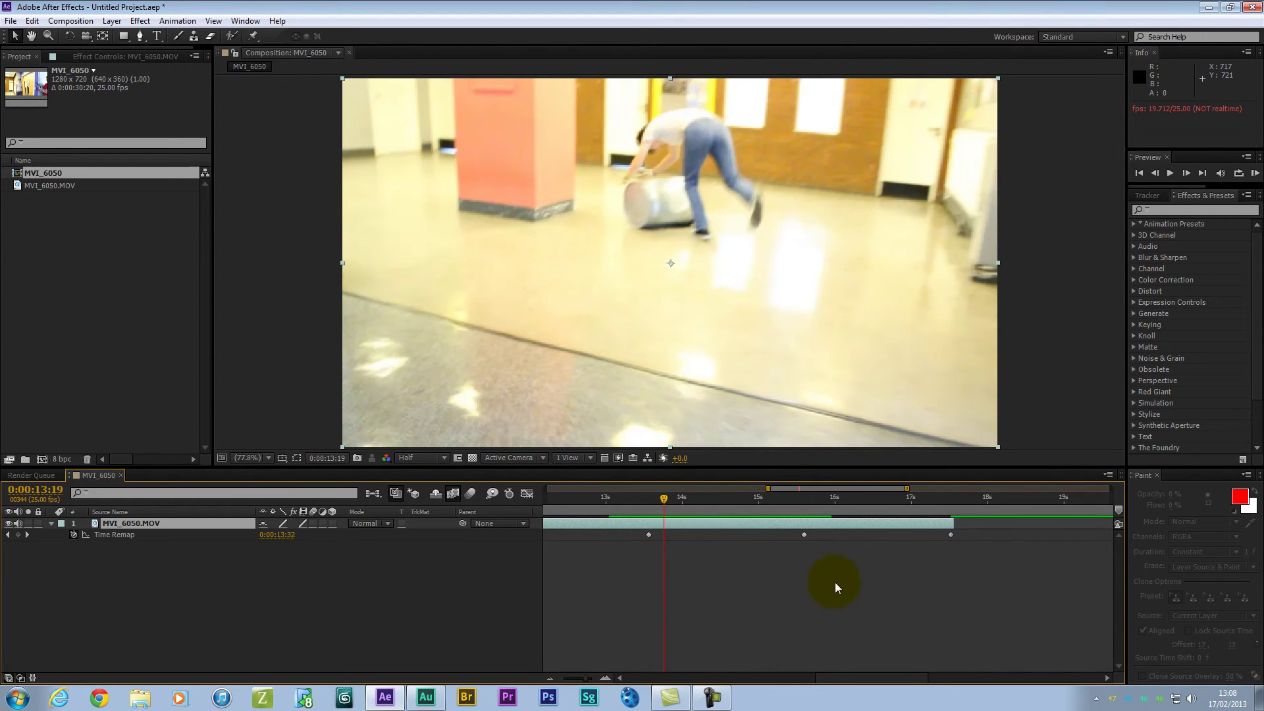
Step: Move the last two Time Remap keyframes together so the final one is at 0:00:25:20, extend the layer to the first of them, and preview
{"action": "left_click", "coordinate": [551, 678]}
{"action": "left_click_drag", "start_coordinate": [730, 559], "coordinate": [989, 535]}
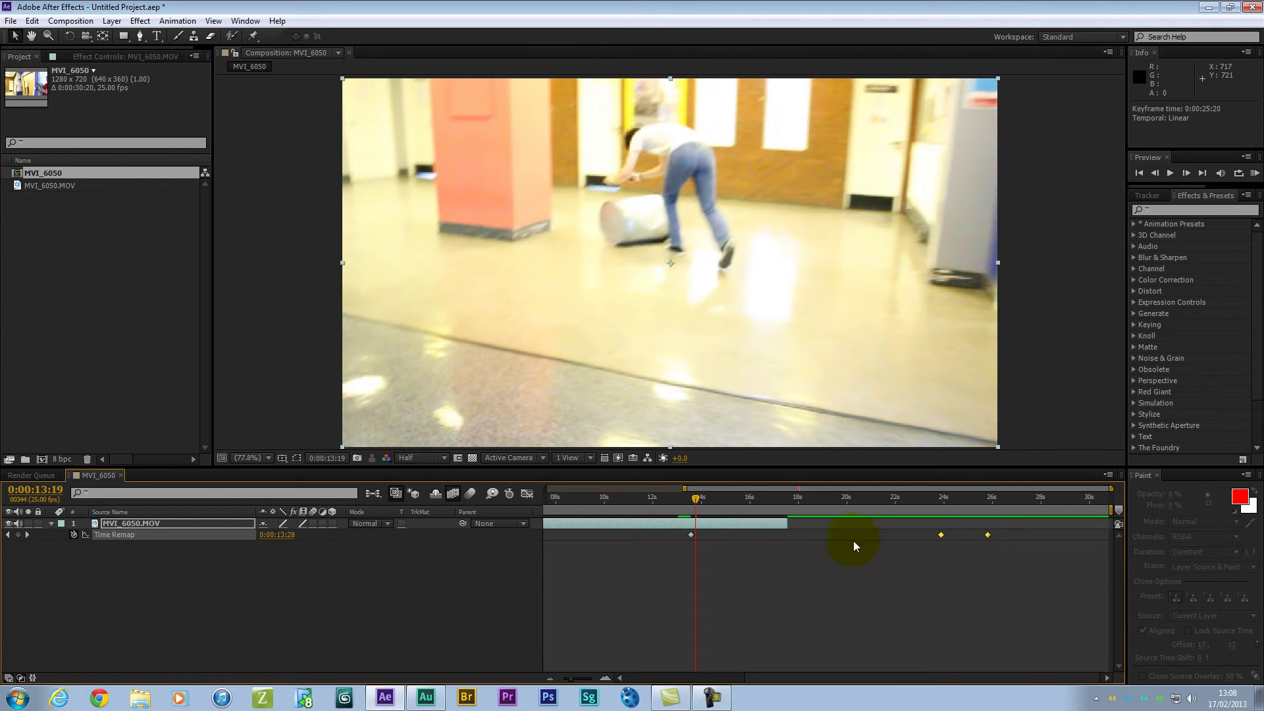
{"action": "left_click_drag", "start_coordinate": [788, 525], "coordinate": [944, 525]}
{"action": "mouse_move", "coordinate": [694, 511]}
{"action": "left_mouse_down"}
{"action": "mouse_move", "coordinate": [706, 504]}
{"action": "mouse_move", "coordinate": [693, 507]}
{"action": "left_mouse_up"}
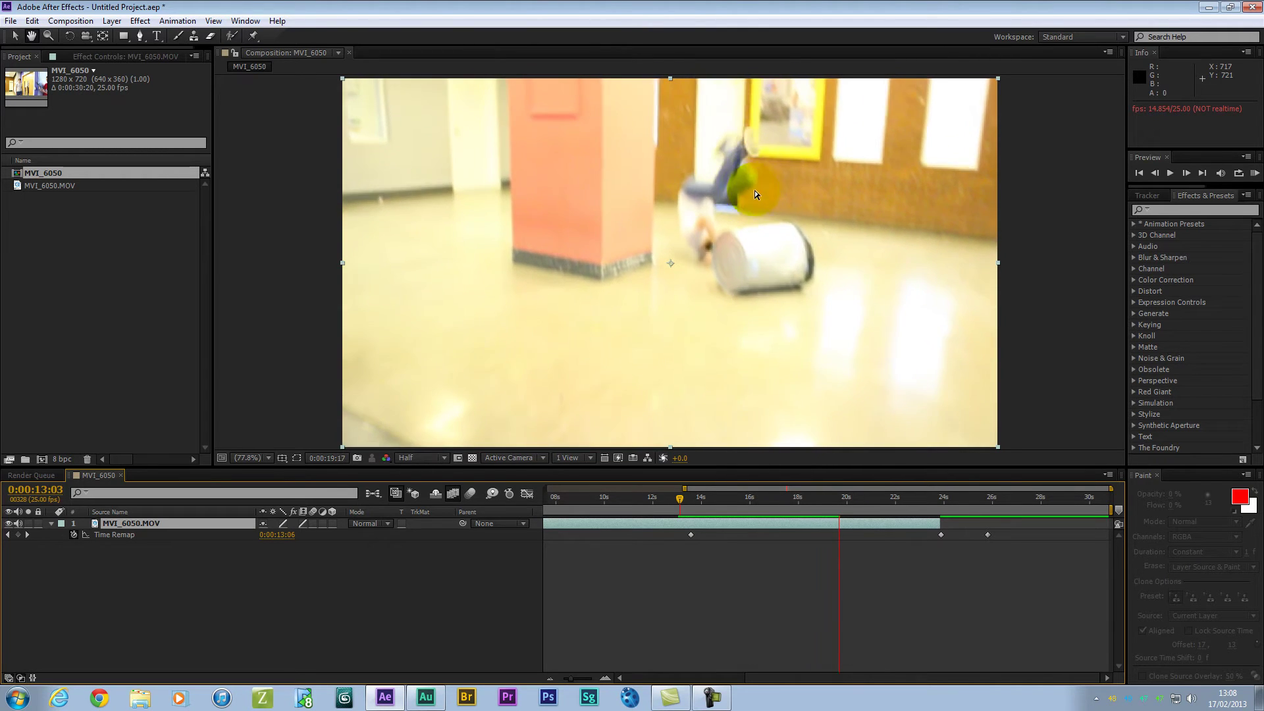
Step: At 0:00:20:00, apply the Curves effect to the MVI_6050.MOV layer and pull the RGB curve's upper and lower parts down to darken the footage
{"action": "mouse_move", "coordinate": [864, 498]}
{"action": "left_mouse_down"}
{"action": "mouse_move", "coordinate": [761, 508]}
{"action": "mouse_move", "coordinate": [847, 504]}
{"action": "left_mouse_up"}
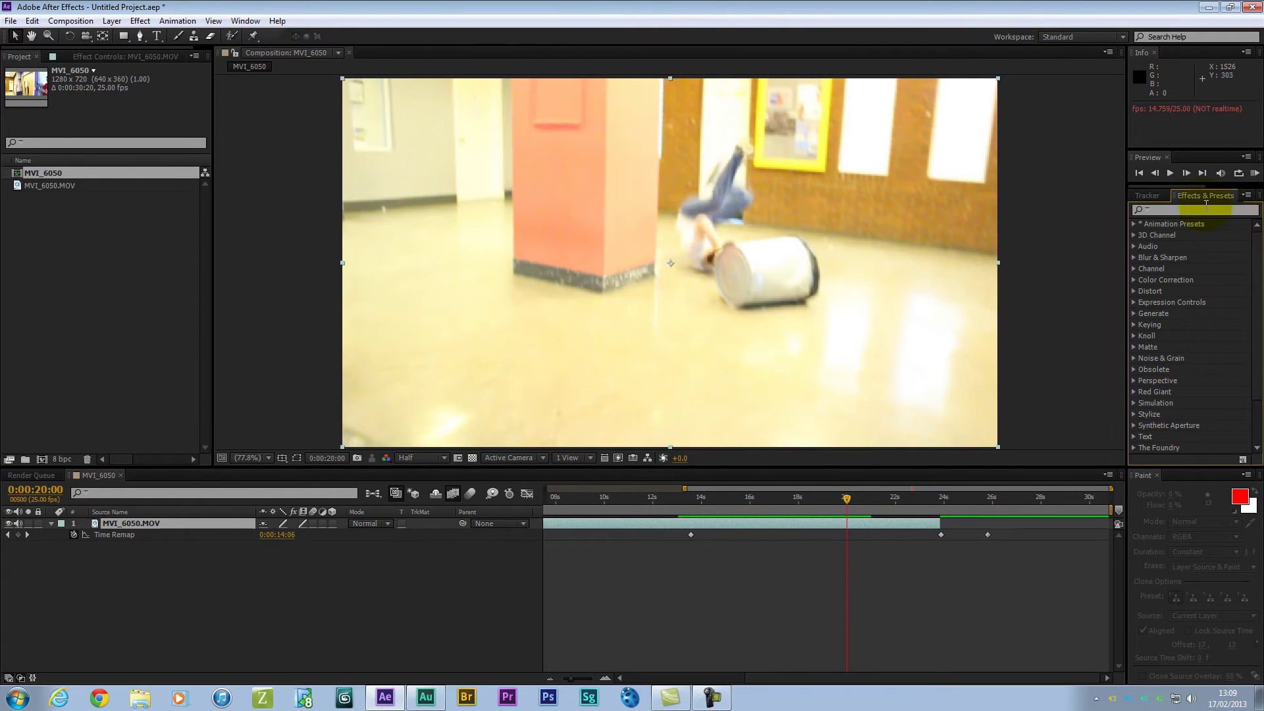
{"action": "type", "text": "curv"}
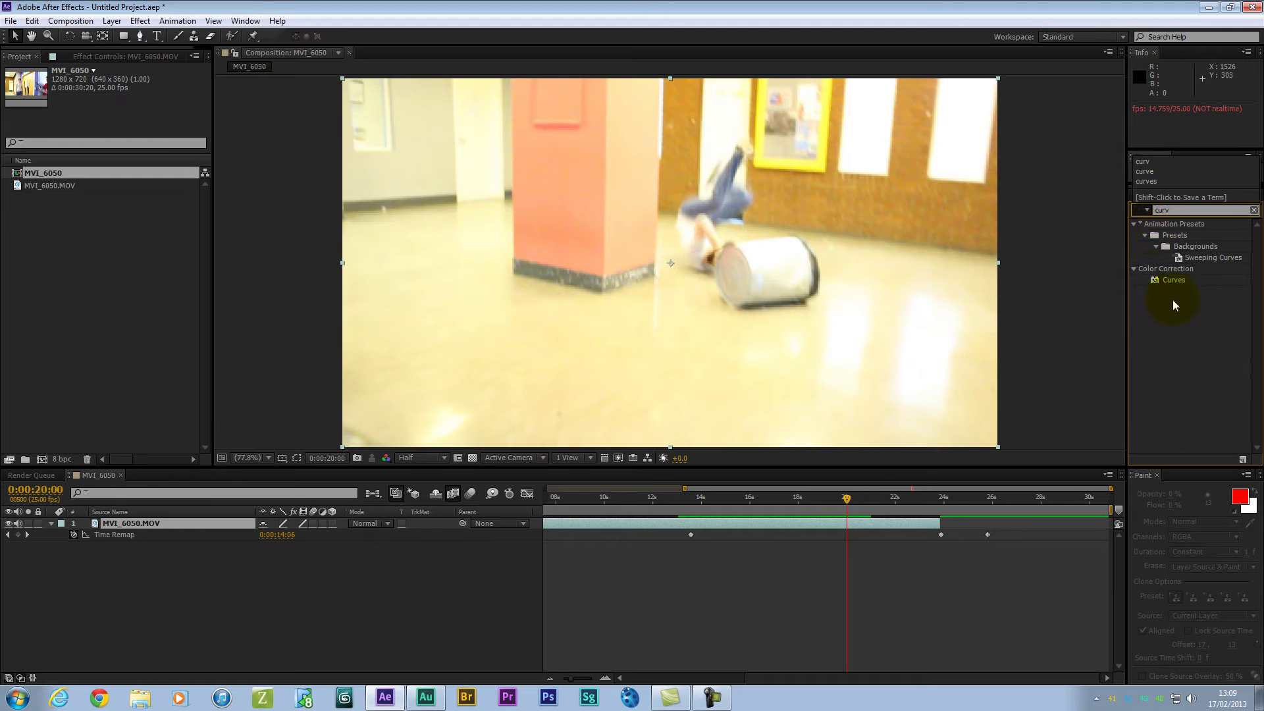
{"action": "double_click", "coordinate": [1173, 280]}
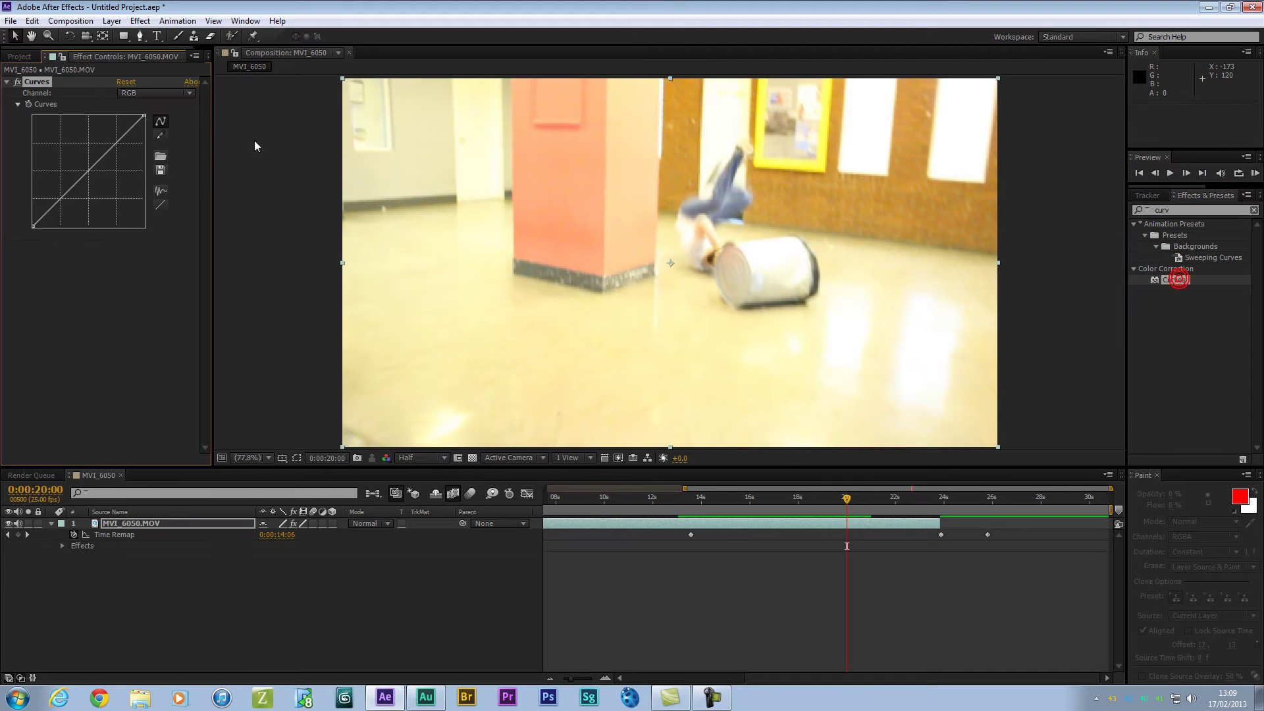
{"action": "mouse_move", "coordinate": [138, 129]}
{"action": "left_mouse_down"}
{"action": "mouse_move", "coordinate": [134, 120]}
{"action": "mouse_move", "coordinate": [150, 117]}
{"action": "mouse_move", "coordinate": [129, 152]}
{"action": "left_mouse_up"}
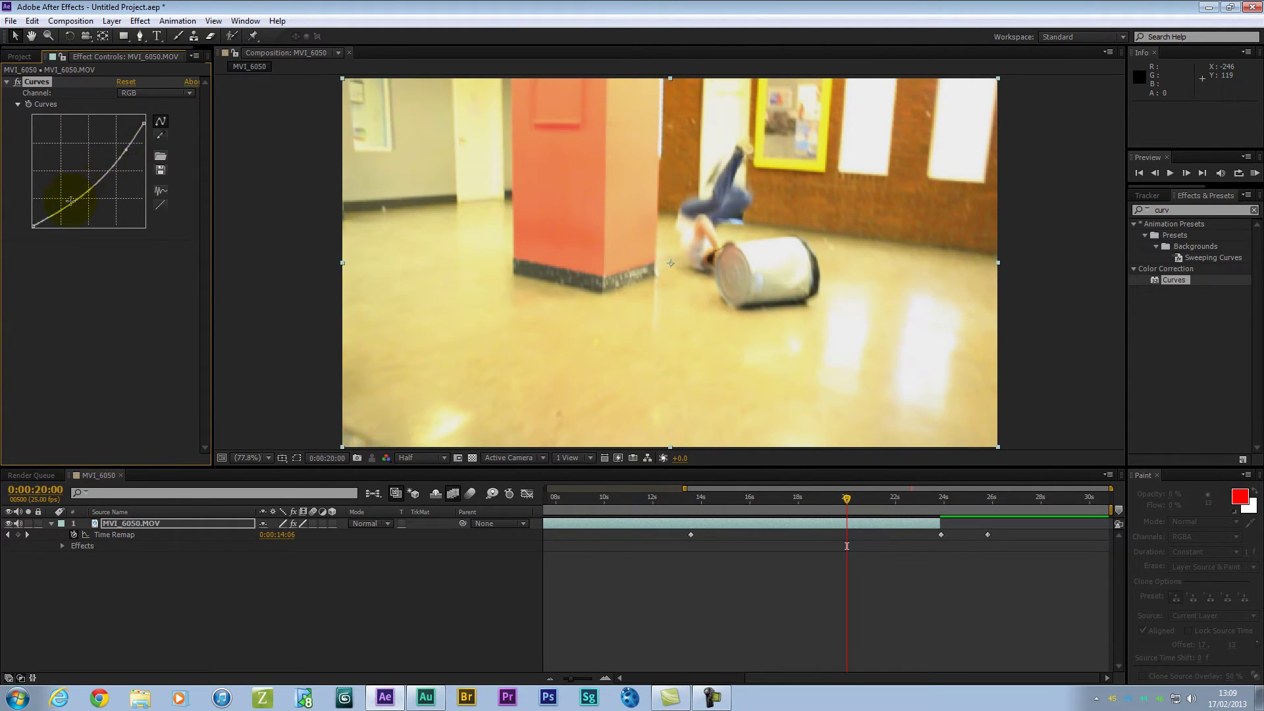
{"action": "mouse_move", "coordinate": [69, 209]}
{"action": "left_mouse_down"}
{"action": "mouse_move", "coordinate": [65, 197]}
{"action": "mouse_move", "coordinate": [72, 218]}
{"action": "left_mouse_up"}
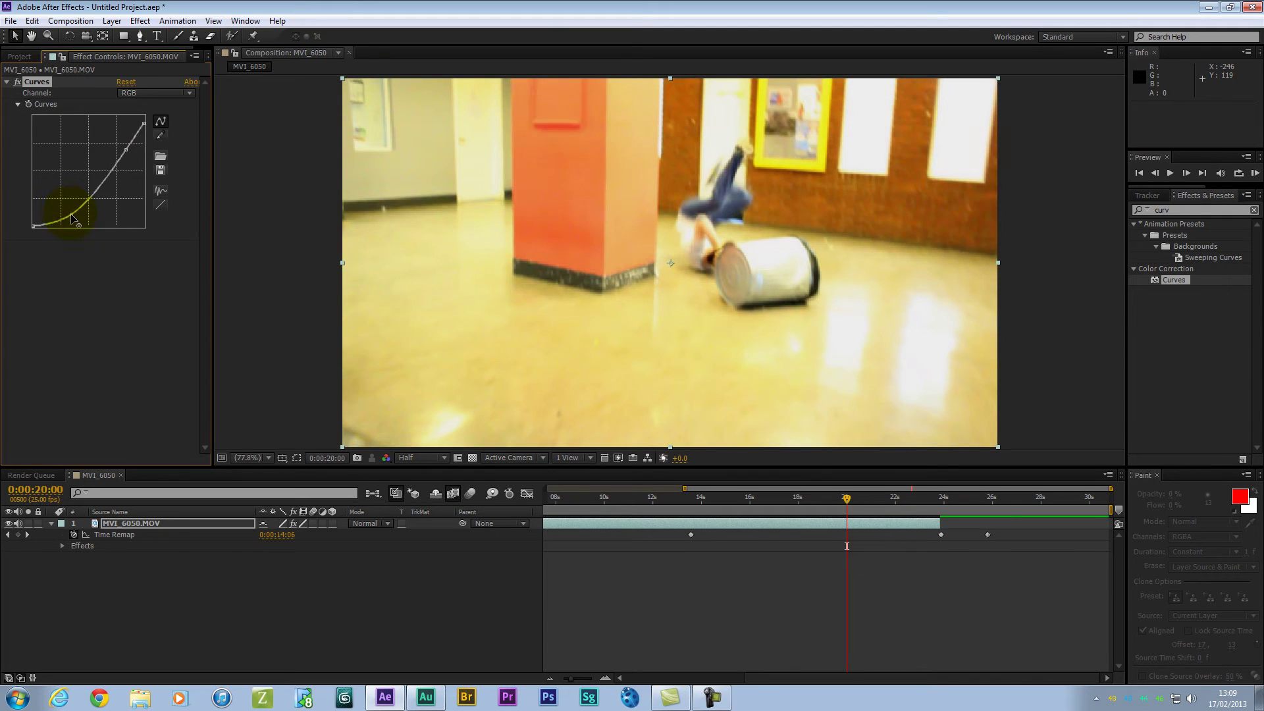
Step: Remove the Curves effect from the MVI_6050.MOV layer and preview the footage around the start of the slowed action section
{"action": "left_click_drag", "start_coordinate": [123, 159], "coordinate": [120, 160]}
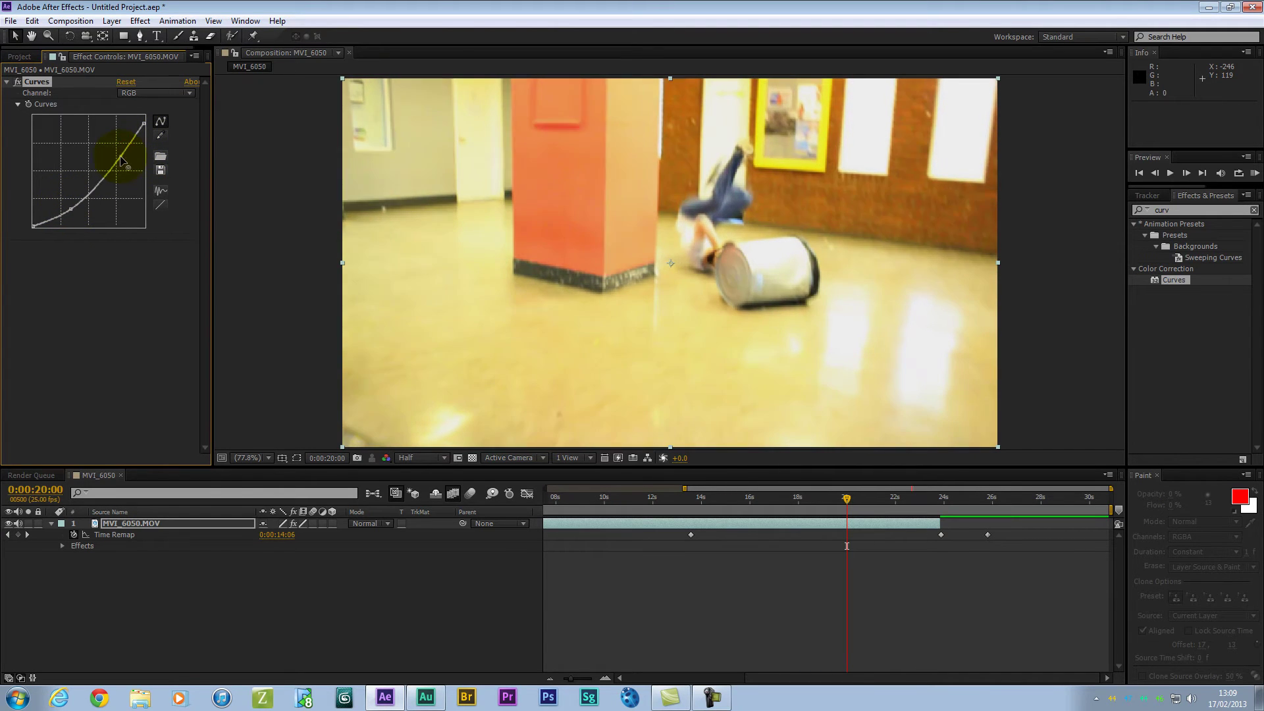
{"action": "key", "text": "Delete"}
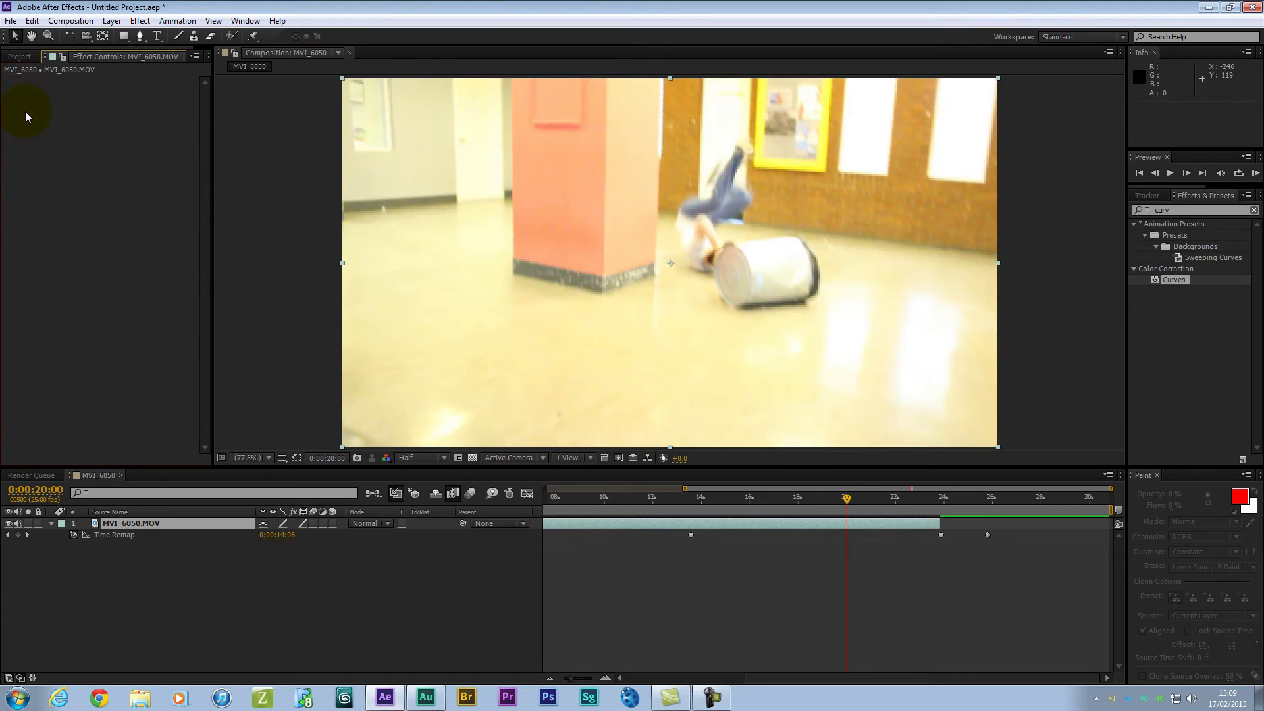
{"action": "left_click_drag", "start_coordinate": [831, 536], "coordinate": [706, 513]}
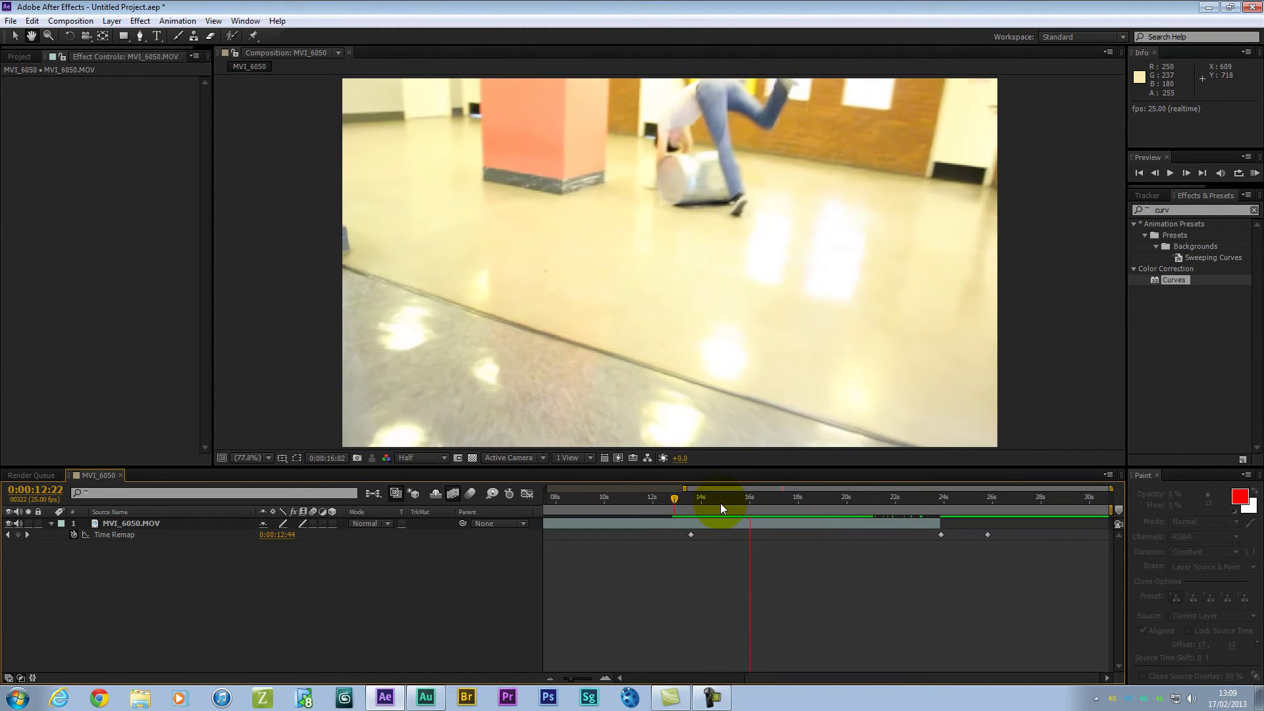
{"action": "left_click_drag", "start_coordinate": [721, 508], "coordinate": [628, 500]}
{"action": "left_click", "coordinate": [690, 195]}
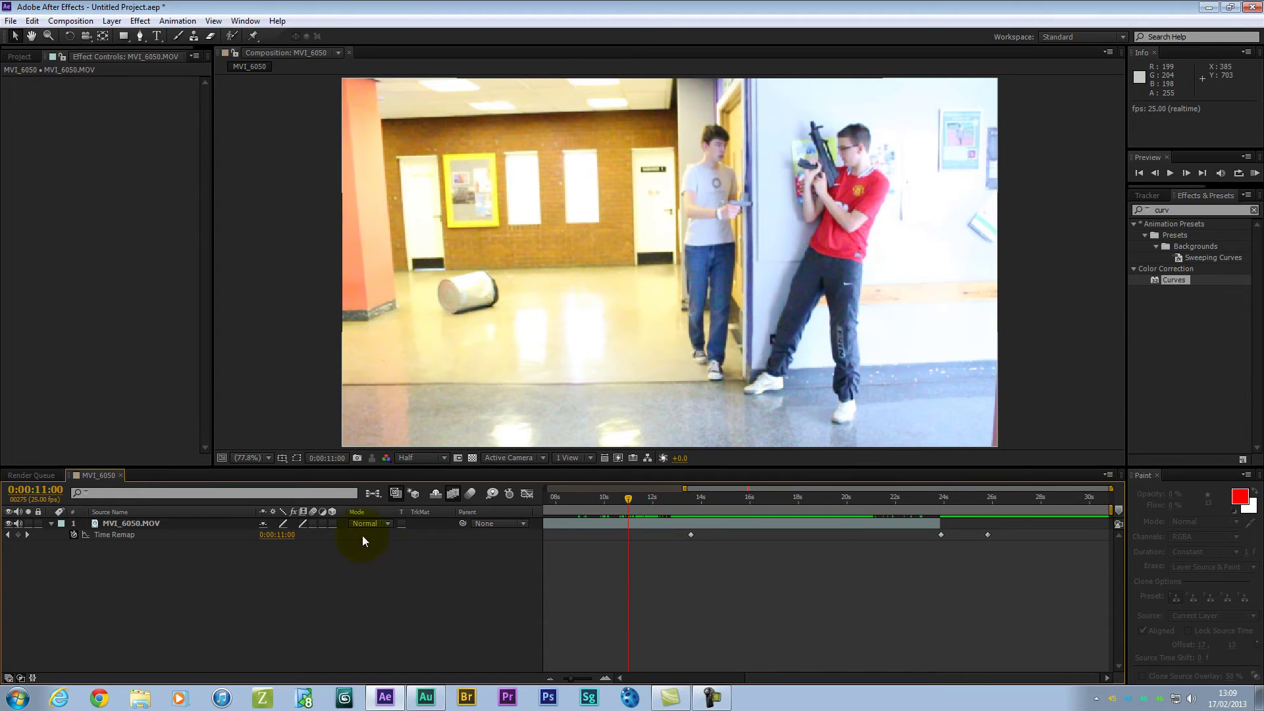
Step: Cycle the MVI_6050.MOV layer's frame blending modes to compare the normal-speed frames around 0:00:11:09 and 0:00:13:07
{"action": "left_click", "coordinate": [301, 522]}
{"action": "mouse_move", "coordinate": [624, 502]}
{"action": "left_mouse_down"}
{"action": "mouse_move", "coordinate": [635, 502]}
{"action": "mouse_move", "coordinate": [606, 501]}
{"action": "left_mouse_up"}
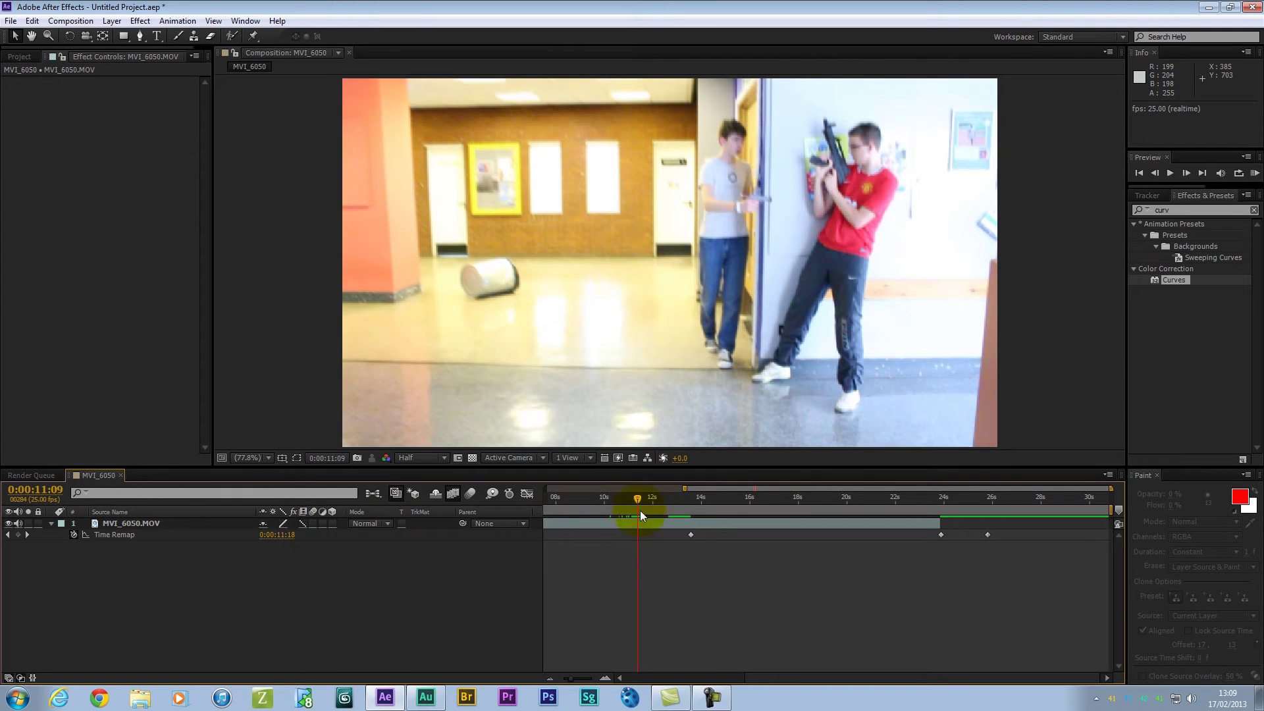
{"action": "left_click", "coordinate": [303, 524]}
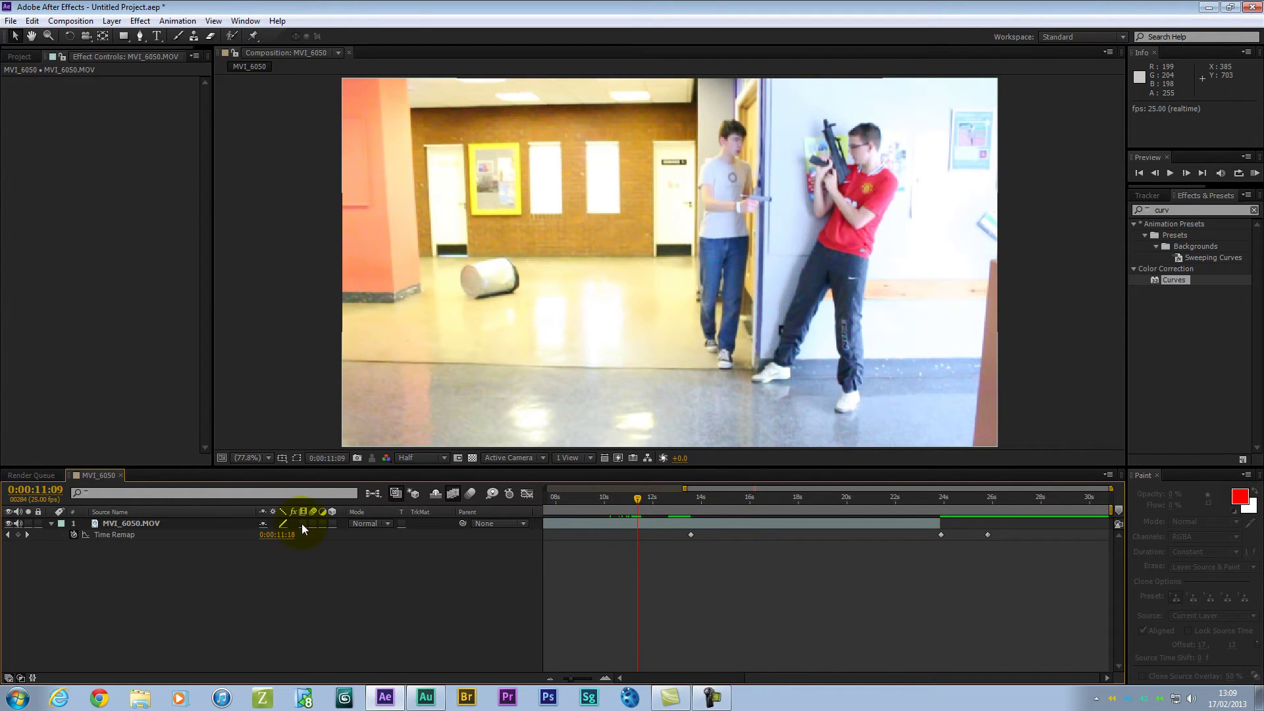
{"action": "left_click", "coordinate": [302, 523]}
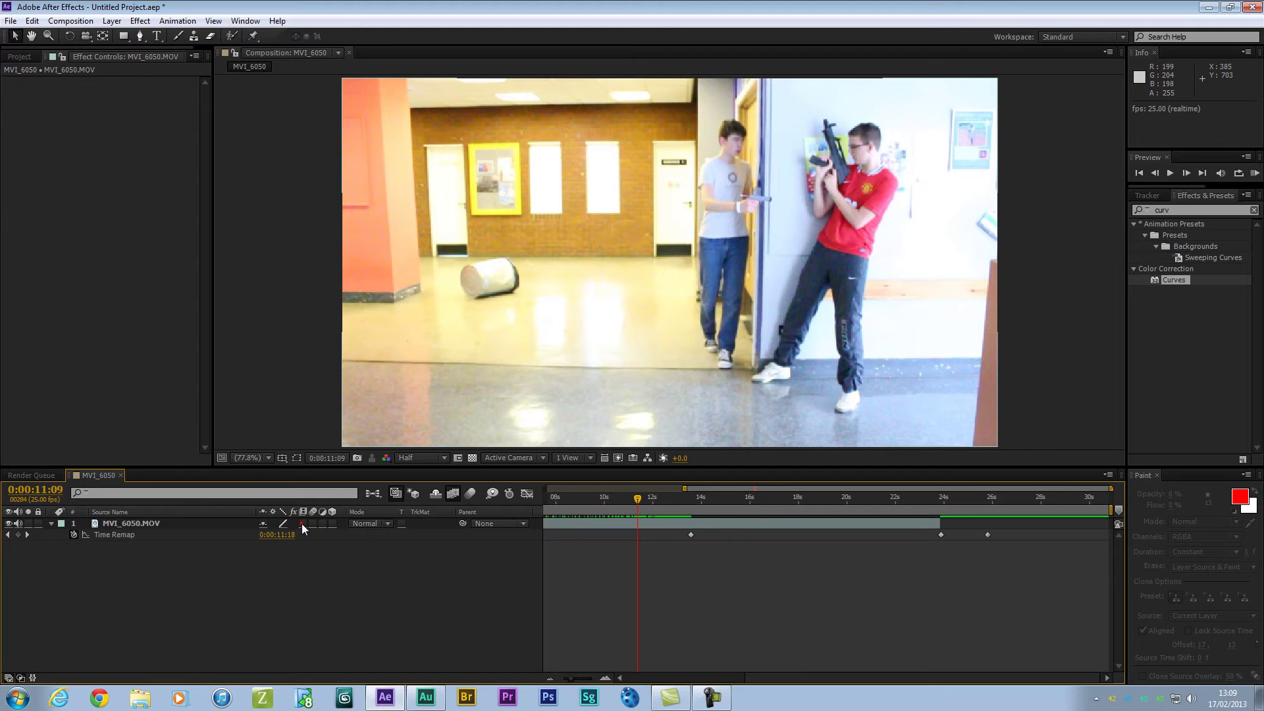
{"action": "left_click", "coordinate": [599, 501]}
{"action": "left_click_drag", "start_coordinate": [597, 502], "coordinate": [683, 504]}
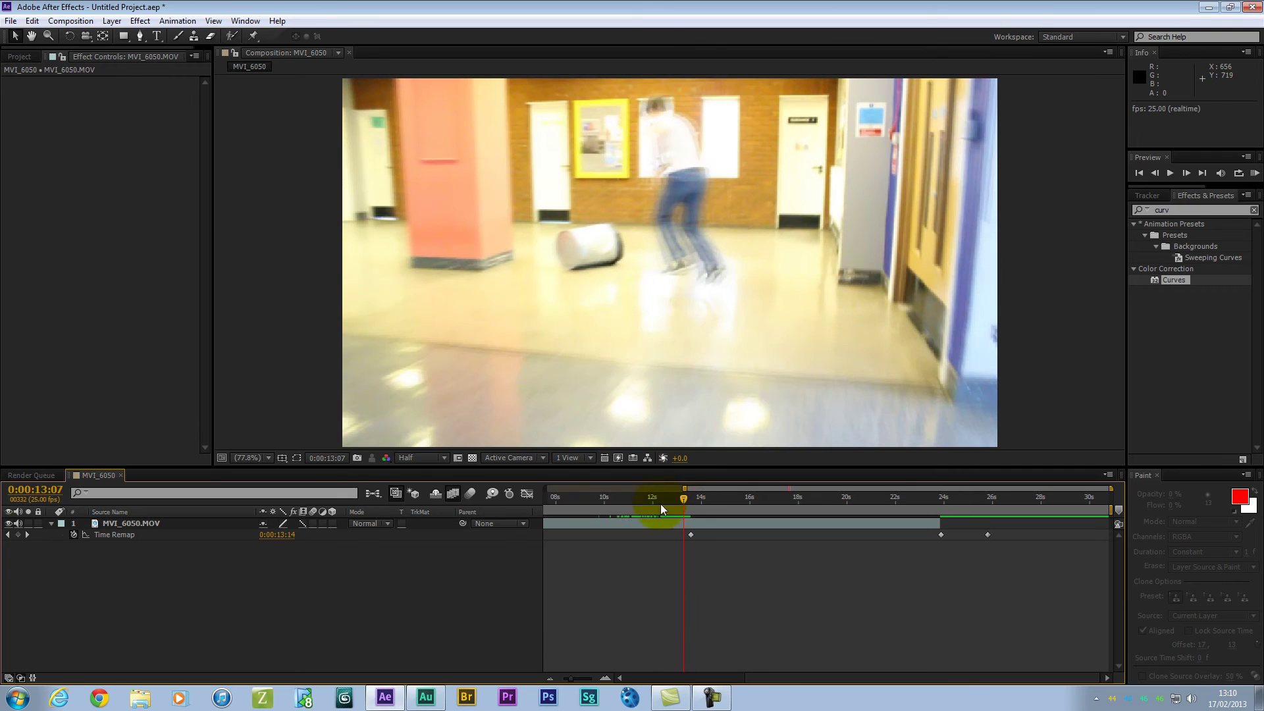
{"action": "left_click", "coordinate": [304, 525]}
Step: Split the MVI_6050.MOV layer at the slow-motion keyframes, at 0:00:13:14 and 0:00:23:22
{"action": "left_click_drag", "start_coordinate": [681, 504], "coordinate": [690, 516]}
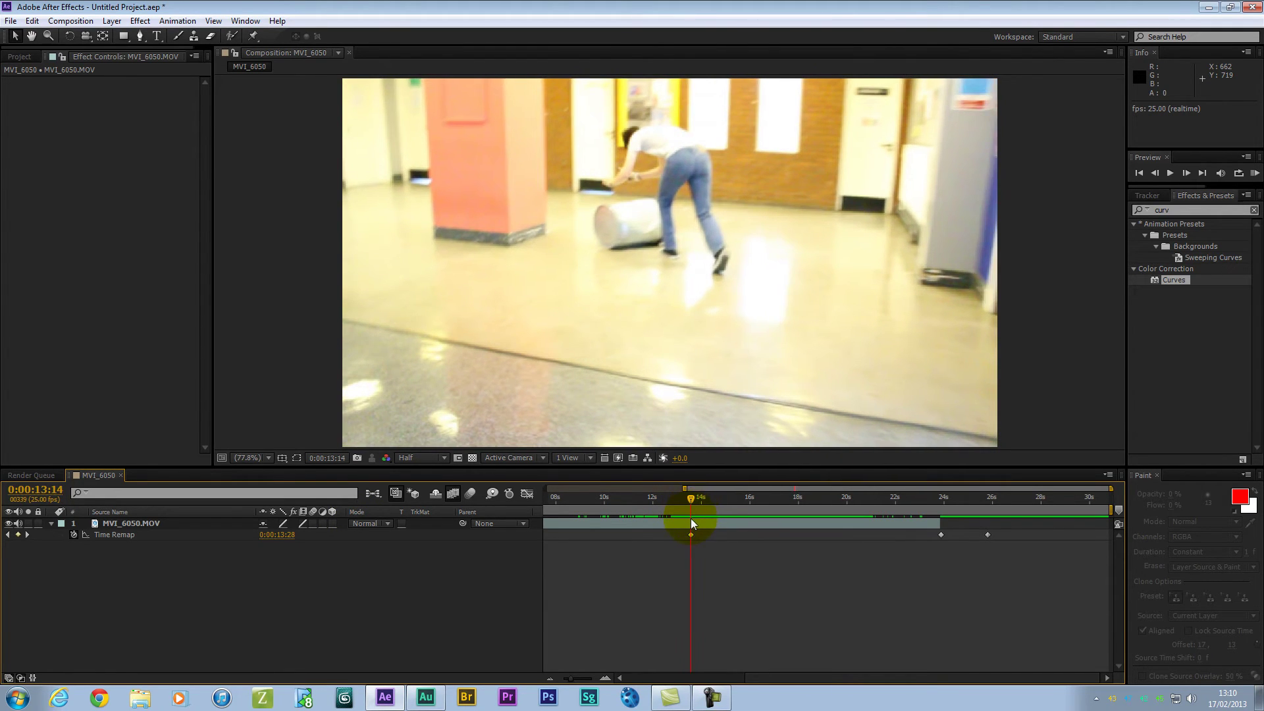
{"action": "left_click", "coordinate": [695, 533]}
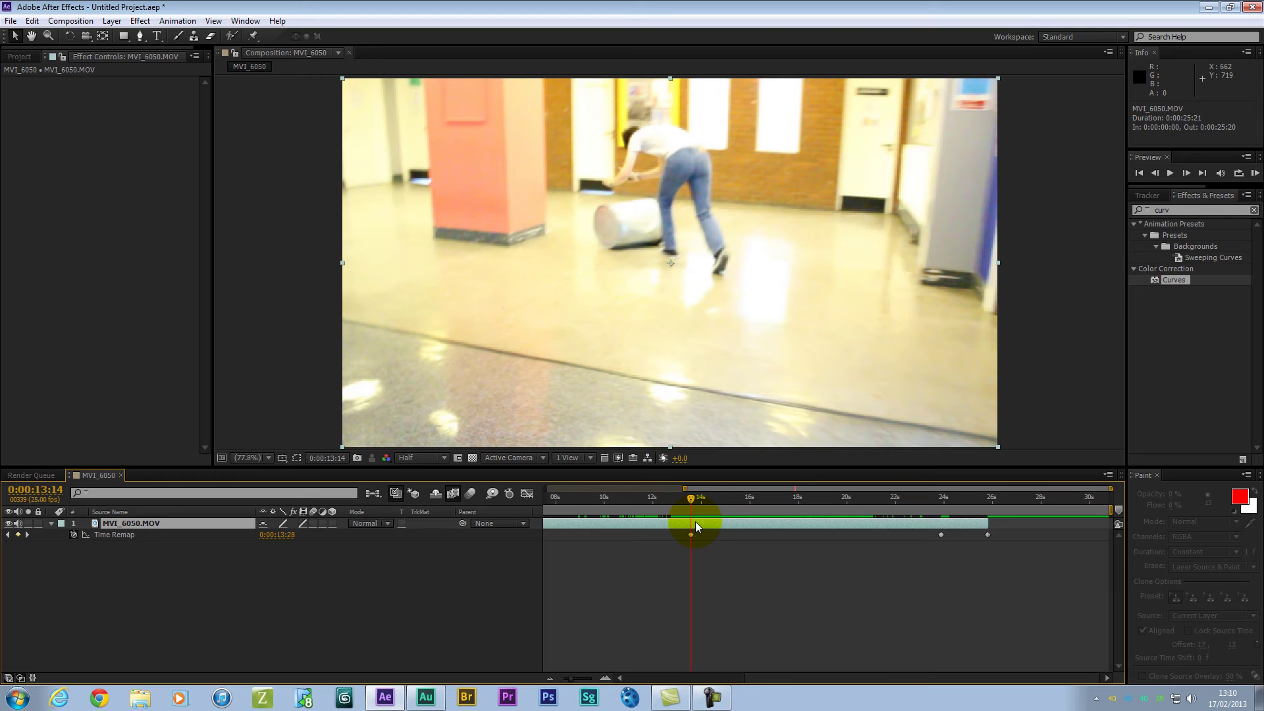
{"action": "key", "text": "ctrl+shift+d"}
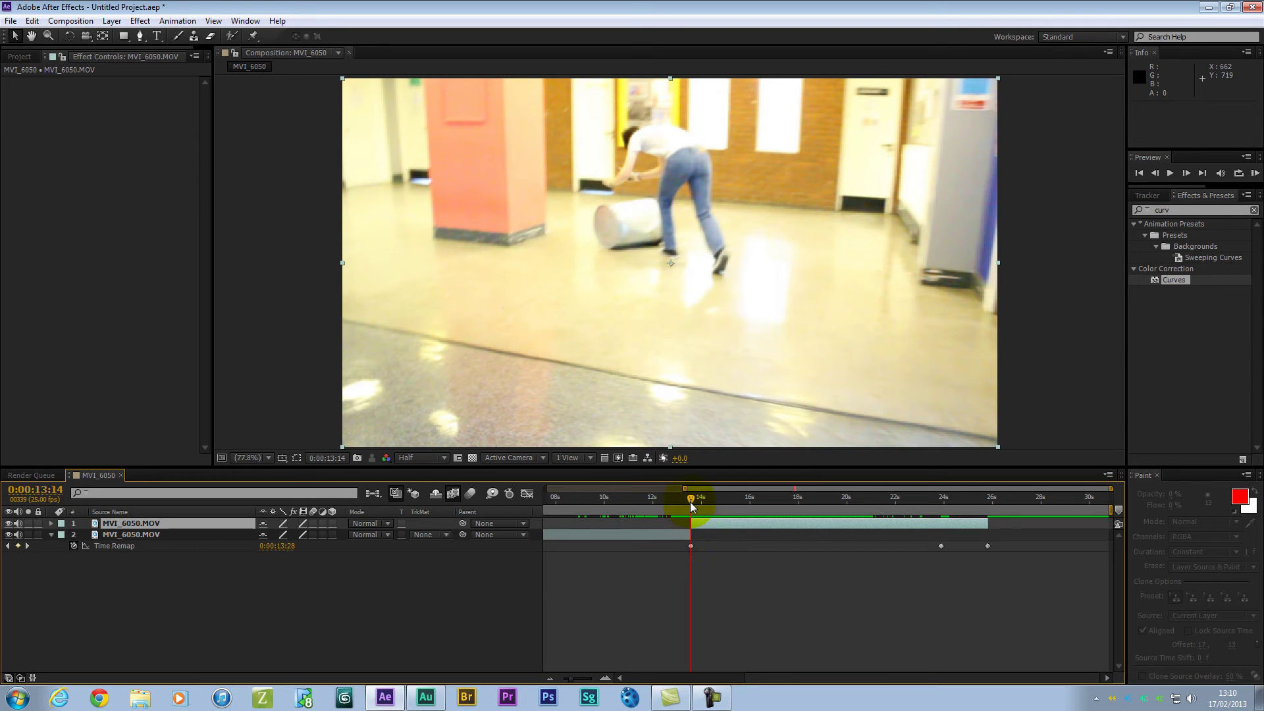
{"action": "left_click_drag", "start_coordinate": [691, 507], "coordinate": [939, 548]}
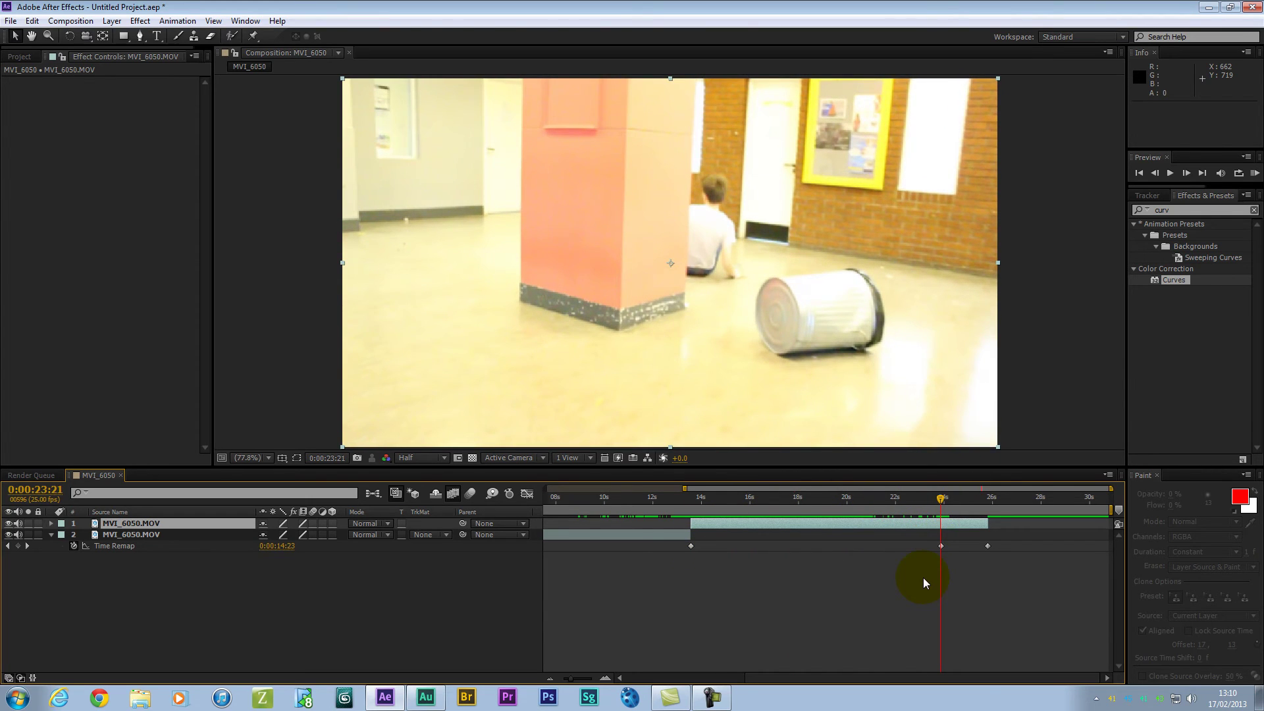
{"action": "key", "text": "Page_Down"}
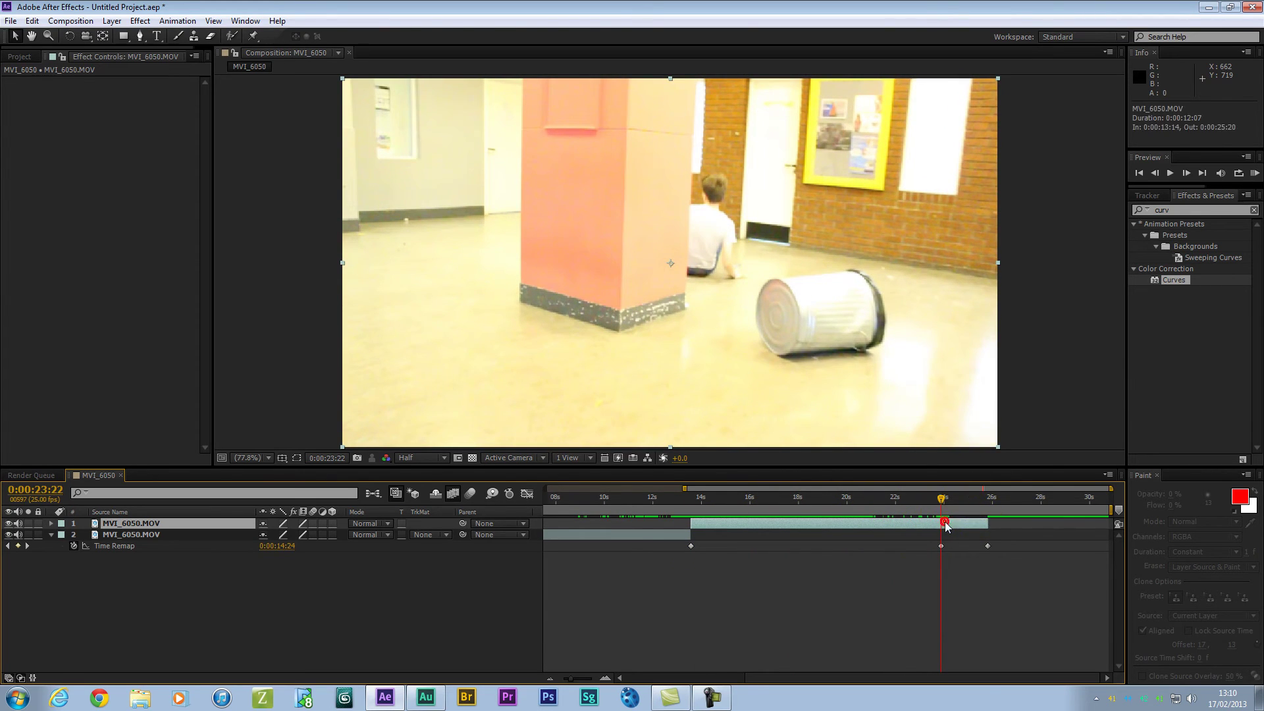
{"action": "key", "text": "ctrl+shift+d"}
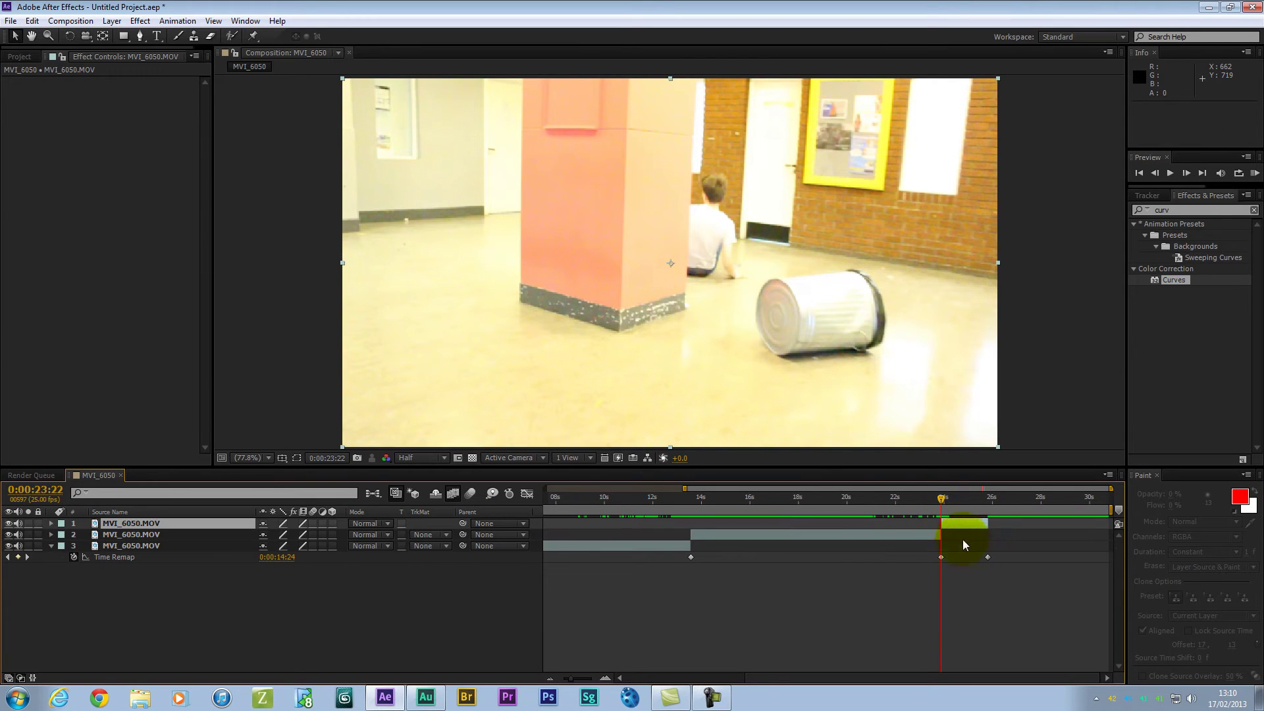
Step: Turn off frame blending on the first and last MVI_6050.MOV segments, keeping Pixel Motion only on the slowed middle segment
{"action": "left_click_drag", "start_coordinate": [962, 544], "coordinate": [772, 536]}
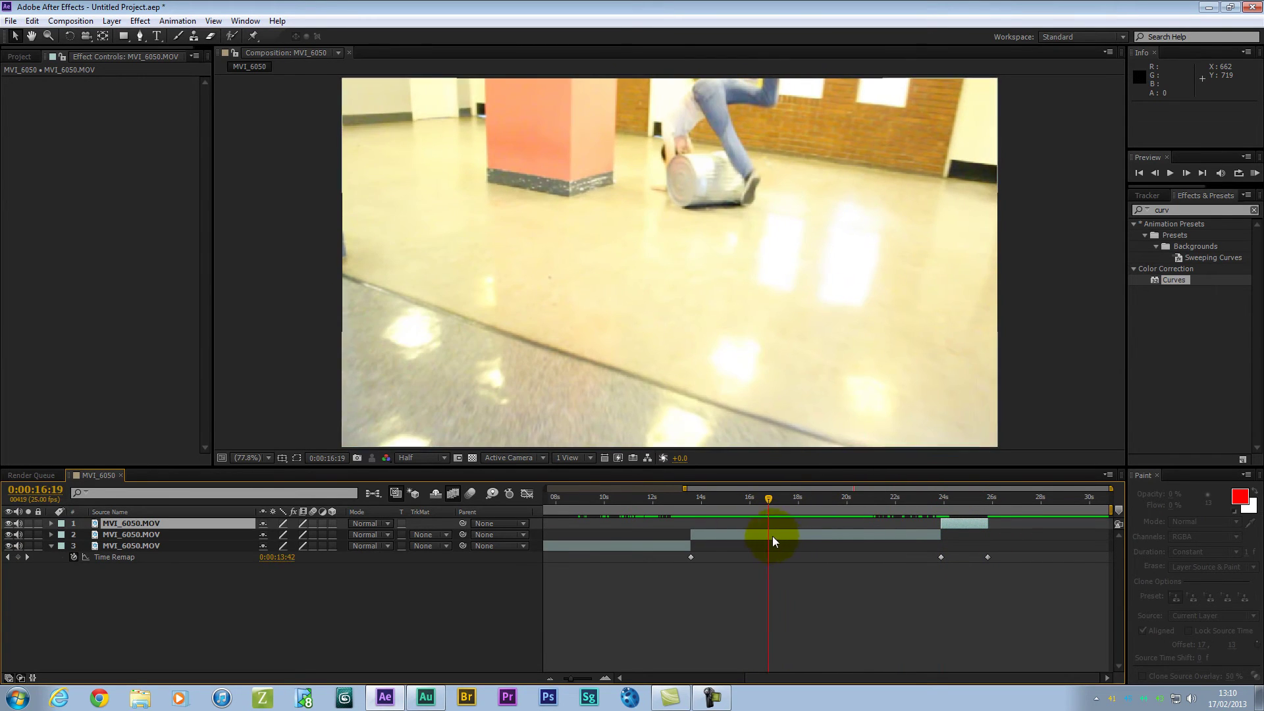
{"action": "left_click", "coordinate": [772, 536]}
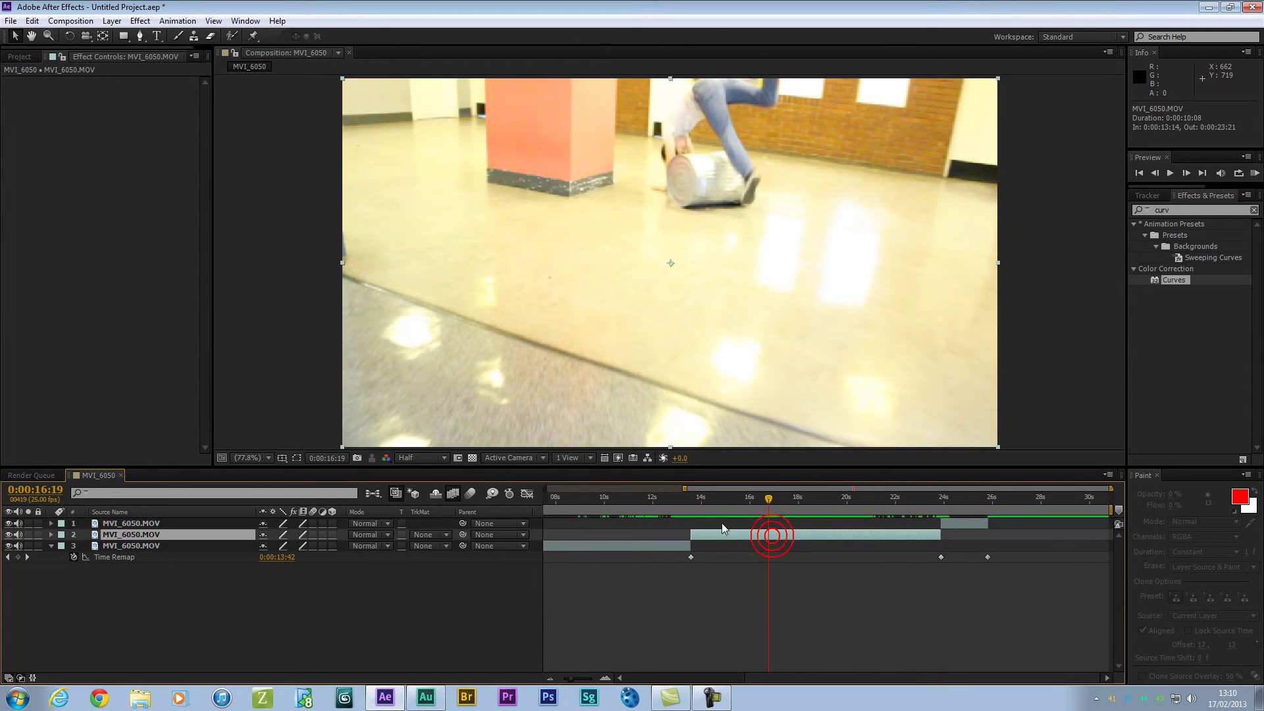
{"action": "left_click", "coordinate": [302, 546]}
{"action": "left_click", "coordinate": [306, 521]}
{"action": "left_click_drag", "start_coordinate": [749, 507], "coordinate": [656, 512]}
{"action": "left_click", "coordinate": [289, 547]}
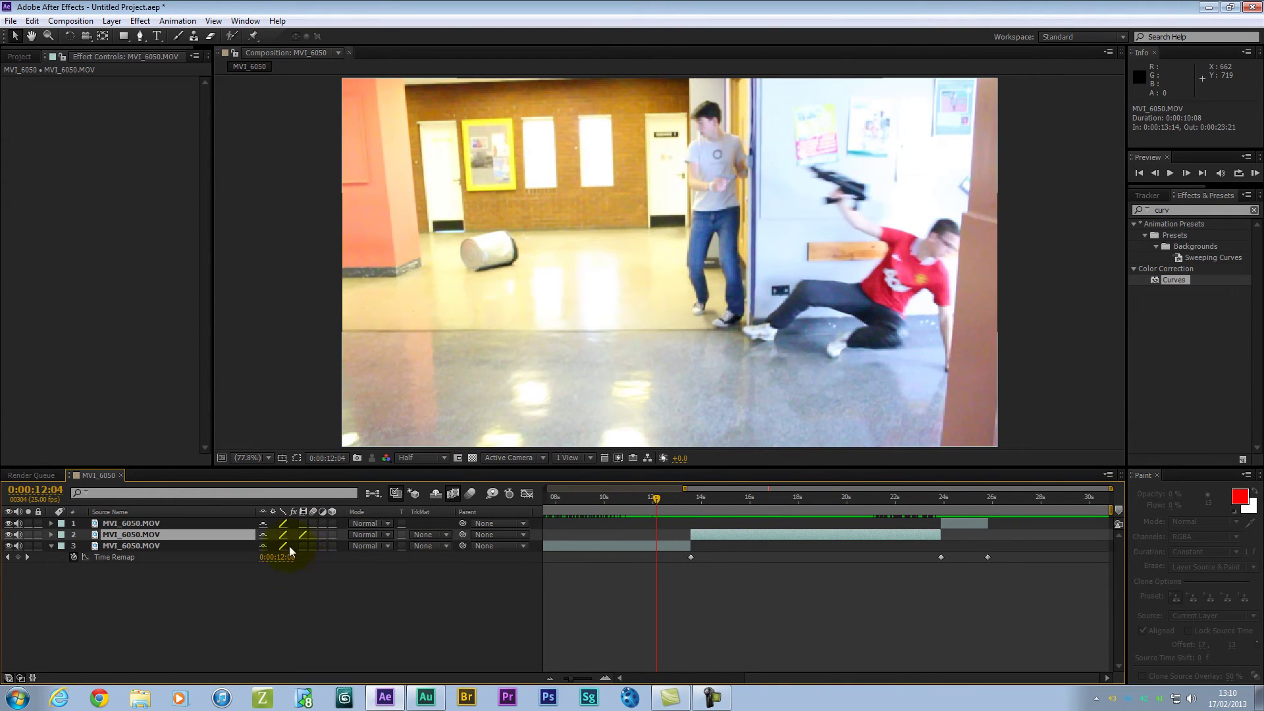
{"action": "left_click", "coordinate": [304, 546]}
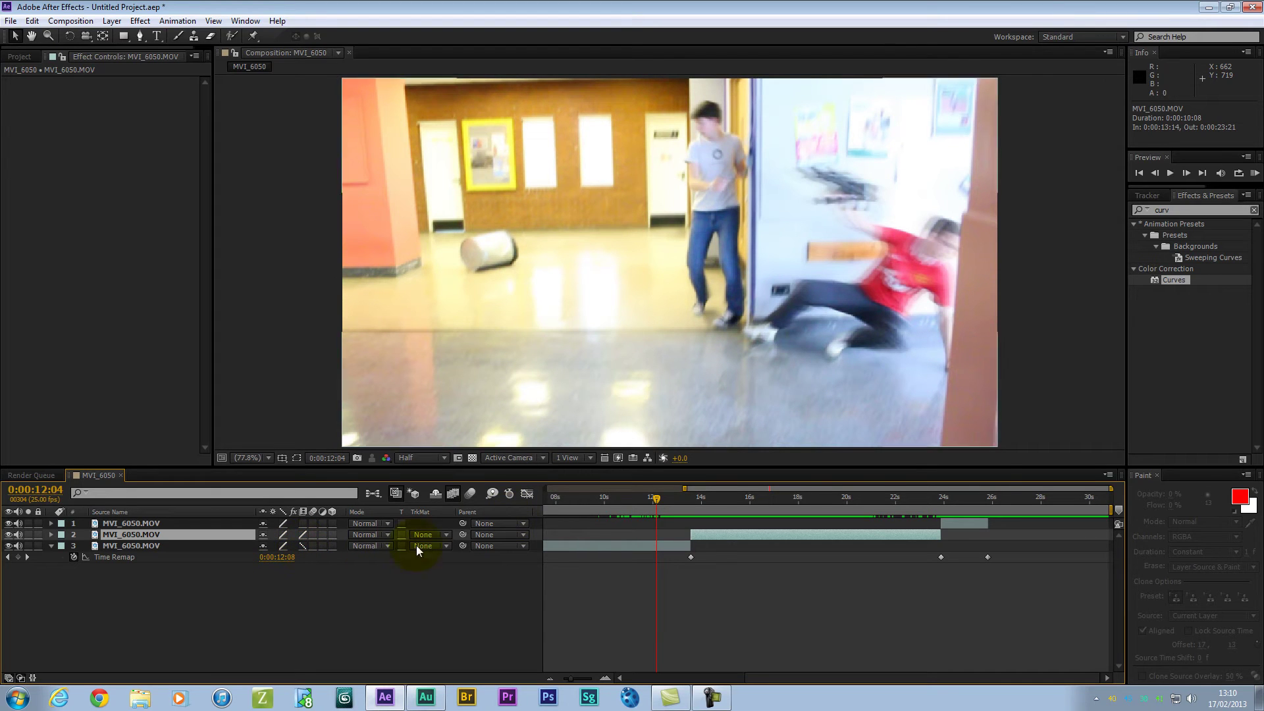
{"action": "left_click", "coordinate": [613, 546]}
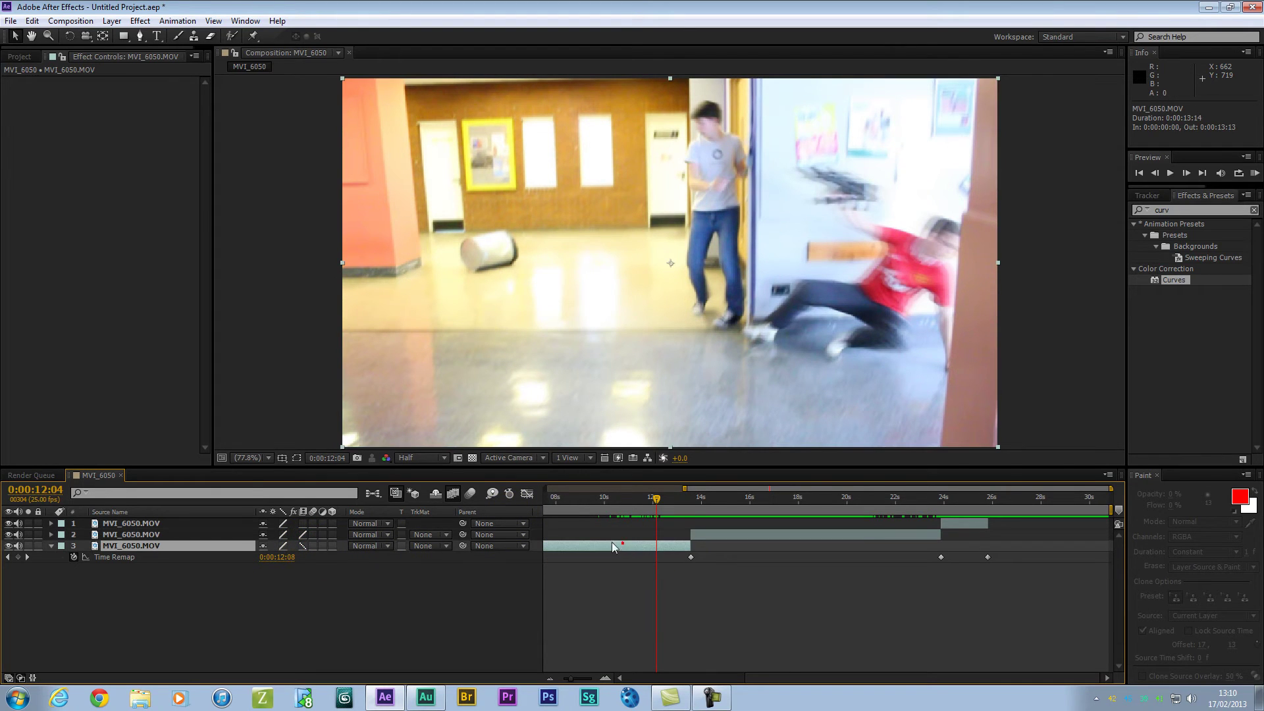
{"action": "left_click", "coordinate": [302, 546]}
{"action": "left_click", "coordinate": [297, 545]}
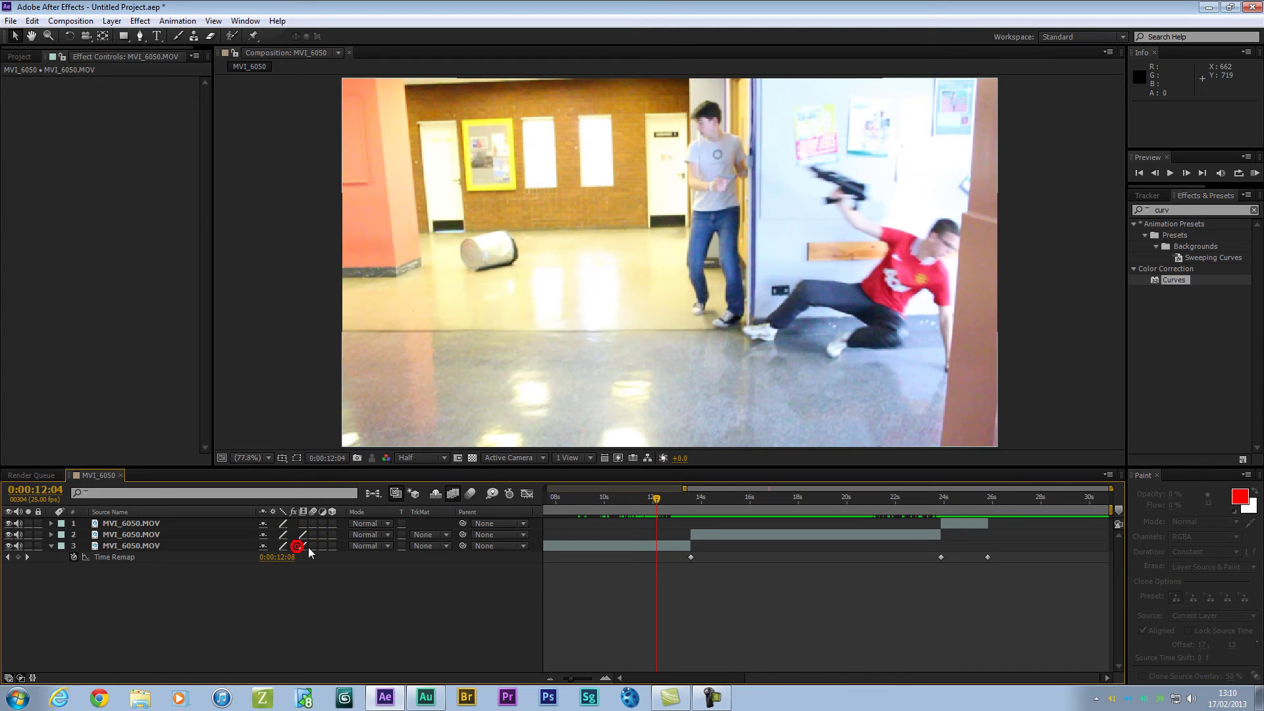
Step: Switch the middle segment's frame blending to Frame Mix and preview from 0:00:12:08 into the slowed section
{"action": "left_click_drag", "start_coordinate": [685, 489], "coordinate": [830, 508]}
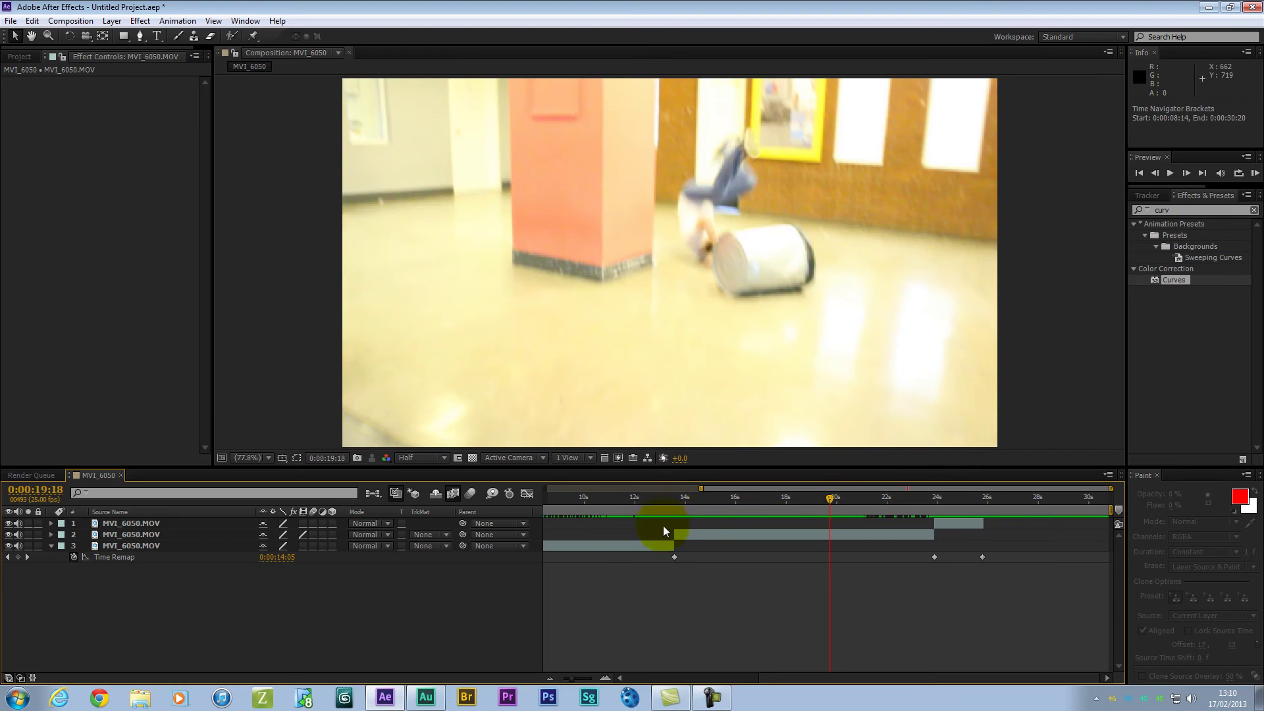
{"action": "left_click_drag", "start_coordinate": [668, 505], "coordinate": [748, 504]}
{"action": "left_click", "coordinate": [303, 537]}
{"action": "left_click_drag", "start_coordinate": [702, 496], "coordinate": [643, 499]}
{"action": "key", "text": "space"}
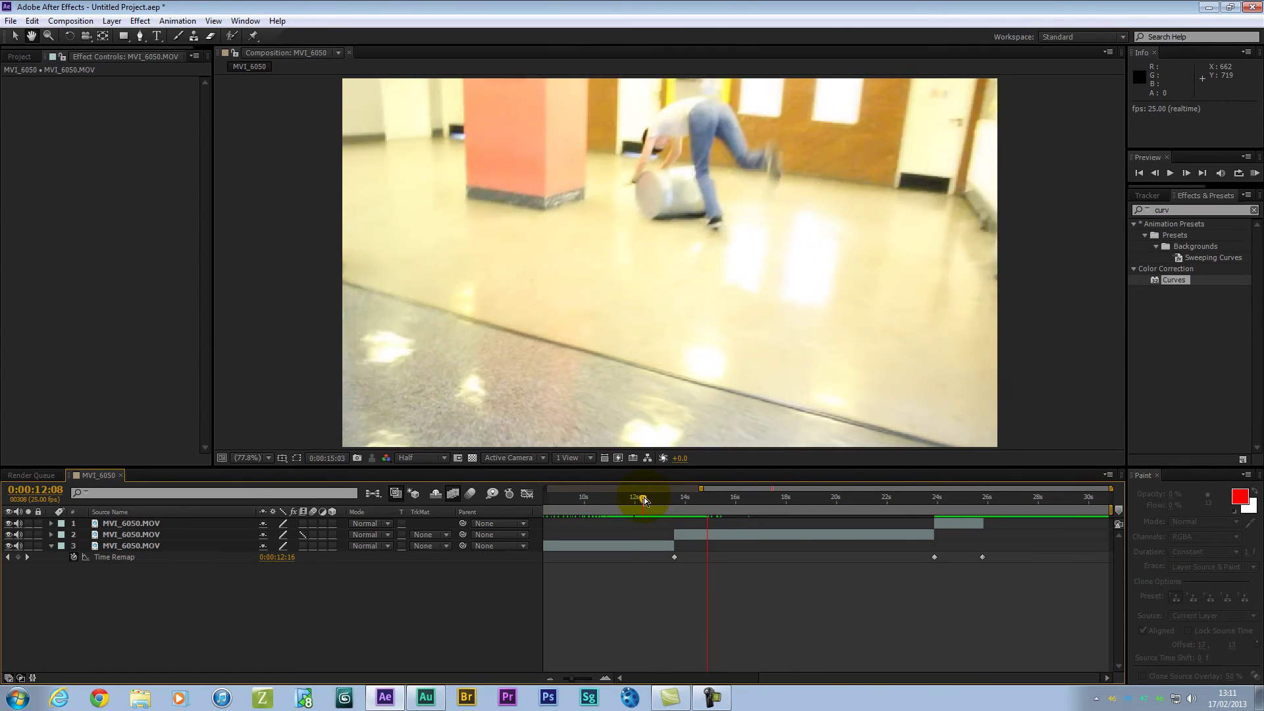
Step: Set the middle segment's frame blending to Pixel Motion and preview from 0:00:11:19
{"action": "left_click", "coordinate": [303, 534]}
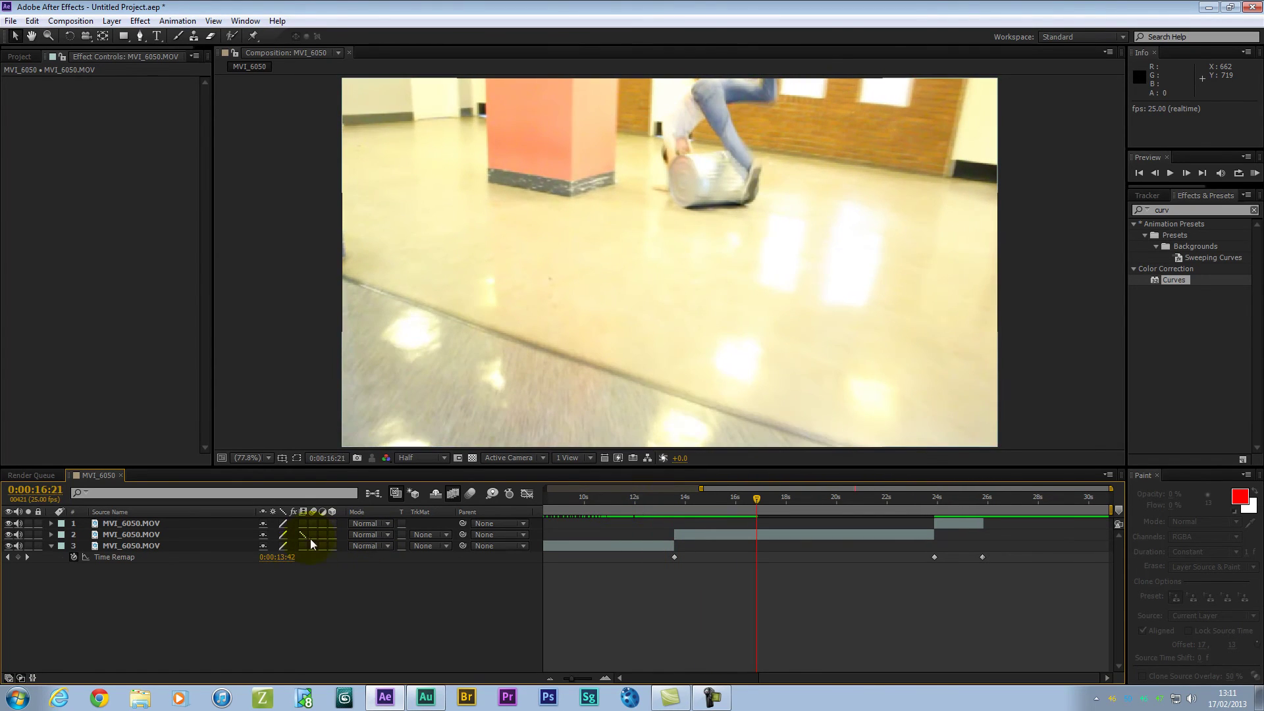
{"action": "left_click", "coordinate": [692, 502]}
{"action": "left_click", "coordinate": [629, 504]}
{"action": "key", "text": "space"}
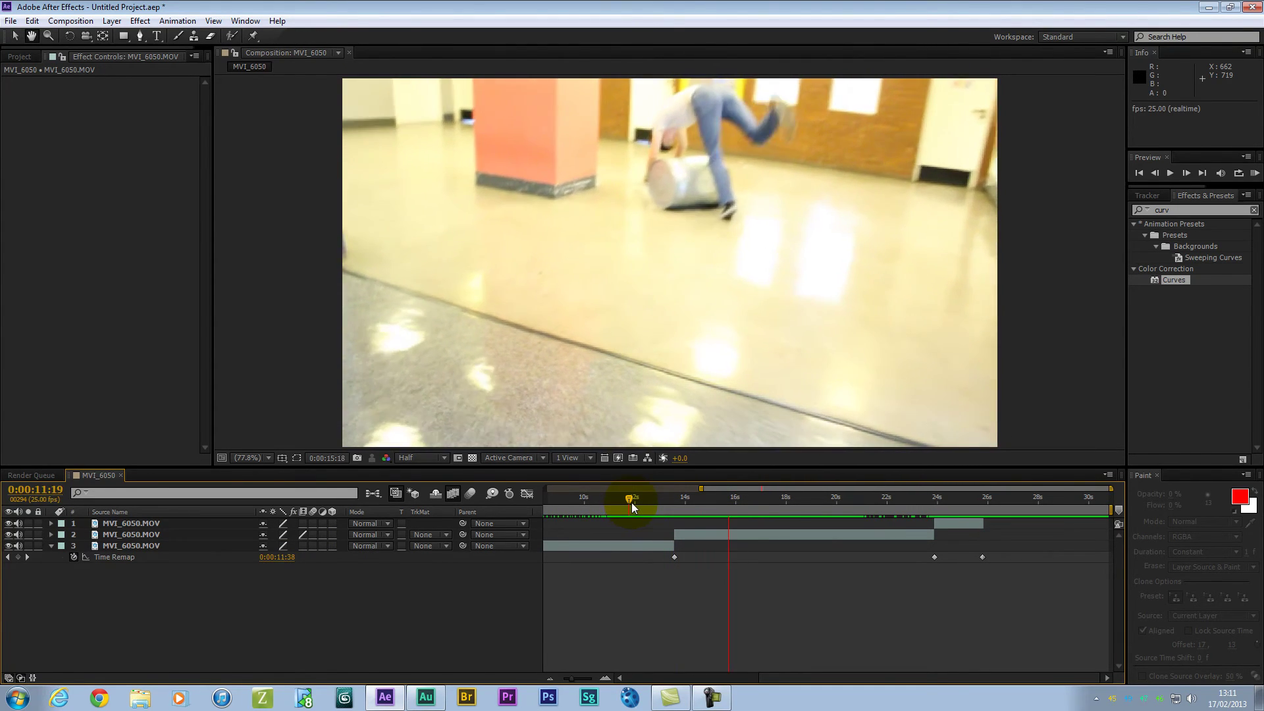
Step: Set the composition preview resolution to Full and preview the slowed section from 0:00:12:11
{"action": "left_click", "coordinate": [405, 459]}
{"action": "left_click", "coordinate": [424, 493]}
{"action": "left_click", "coordinate": [701, 498]}
{"action": "left_click", "coordinate": [666, 498]}
{"action": "left_click_drag", "start_coordinate": [666, 498], "coordinate": [646, 498]}
{"action": "key", "text": "space"}
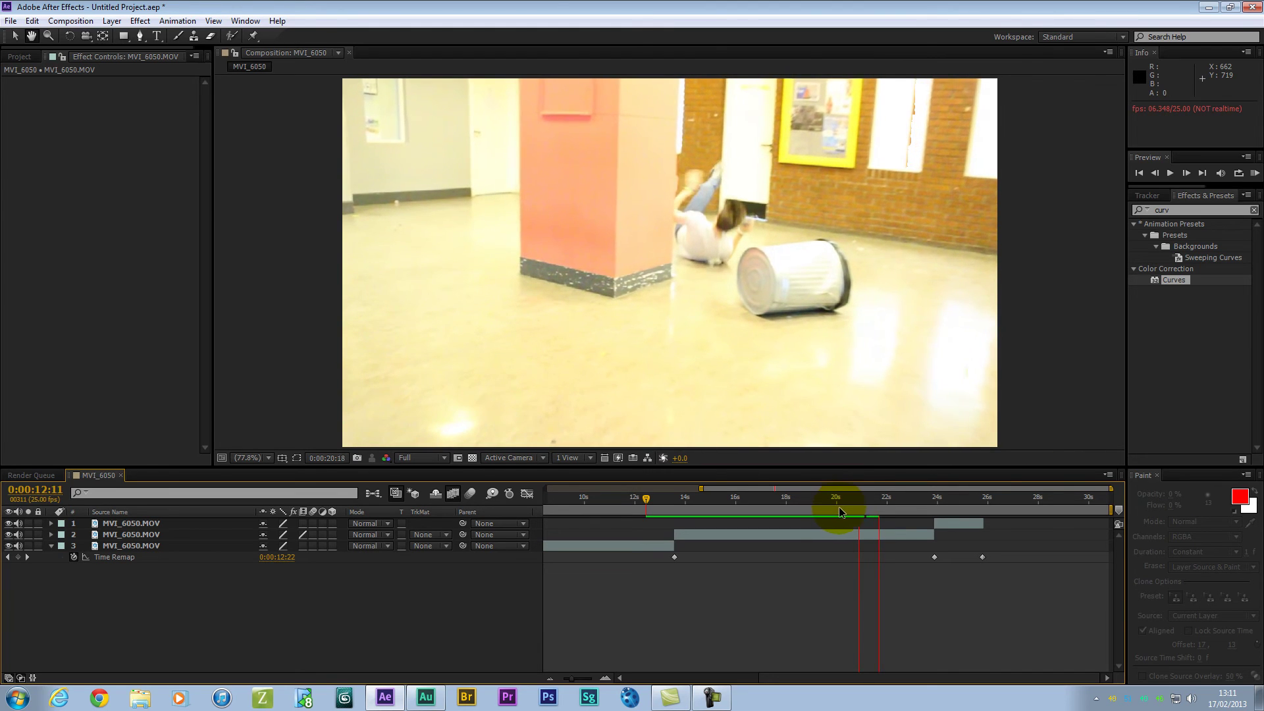
{"action": "left_click_drag", "start_coordinate": [839, 507], "coordinate": [653, 512]}
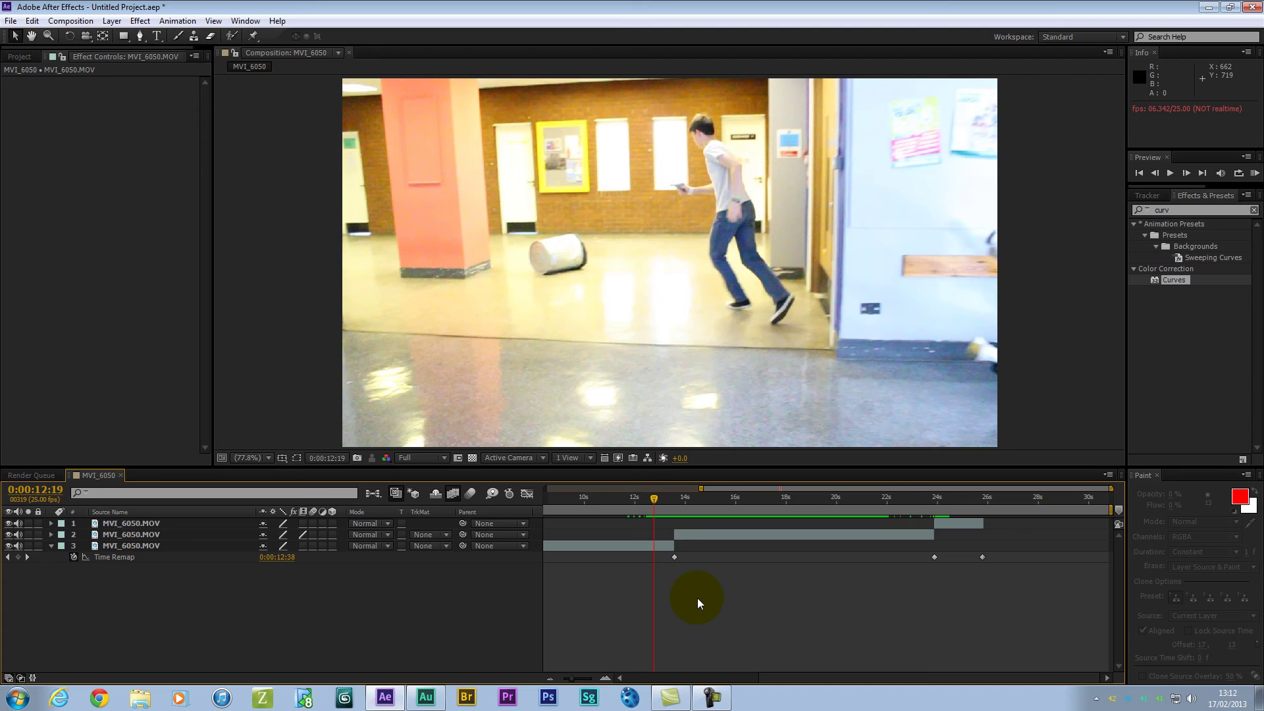
Step: Undo the segments' frame blending changes and both layer splits to restore a single MVI_6050.MOV layer
{"action": "left_click_drag", "start_coordinate": [655, 500], "coordinate": [674, 552]}
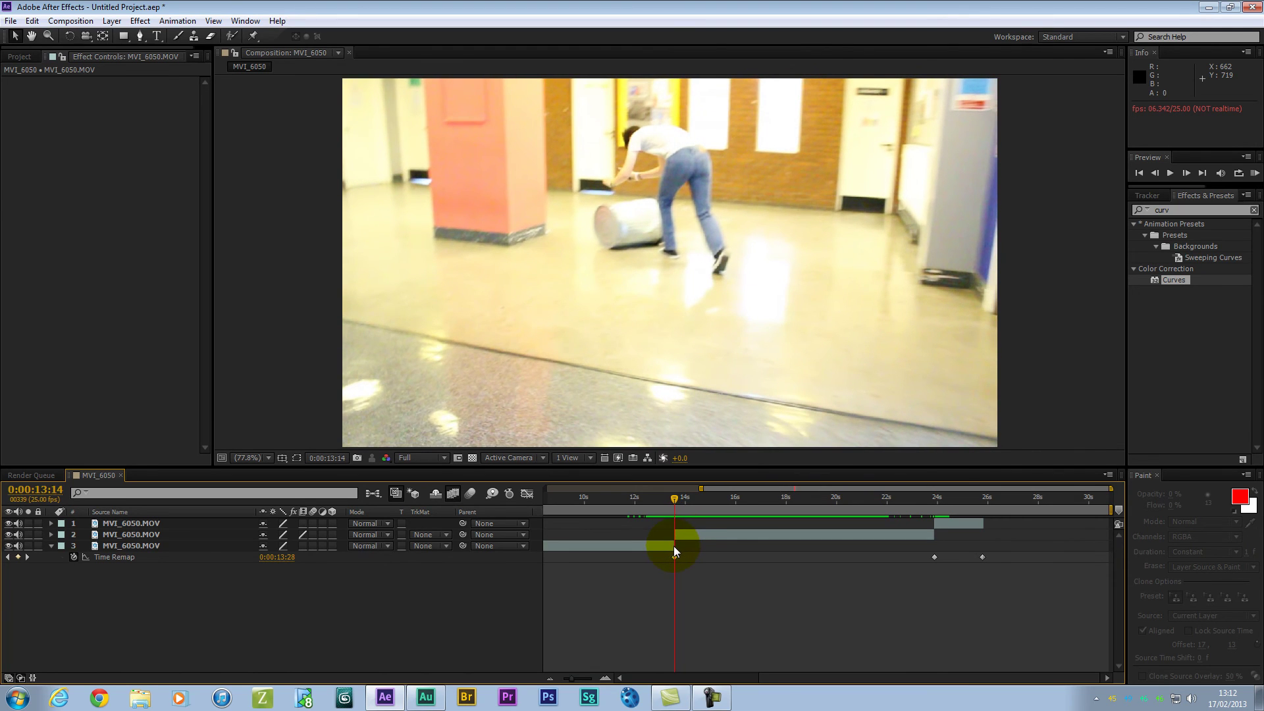
{"action": "key", "text": "alt+shift+t"}
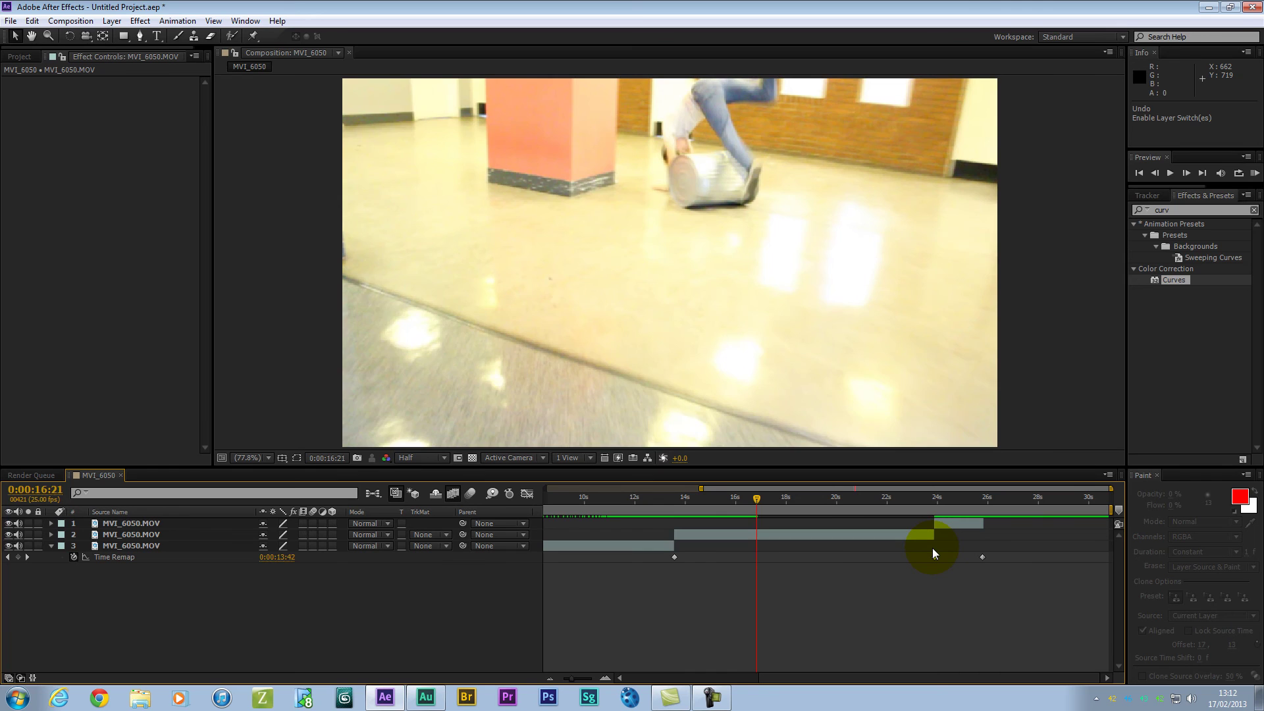
{"action": "key", "text": "ctrl+z"}
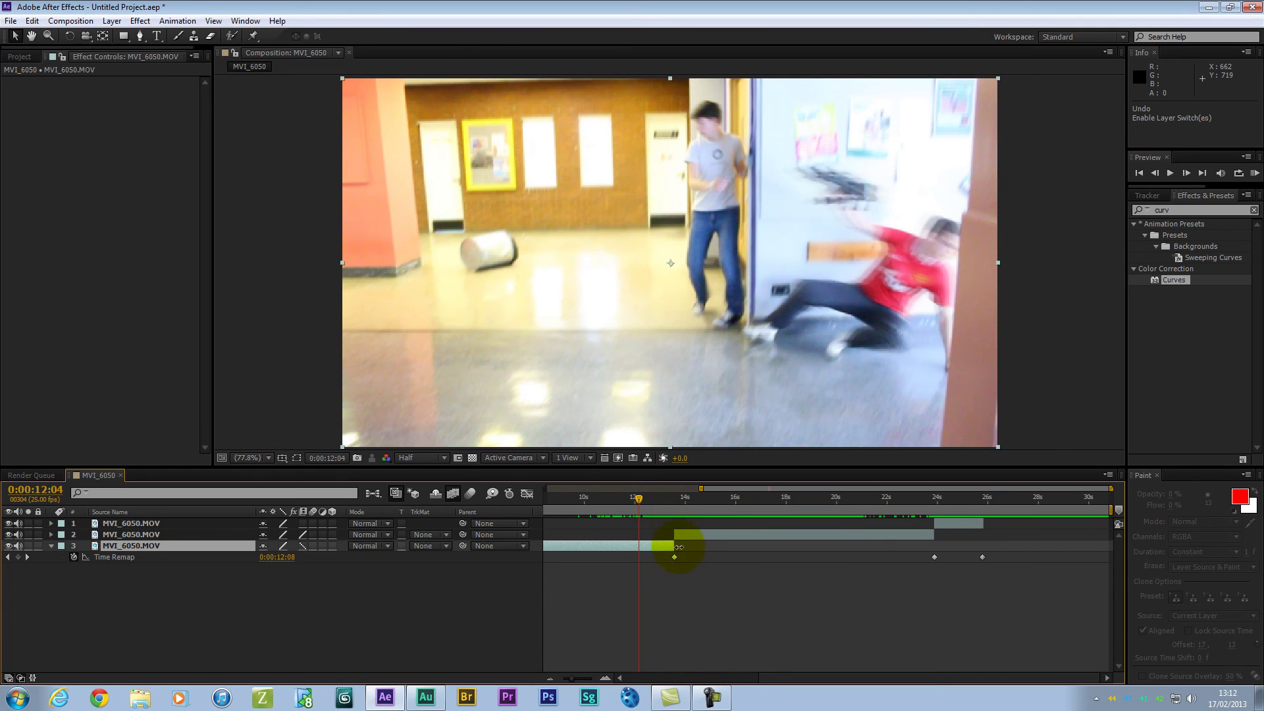
{"action": "left_click", "coordinate": [895, 532]}
{"action": "key", "text": "ctrl+z"}
{"action": "key", "text": "ctrl+z"}
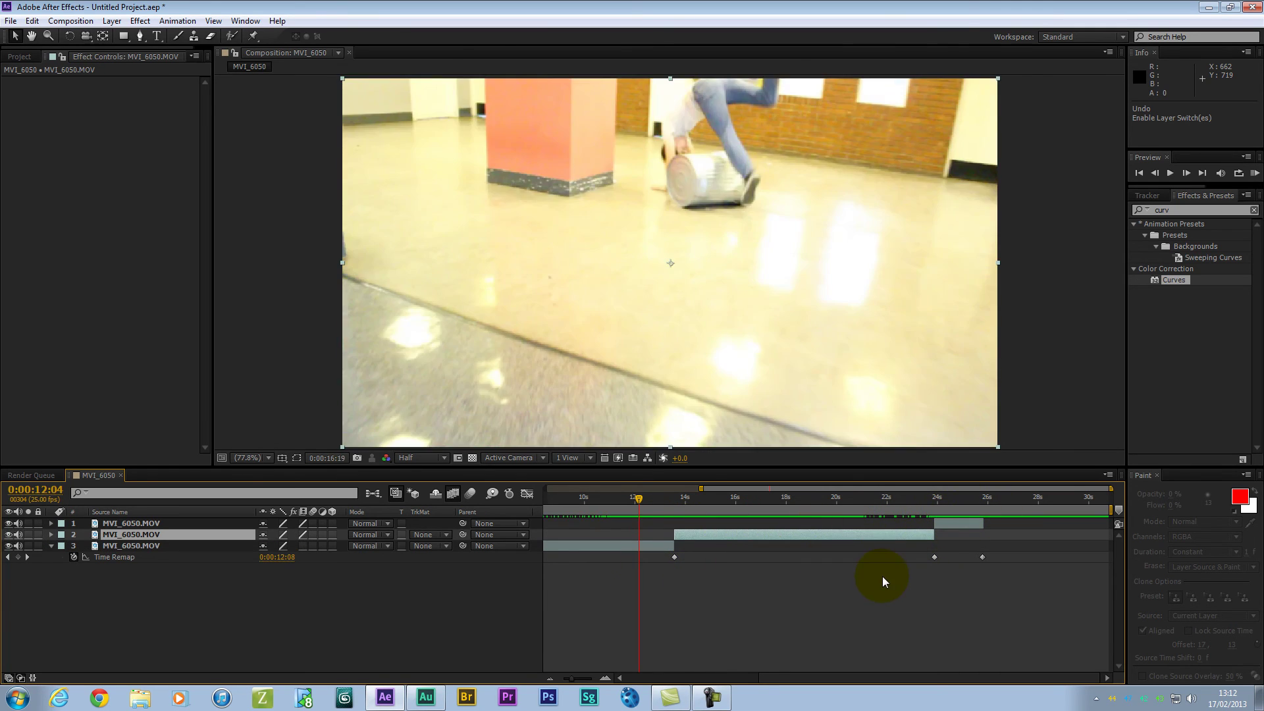
Step: Apply Easy Ease In to the Time Remap keyframe at 0:00:13:14, where the slow motion starts
{"action": "left_click_drag", "start_coordinate": [673, 502], "coordinate": [671, 523]}
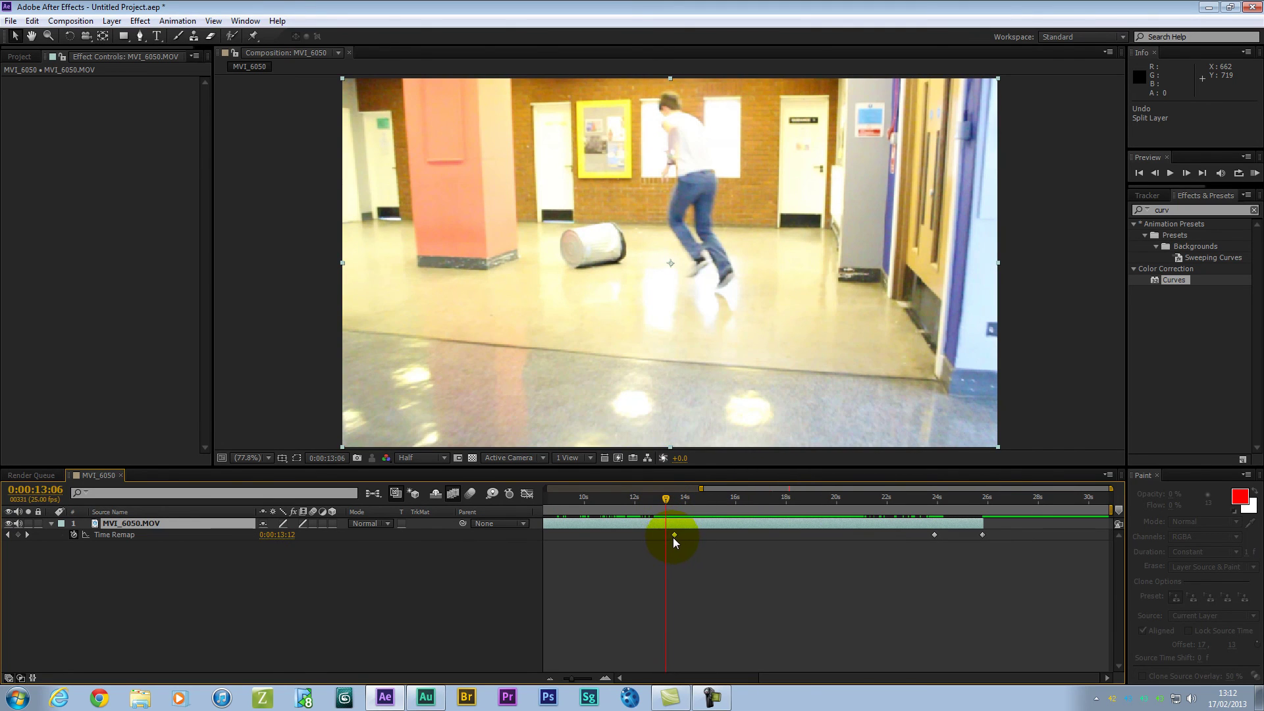
{"action": "right_click", "coordinate": [673, 536]}
{"action": "mouse_move", "coordinate": [723, 531]}
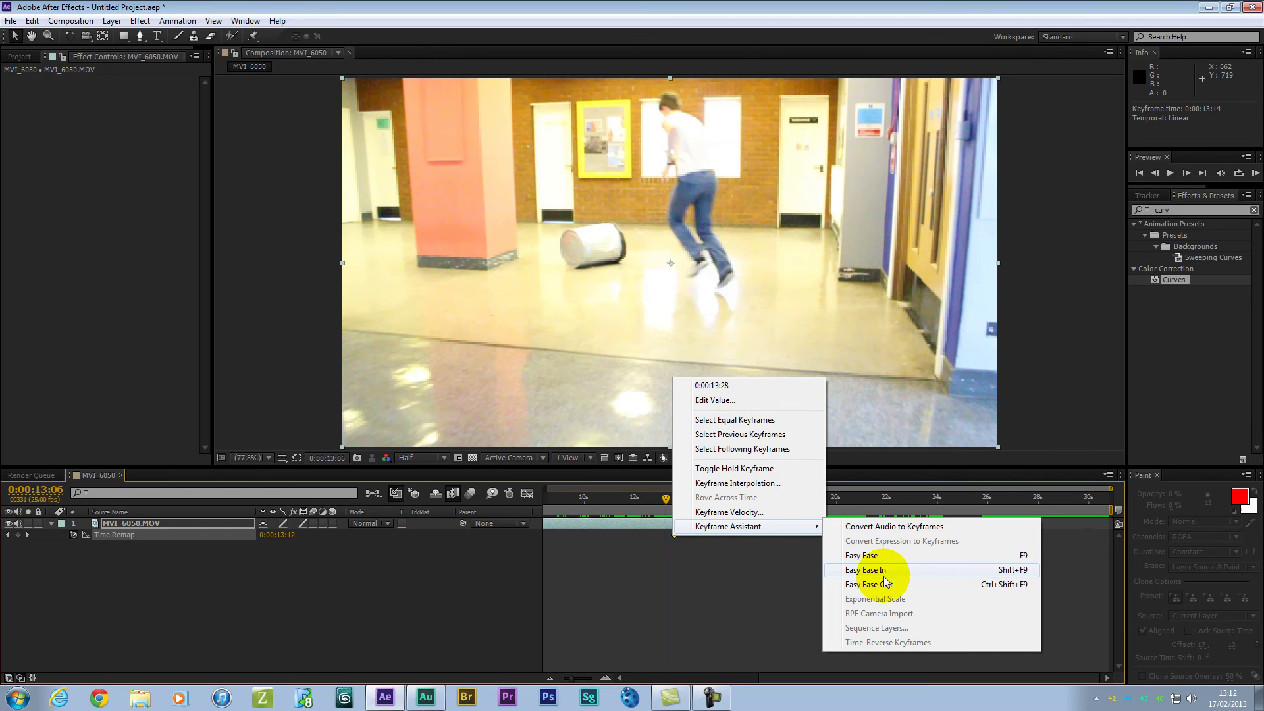
{"action": "left_click", "coordinate": [879, 572]}
Step: Apply Easy Ease In to the Time Remap keyframe at 0:00:23:22 and preview the eased slow motion from 0:00:11:21
{"action": "left_click_drag", "start_coordinate": [666, 511], "coordinate": [926, 530]}
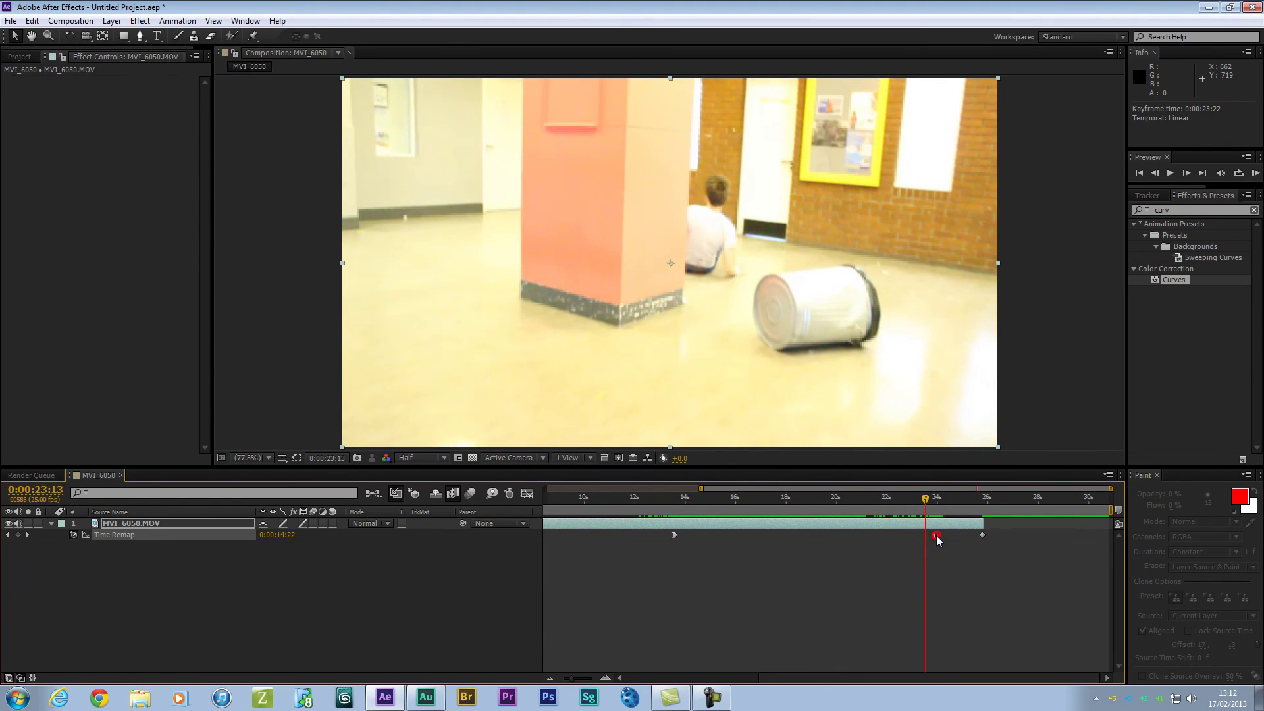
{"action": "right_click", "coordinate": [936, 535]}
{"action": "left_click", "coordinate": [997, 526]}
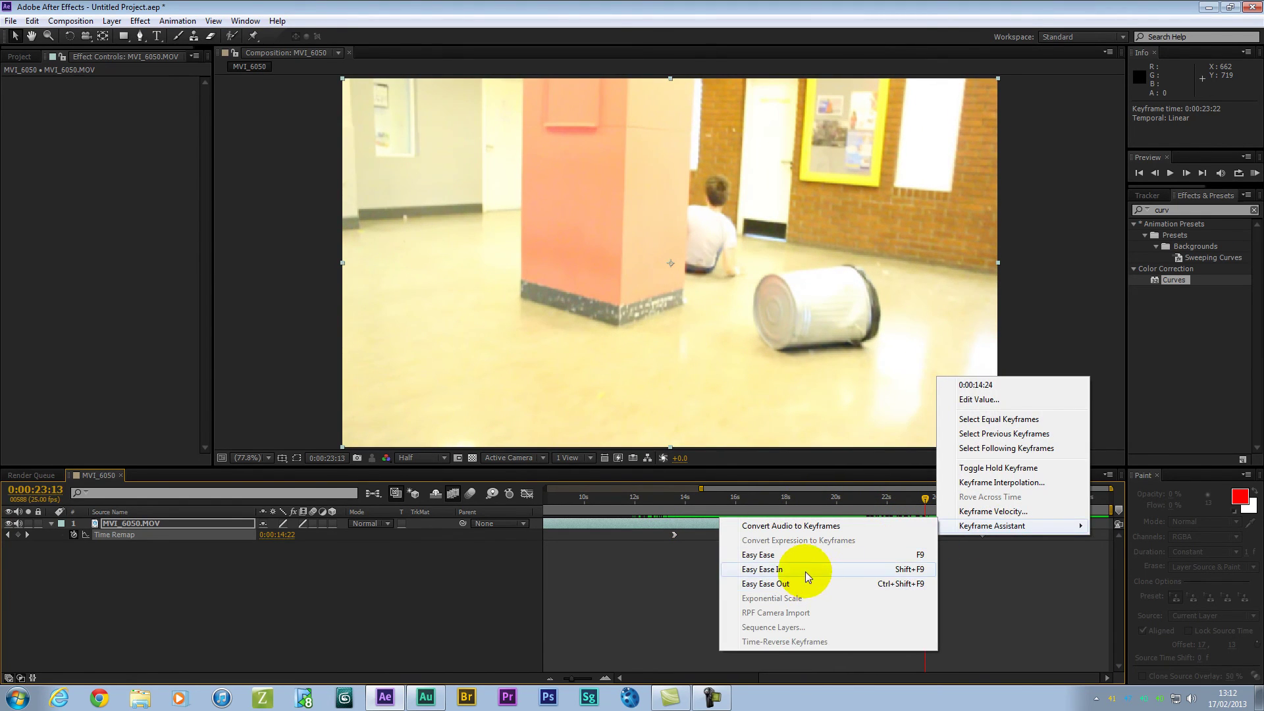
{"action": "left_click", "coordinate": [805, 571]}
{"action": "left_click_drag", "start_coordinate": [925, 499], "coordinate": [645, 509]}
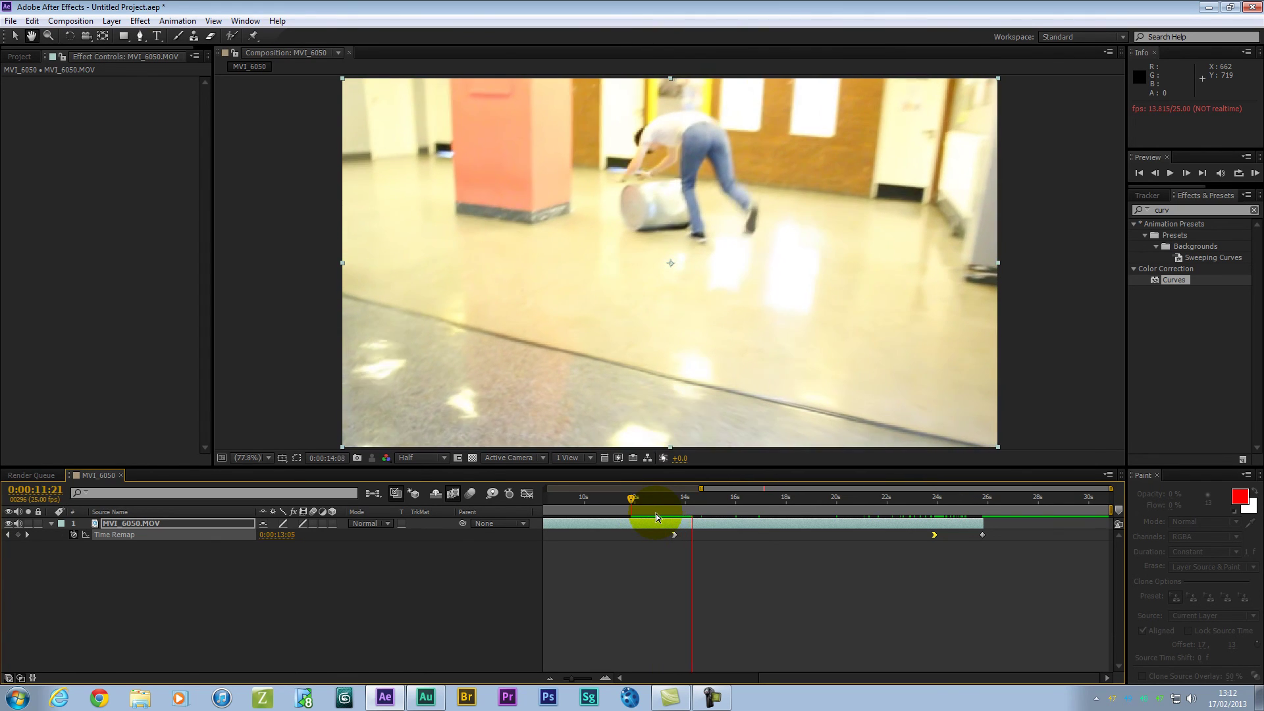
Step: Undo the easing on both Time Remap keyframes and set the current time to 0:00:13:14, at the slow motion's start
{"action": "key", "text": "ctrl+z"}
{"action": "left_click", "coordinate": [675, 511]}
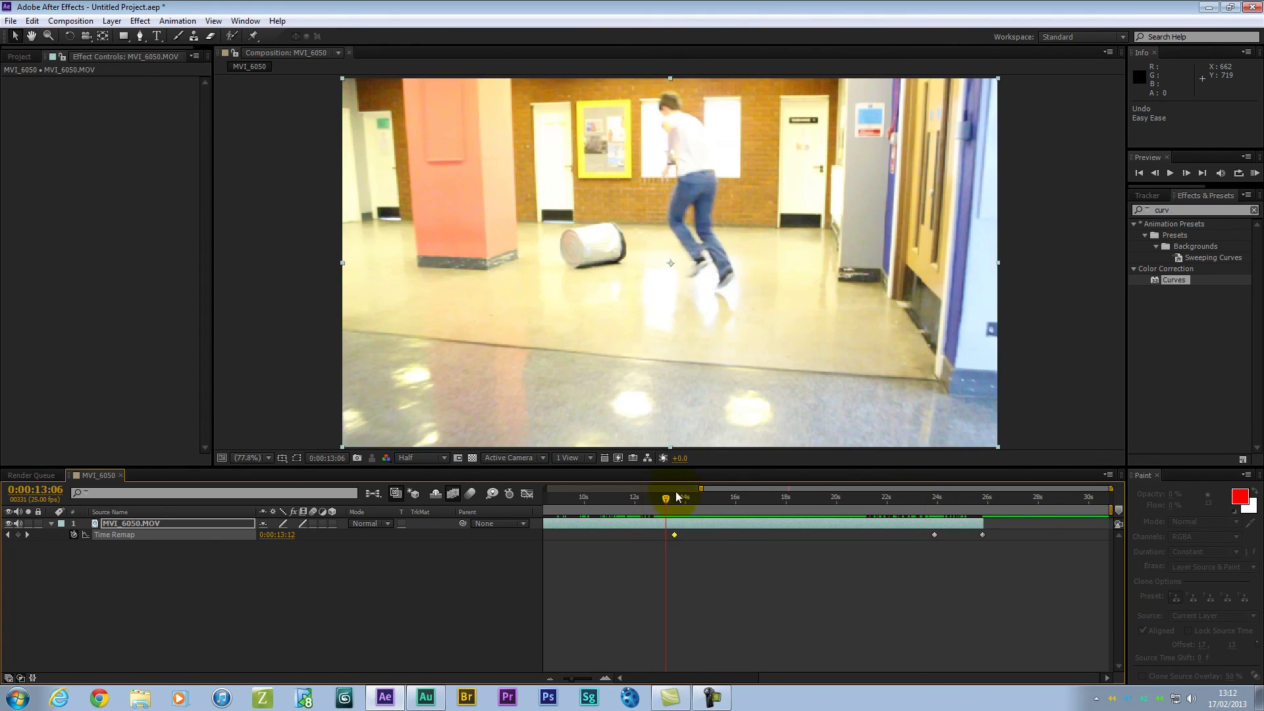
{"action": "left_click_drag", "start_coordinate": [678, 519], "coordinate": [674, 525]}
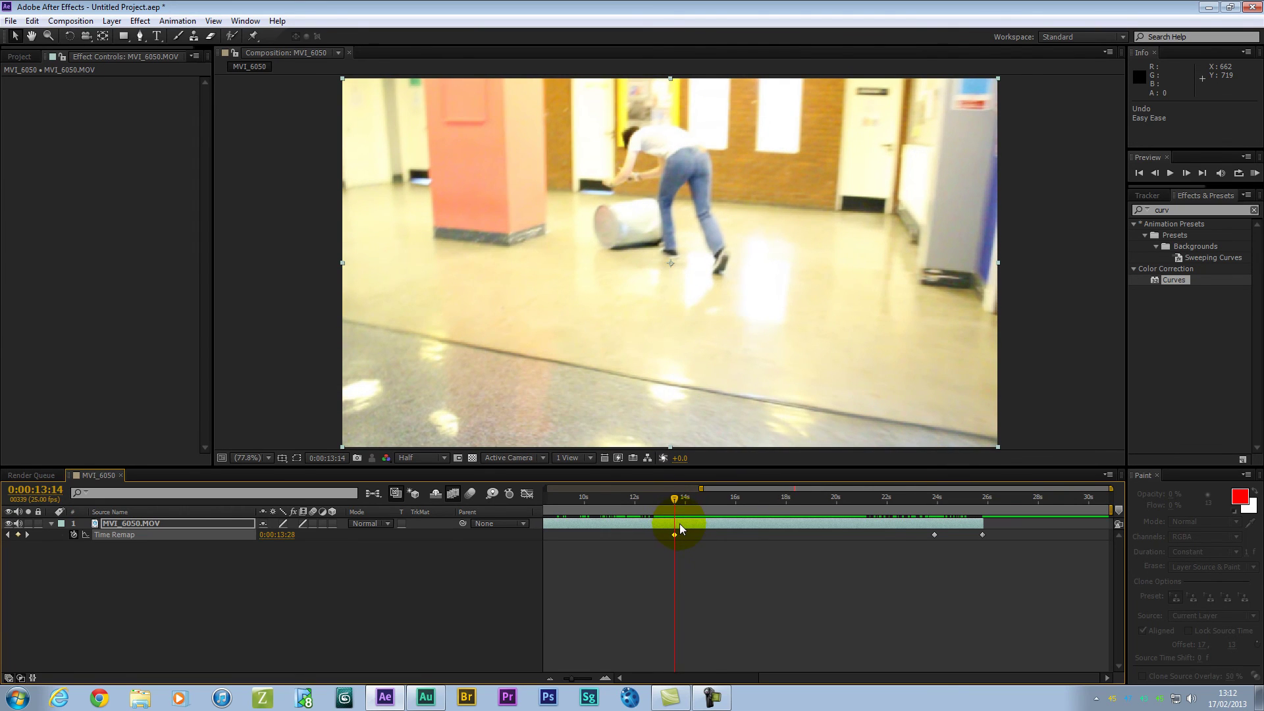
Step: Try splitting the MVI_6050.MOV layer at 0:00:13:14 and easing the first segment's Time Remap keyframe there, undoing the attempt
{"action": "key", "text": "ctrl+shift+d"}
{"action": "right_click", "coordinate": [674, 546]}
{"action": "mouse_move", "coordinate": [757, 534]}
{"action": "left_click", "coordinate": [867, 578]}
{"action": "mouse_move", "coordinate": [671, 500]}
{"action": "left_mouse_down"}
{"action": "mouse_move", "coordinate": [642, 500]}
{"action": "mouse_move", "coordinate": [677, 500]}
{"action": "left_mouse_up"}
{"action": "key", "text": "space"}
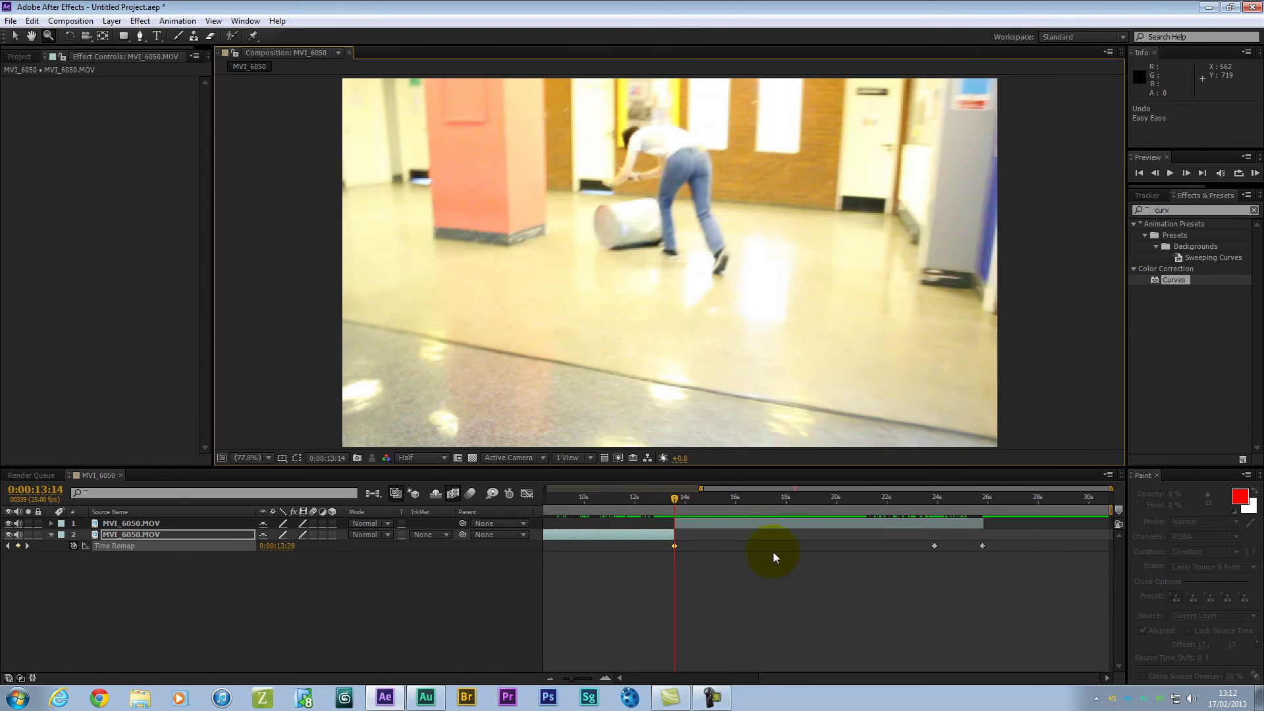
{"action": "key", "text": "ctrl+z"}
Step: Scrub through the slowed section between the Time Remap keyframes up to 0:00:22:16 to review the motion
{"action": "left_click_drag", "start_coordinate": [675, 502], "coordinate": [834, 524]}
{"action": "left_click", "coordinate": [660, 599]}
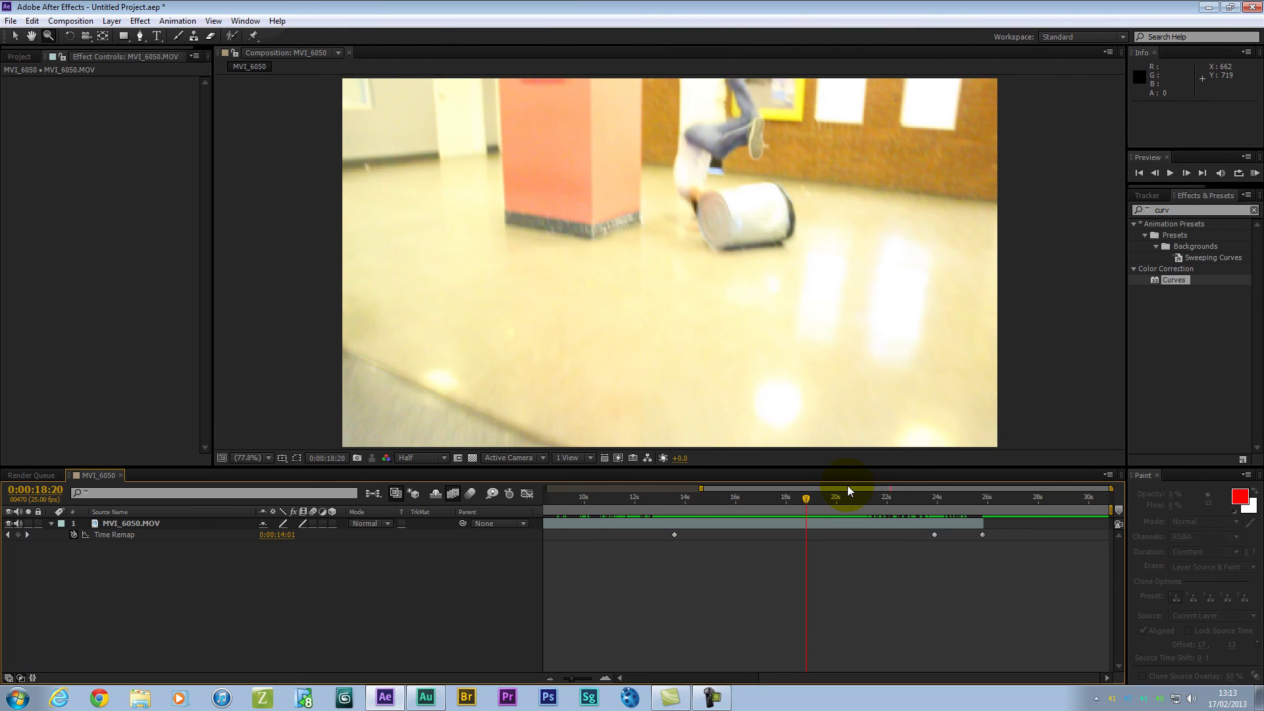
{"action": "left_click_drag", "start_coordinate": [803, 499], "coordinate": [766, 504]}
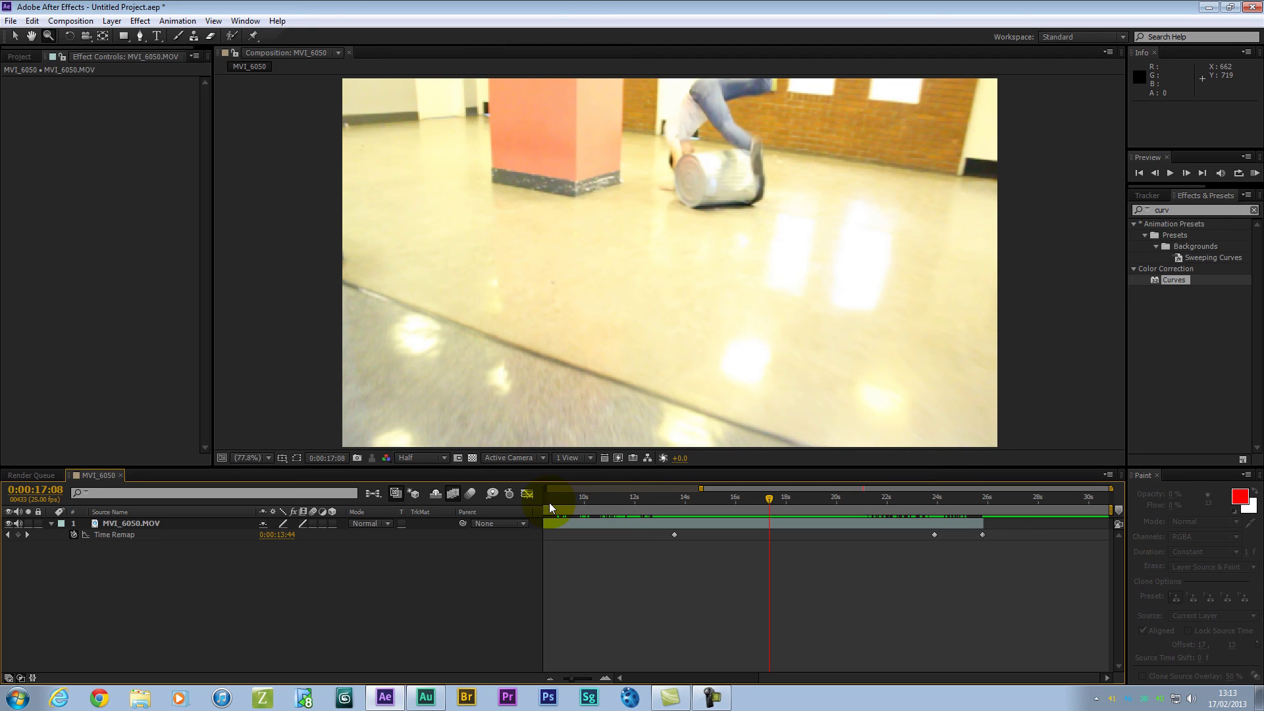
{"action": "left_click", "coordinate": [751, 502]}
{"action": "left_click_drag", "start_coordinate": [752, 508], "coordinate": [901, 495]}
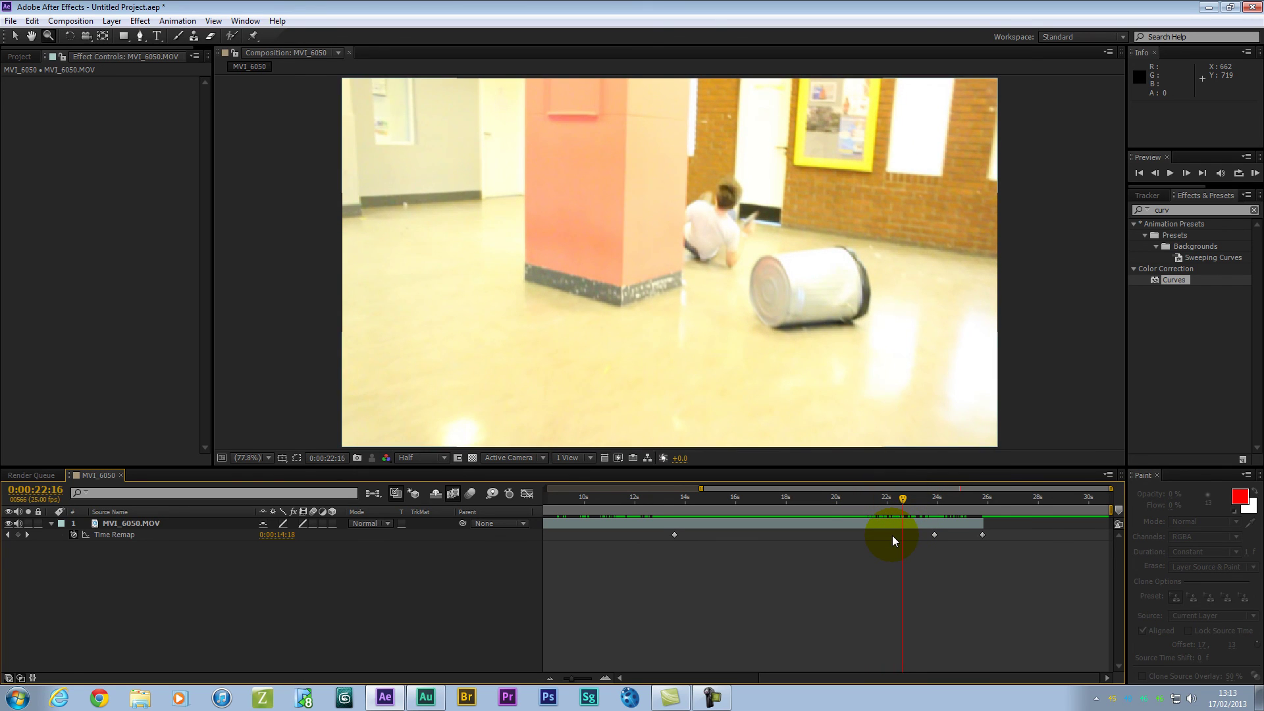